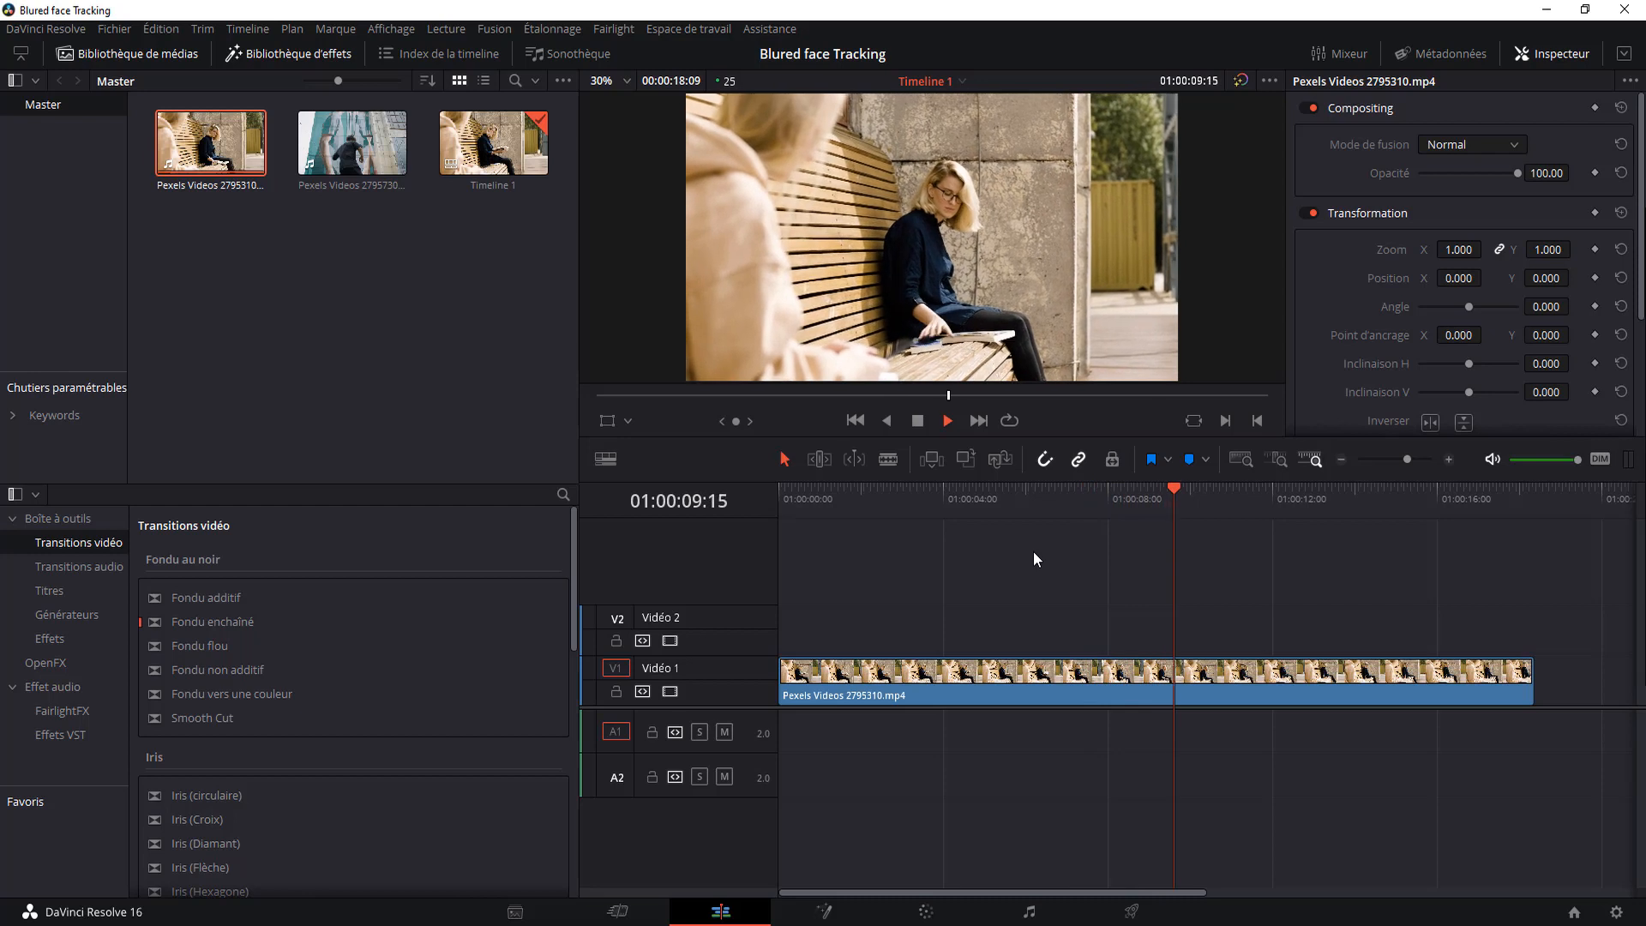
# - Stop playback, return the playhead to the start of the timeline and open the clip on the Color page
pyautogui.press('space')
pyautogui.moveTo(1262, 487); pyautogui.dragTo(785, 518)
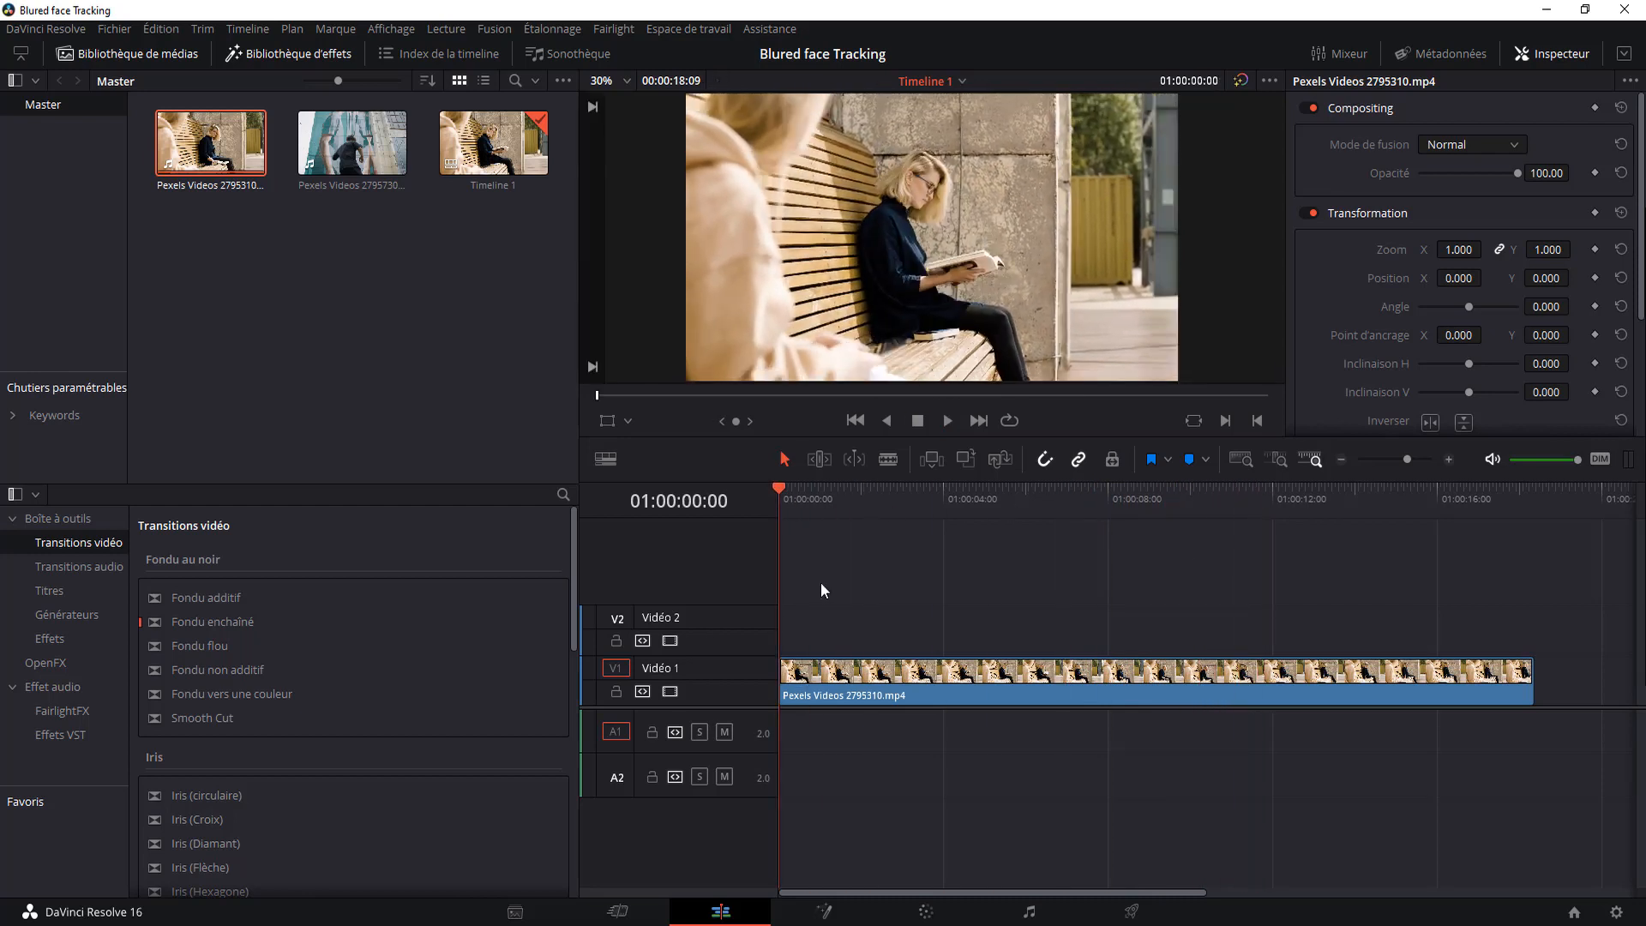
pyautogui.click(926, 912)
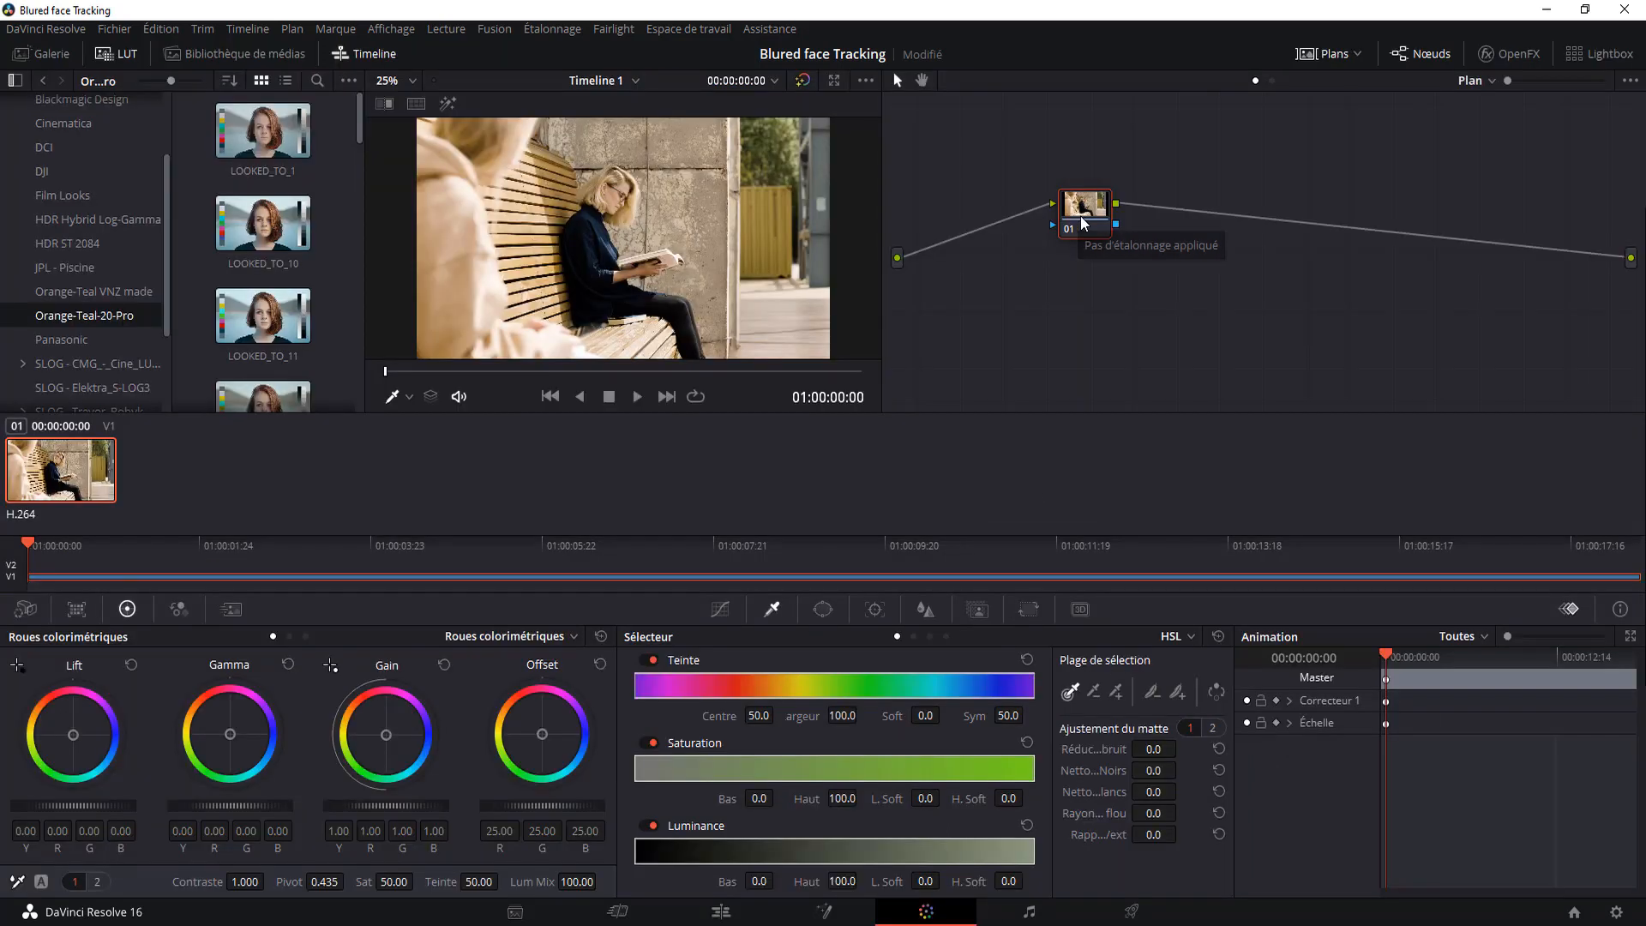
# - Add a serial node after node 01 and label it Floutage
pyautogui.moveTo(1085, 220); pyautogui.dragTo(993, 201)
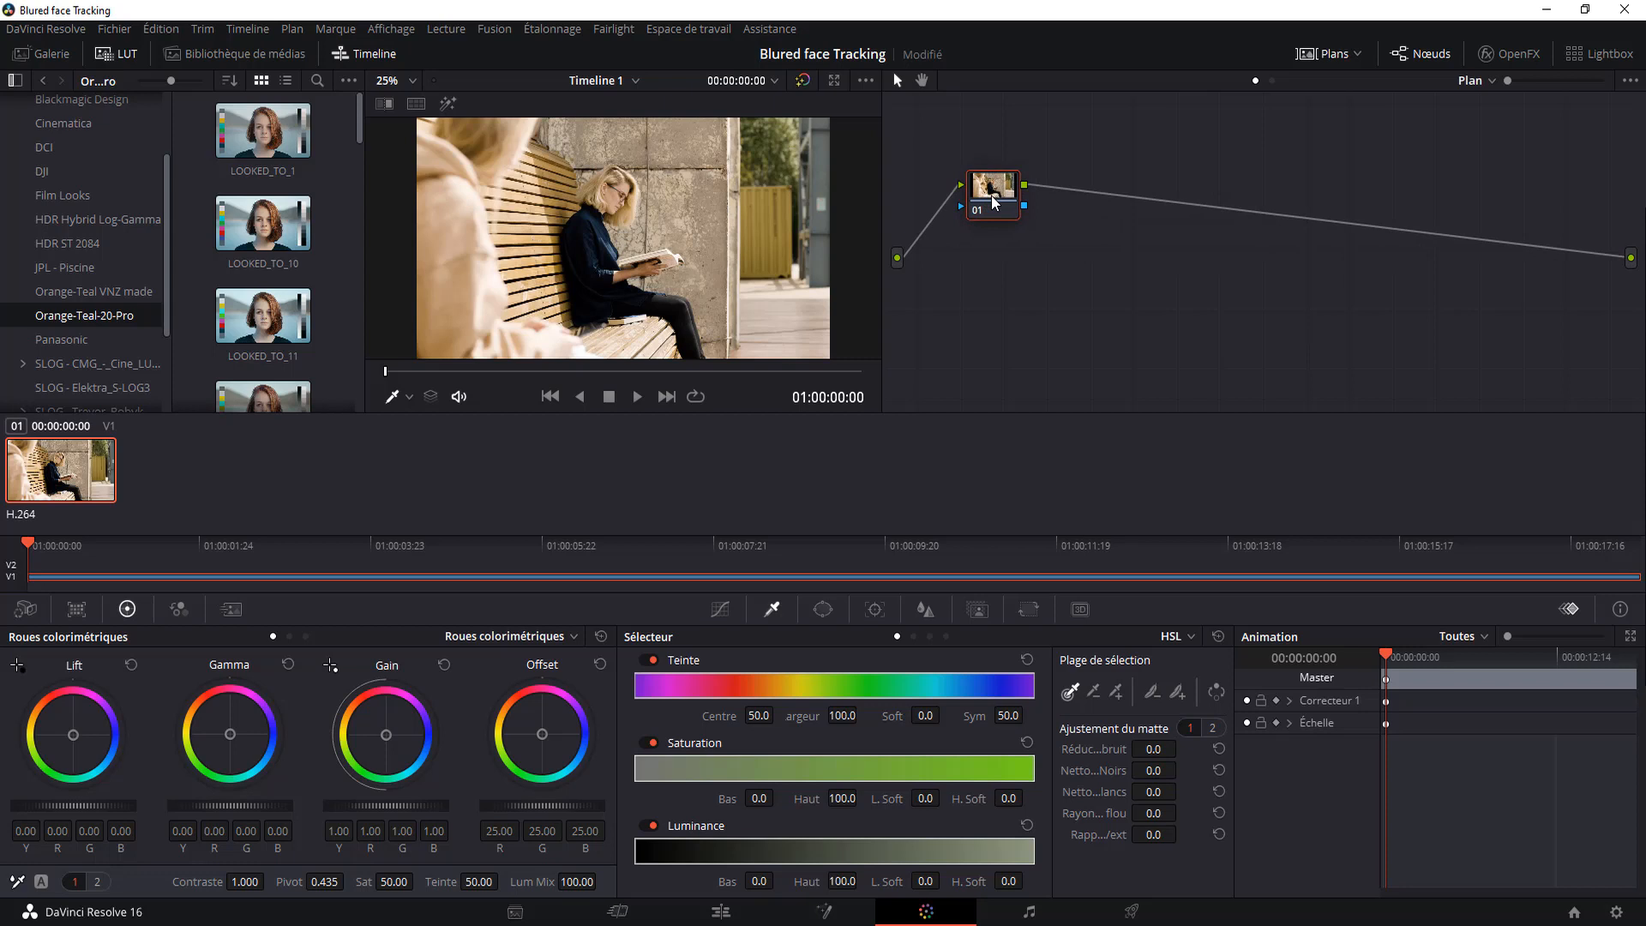
pyautogui.hotkey('alt', 's')
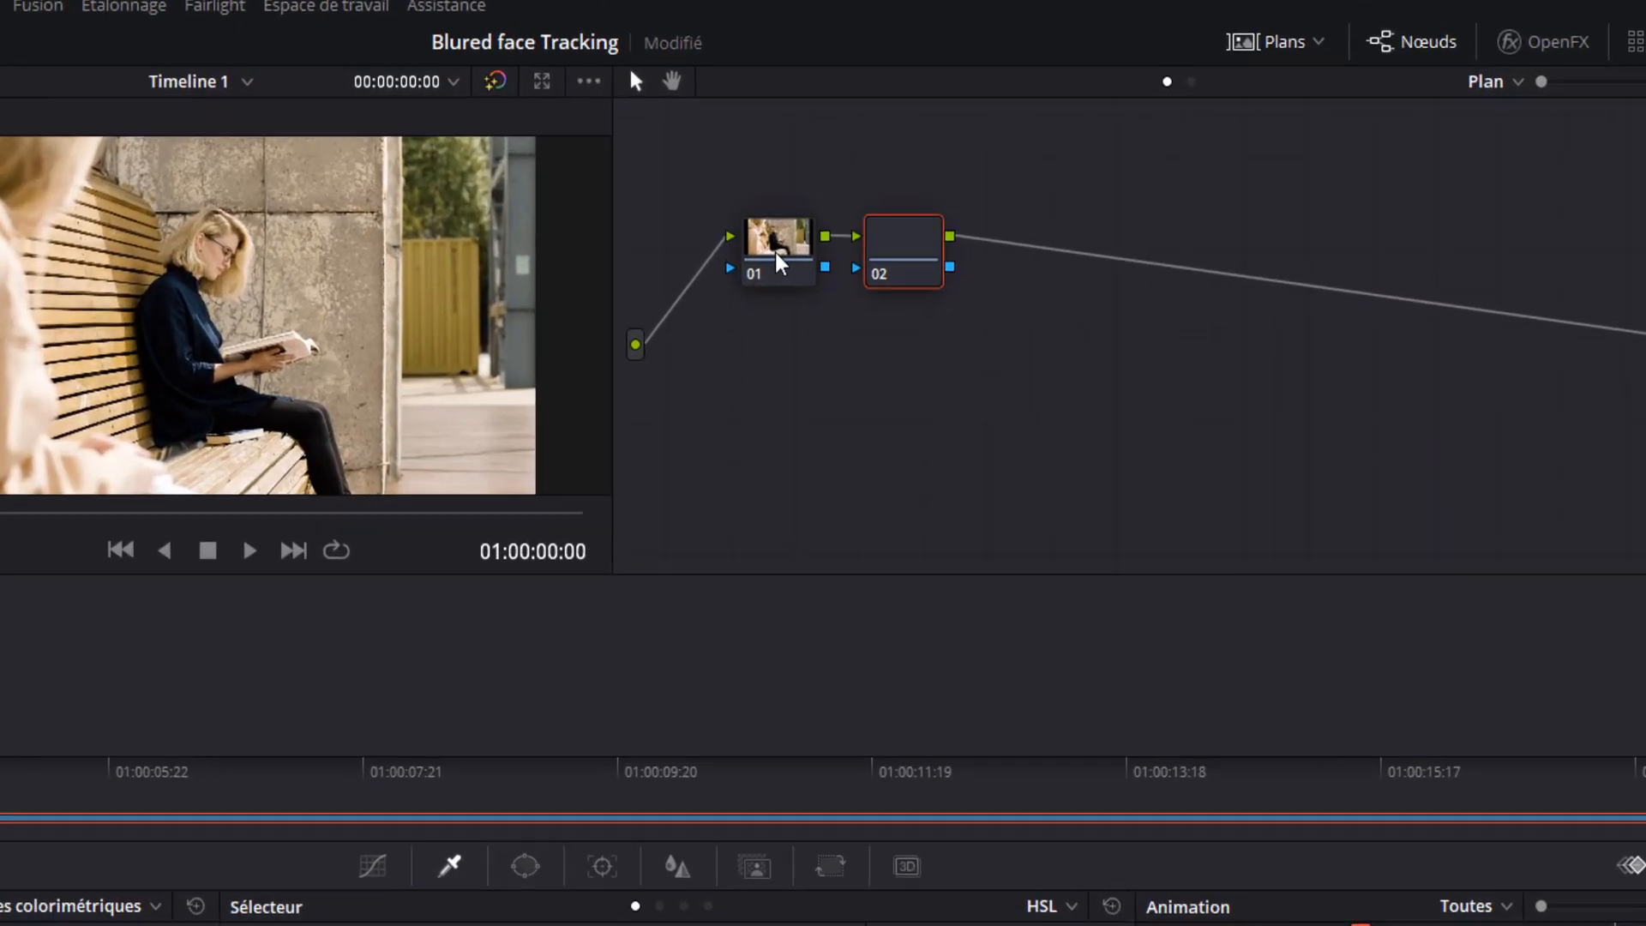
pyautogui.moveTo(896, 260); pyautogui.dragTo(946, 255)
pyautogui.rightClick(943, 244)
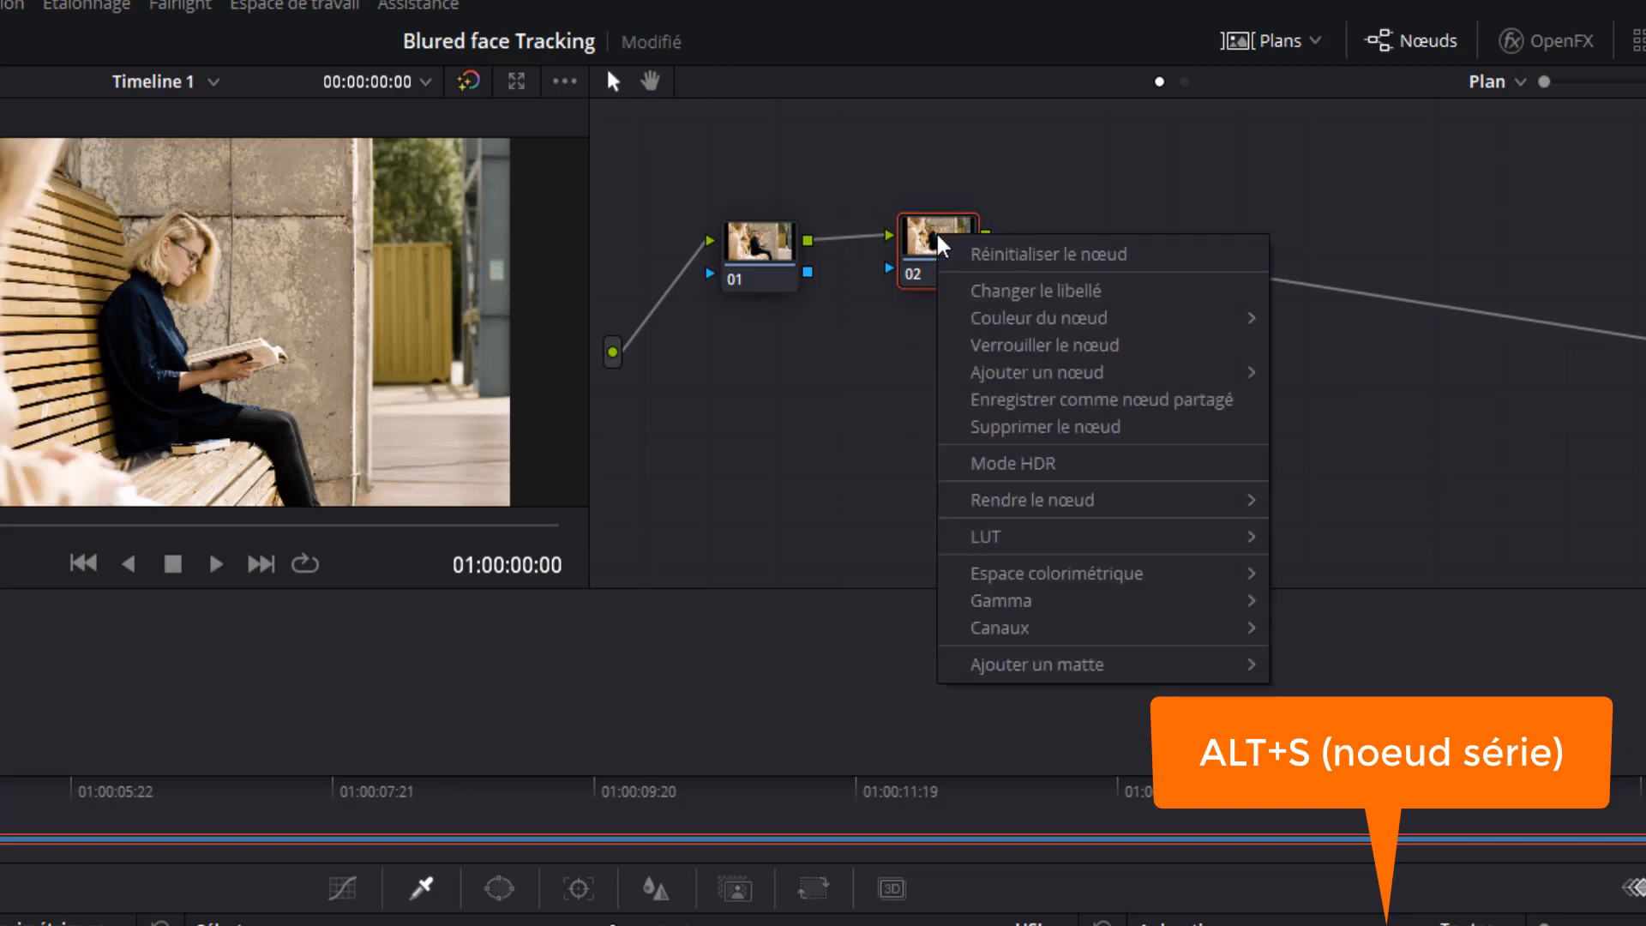
pyautogui.click(1058, 288)
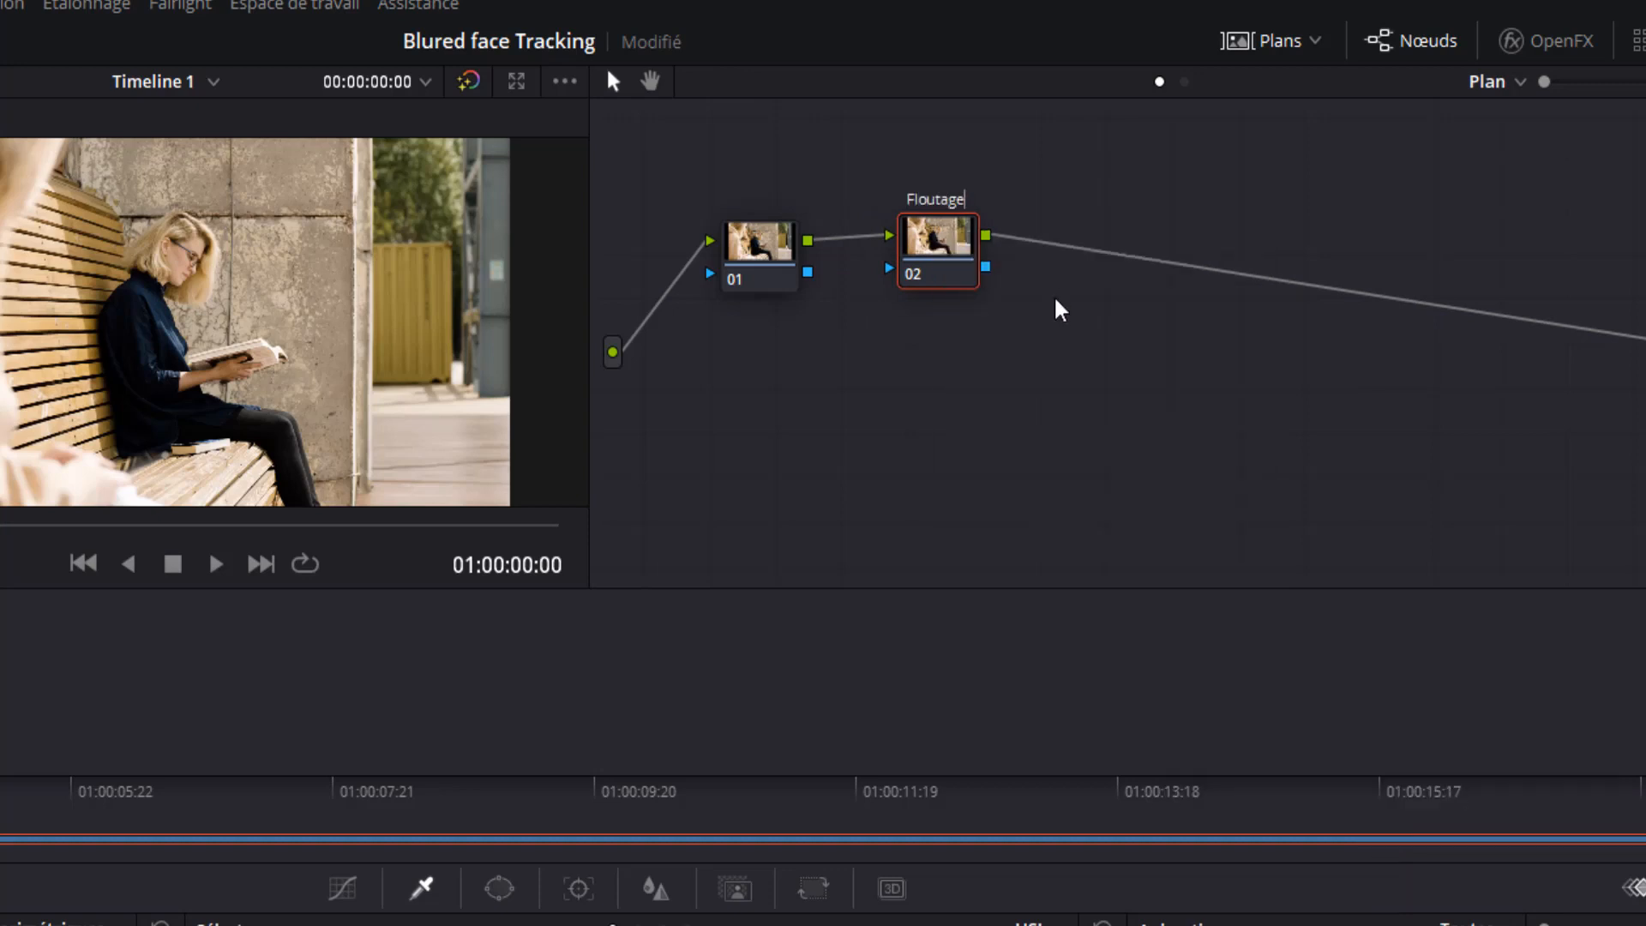
# - Label node 01 Primaires and shift it slightly in the node graph
pyautogui.rightClick(739, 230)
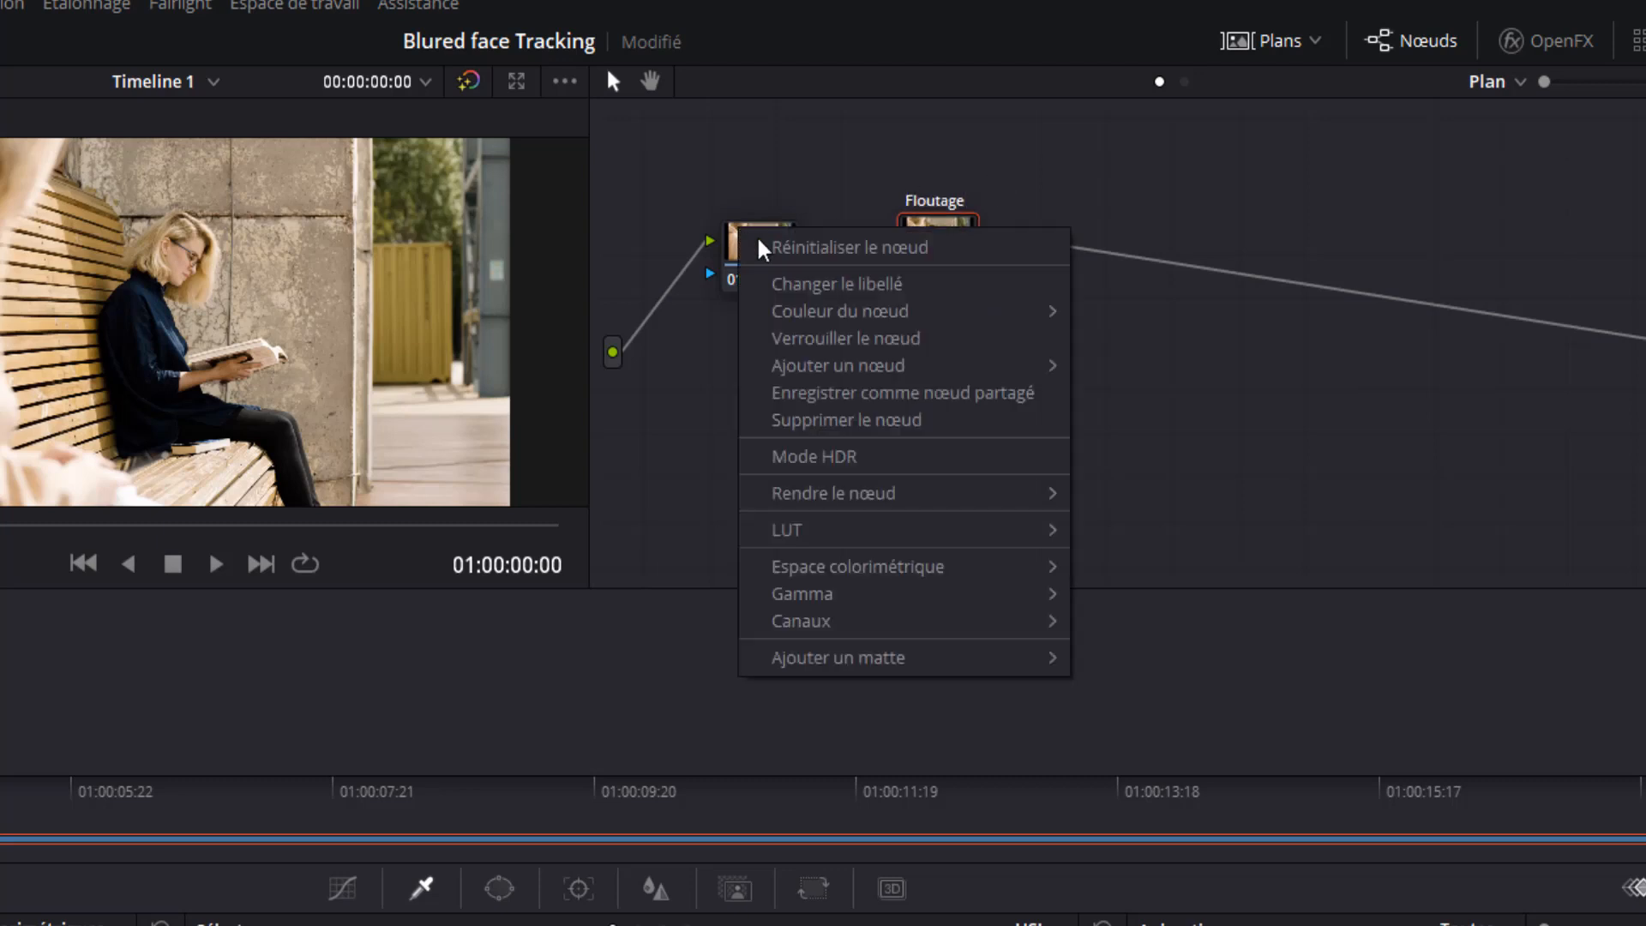
pyautogui.click(799, 278)
pyautogui.click(777, 264)
pyautogui.rightClick(768, 246)
pyautogui.click(798, 301)
pyautogui.write('Primaires')
pyautogui.press('Return')
pyautogui.moveTo(775, 248); pyautogui.dragTo(768, 235)
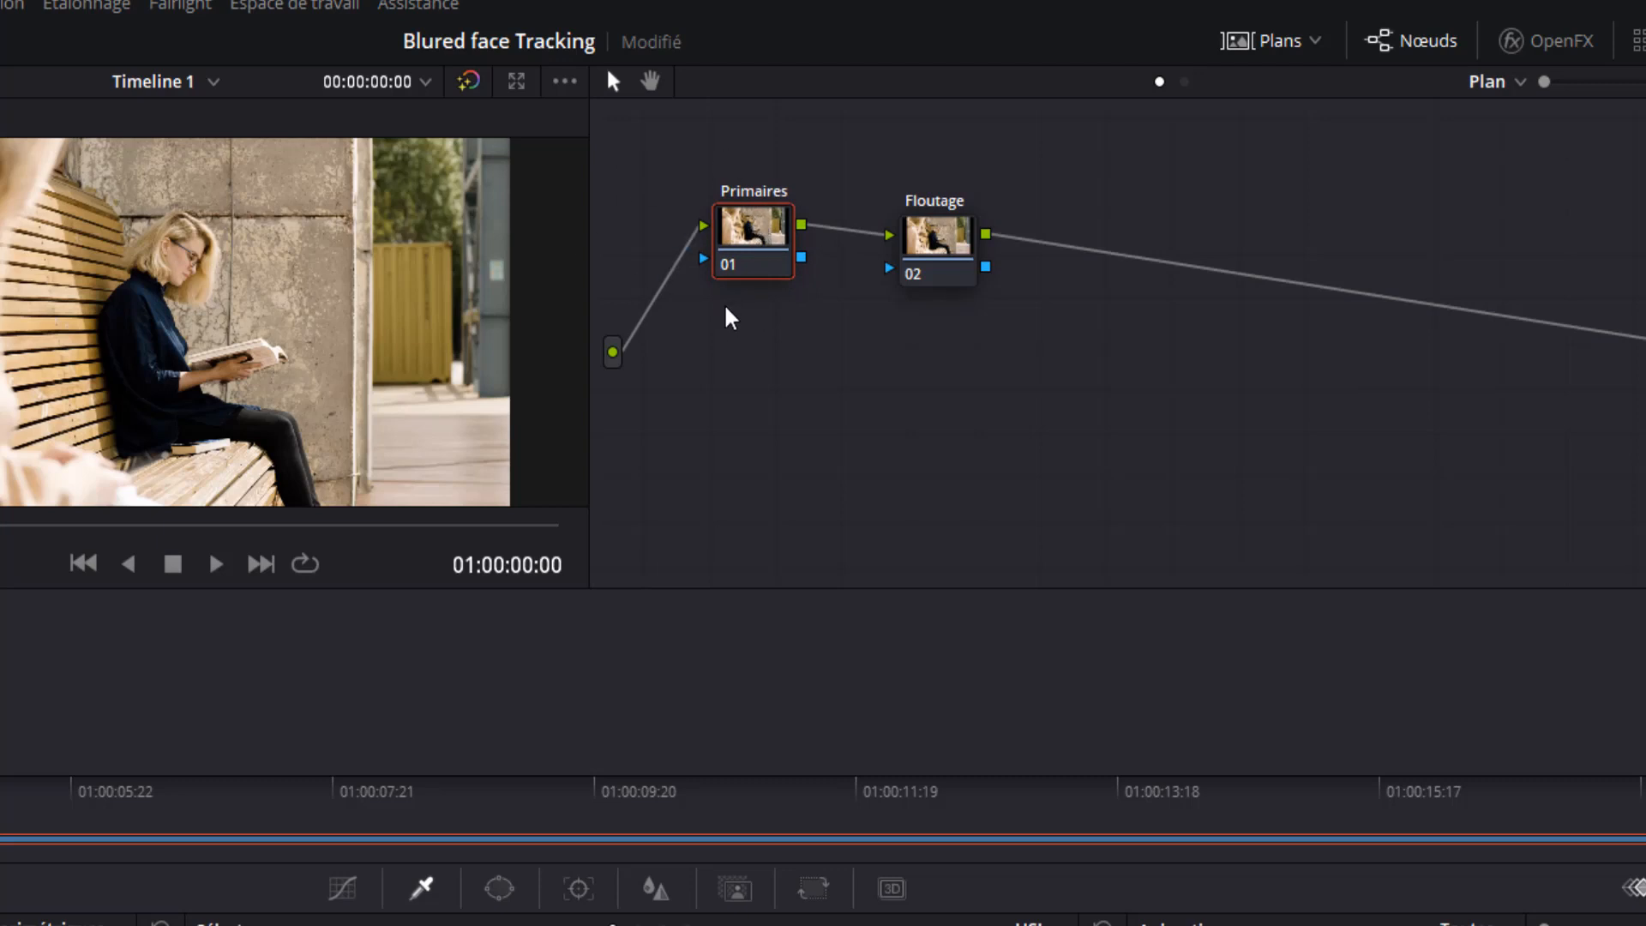
# - Move the Floutage node slightly up in the node graph and leave it selected
pyautogui.click(940, 257)
pyautogui.moveTo(940, 245); pyautogui.dragTo(940, 224)
pyautogui.click(776, 234)
pyautogui.click(931, 220)
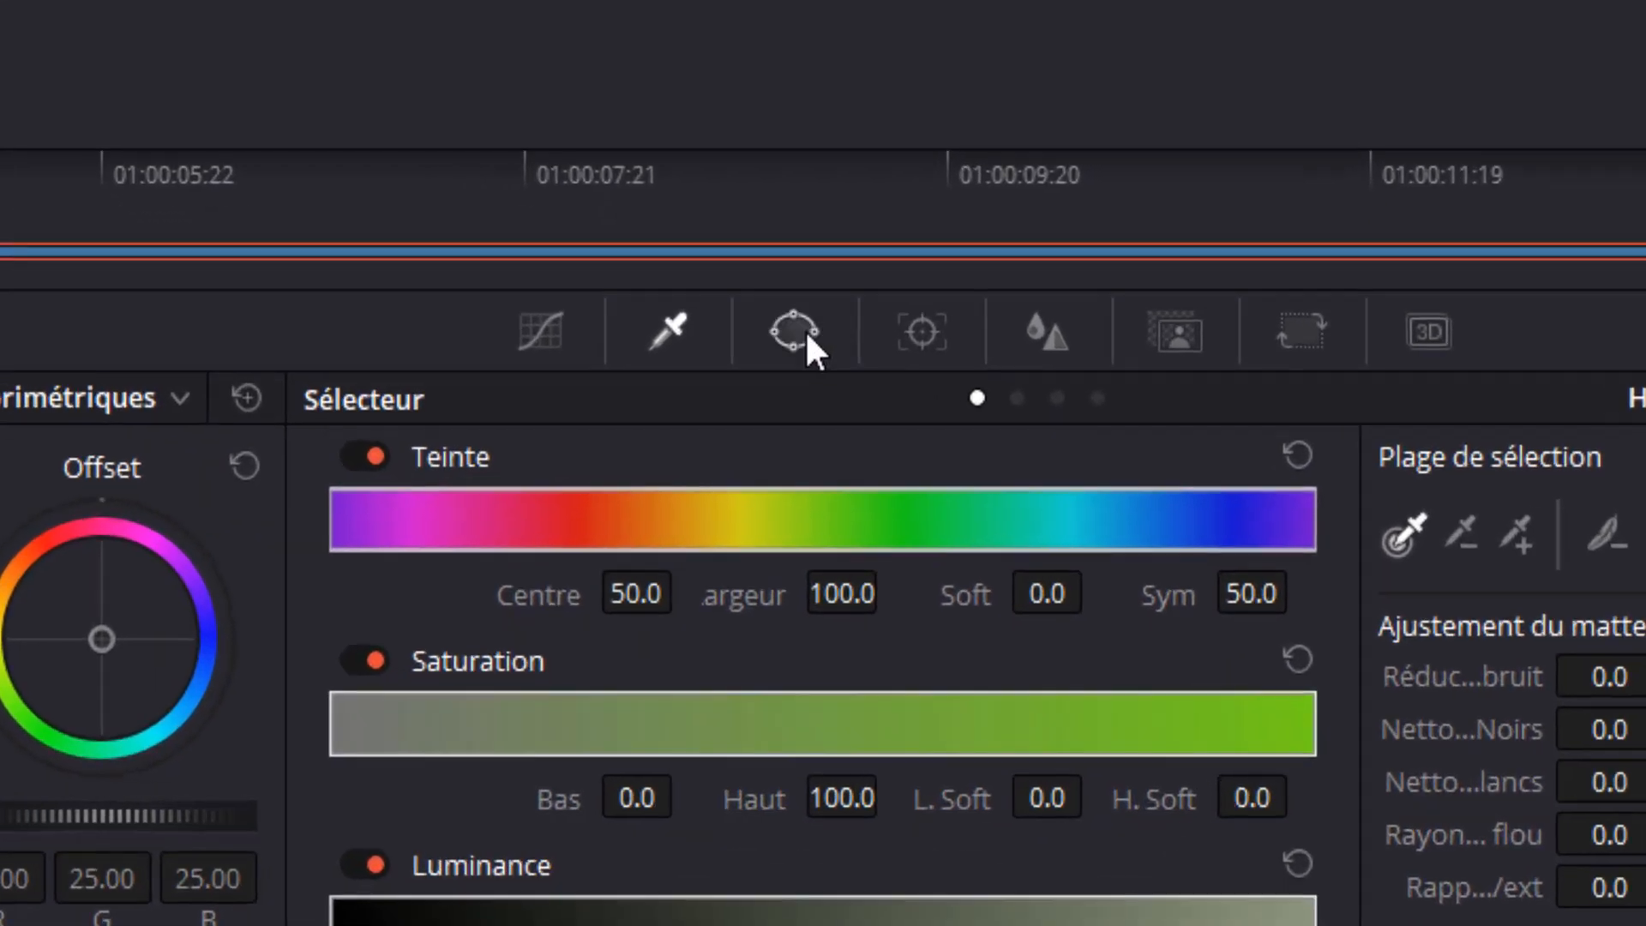
# - Add a circular Power Window on the Floutage node and shrink it to a narrow oval over the seated woman's face
pyautogui.click(776, 572)
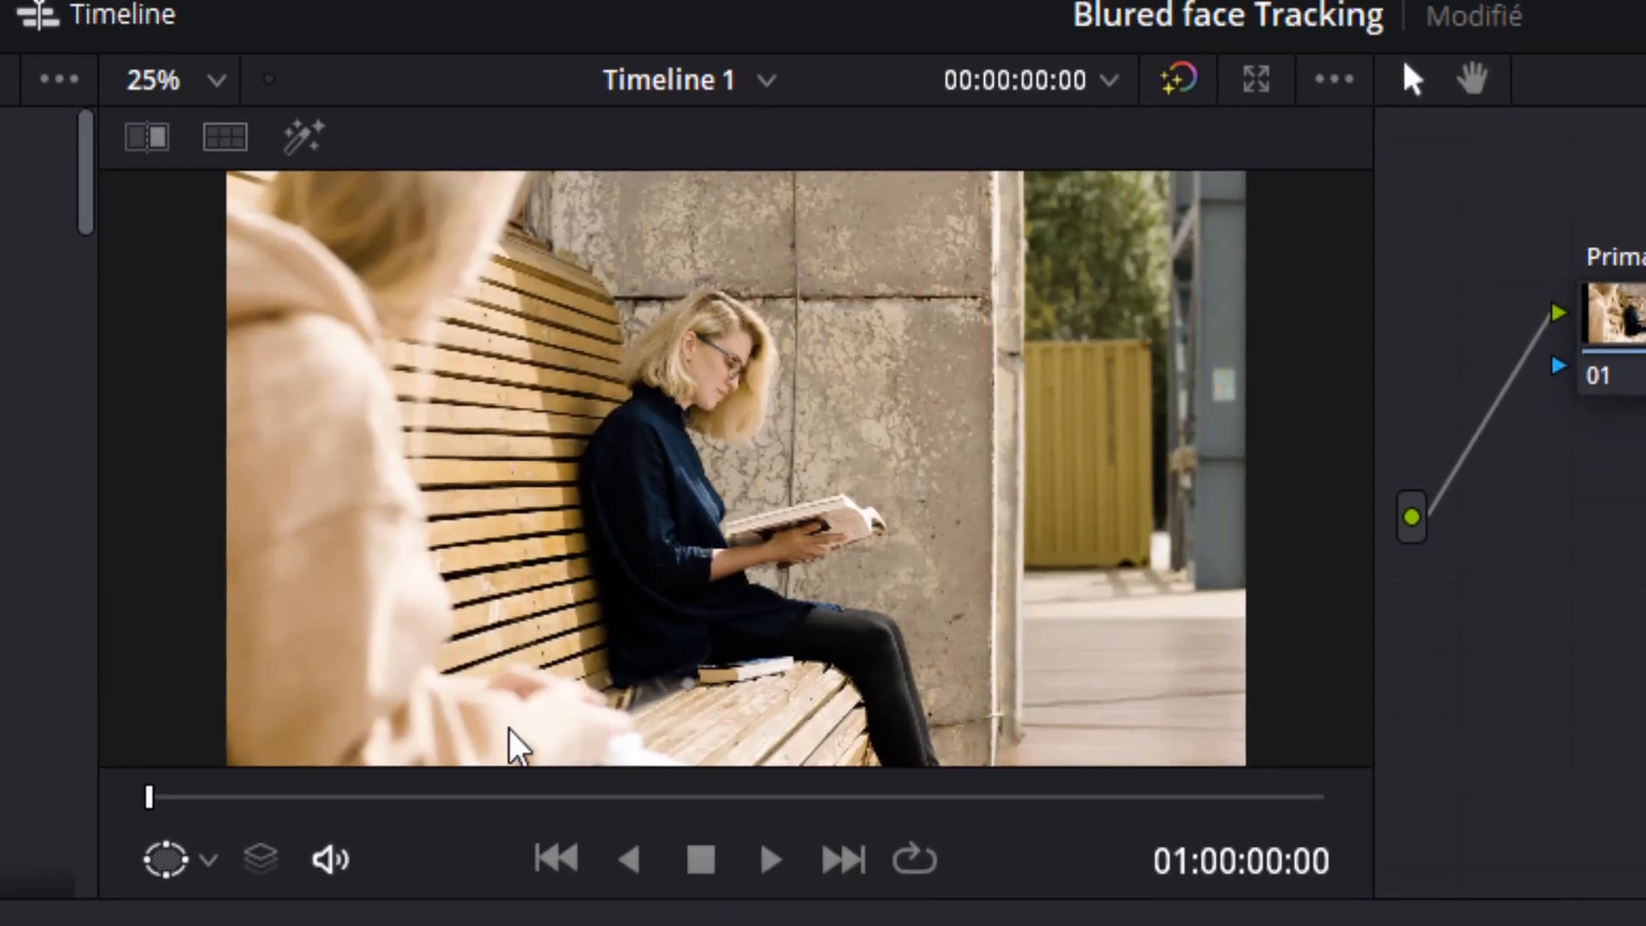
pyautogui.moveTo(151, 802)
pyautogui.mouseDown()
pyautogui.moveTo(914, 810)
pyautogui.moveTo(239, 801)
pyautogui.moveTo(150, 818)
pyautogui.mouseUp()
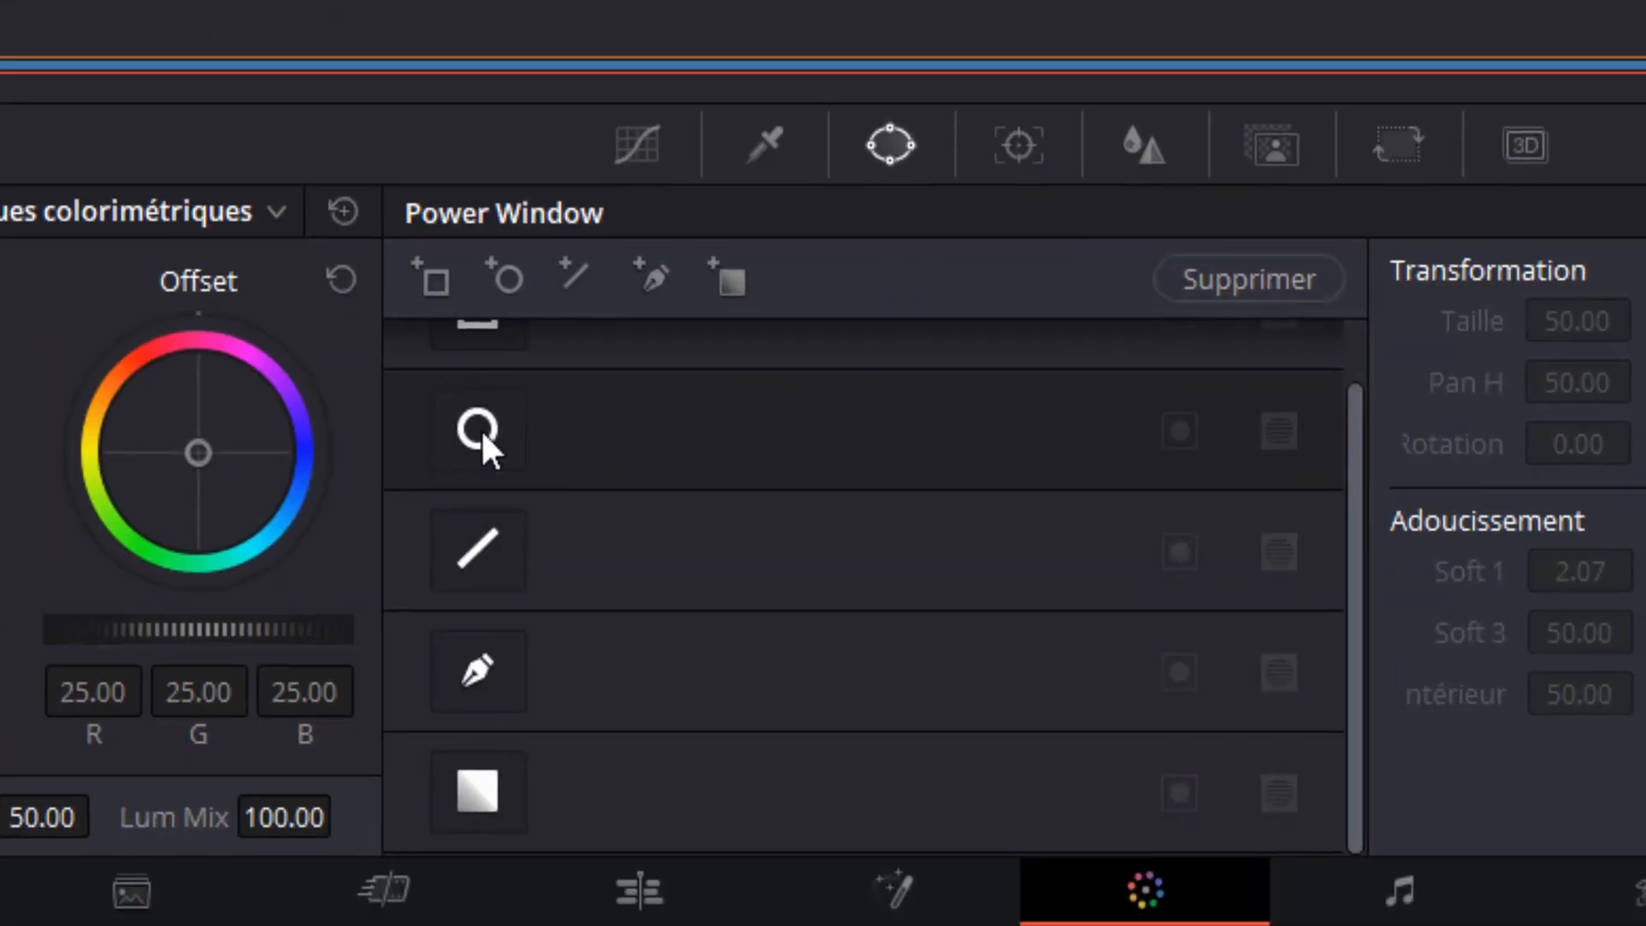
pyautogui.click(478, 430)
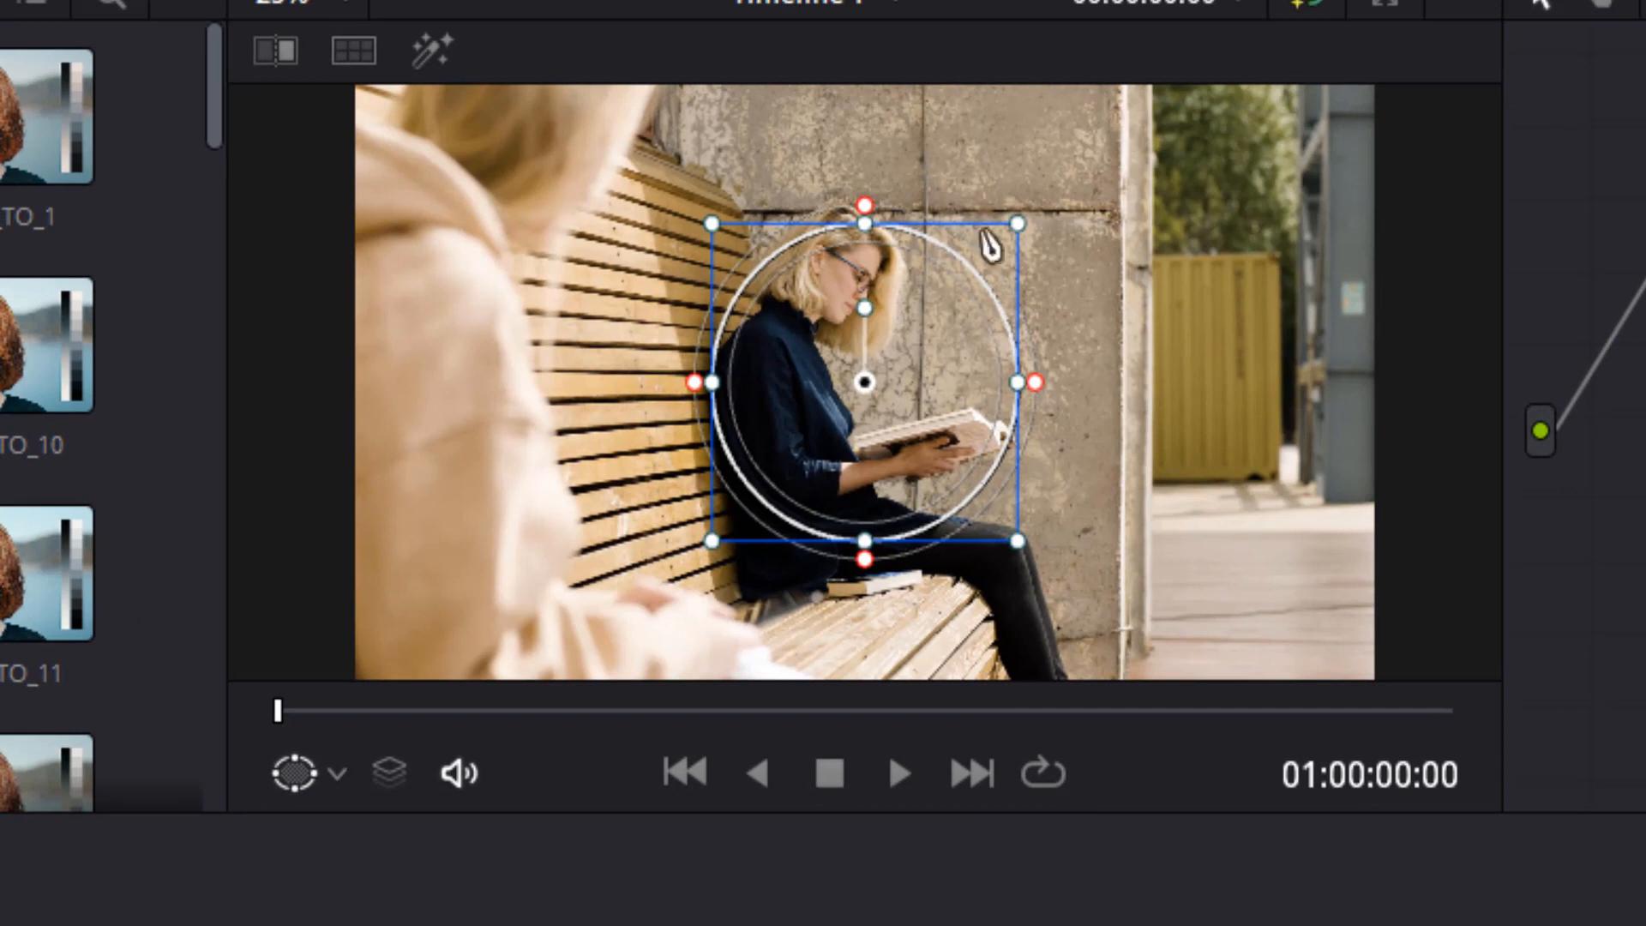
pyautogui.moveTo(1016, 382); pyautogui.dragTo(935, 379)
pyautogui.moveTo(859, 538); pyautogui.dragTo(864, 472)
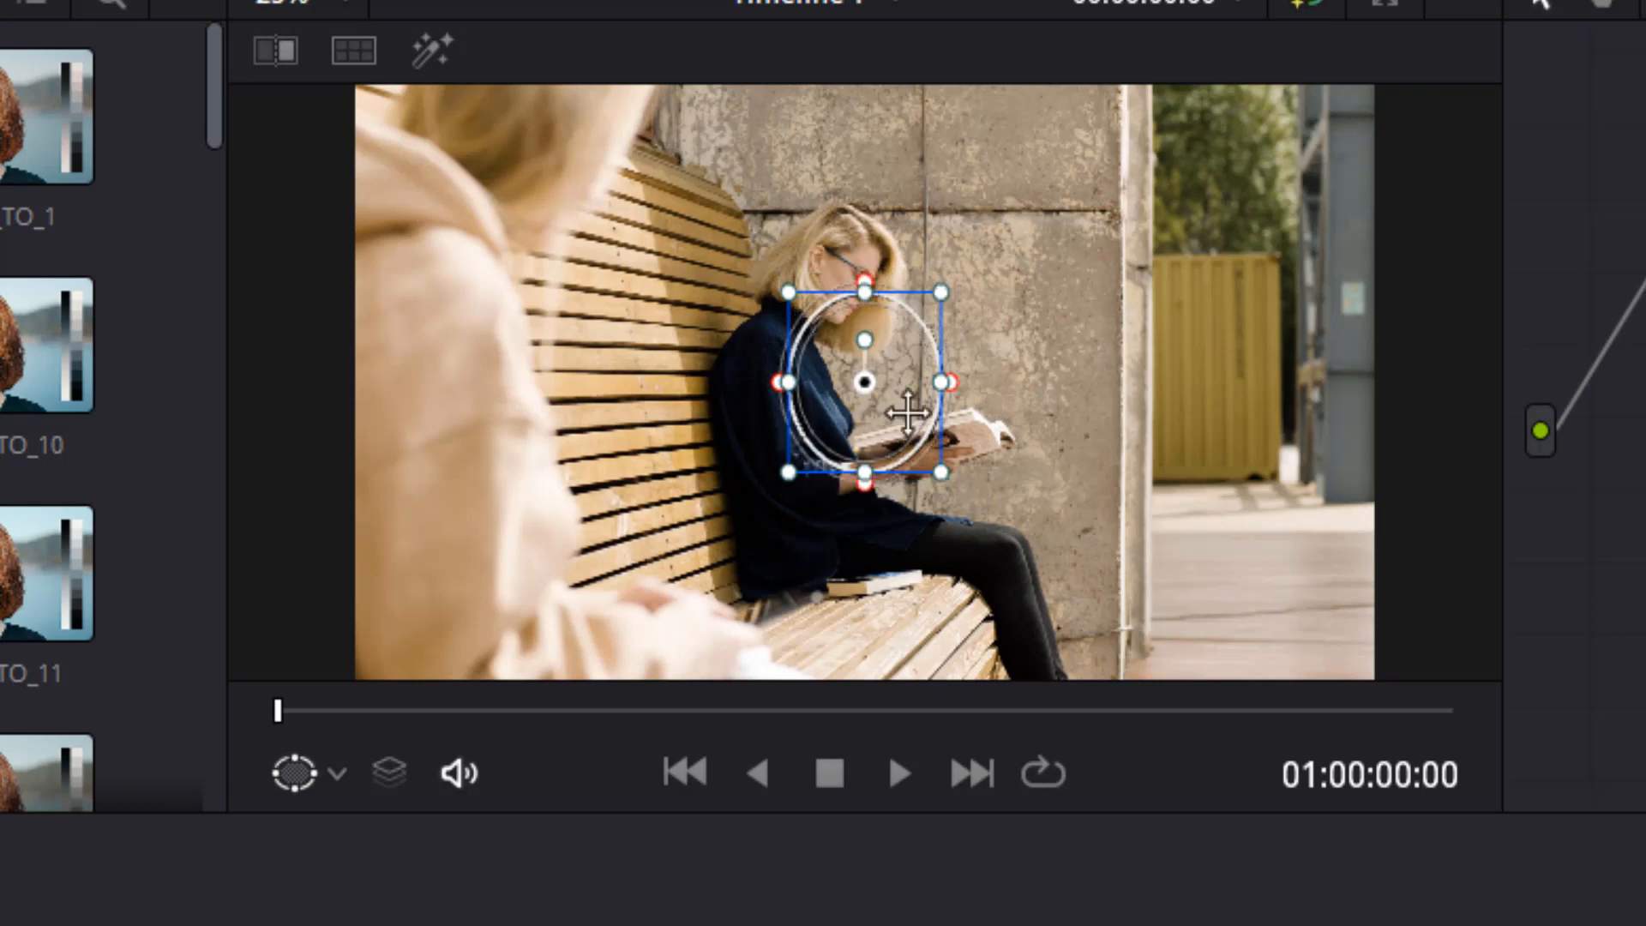
pyautogui.moveTo(940, 381); pyautogui.dragTo(842, 283)
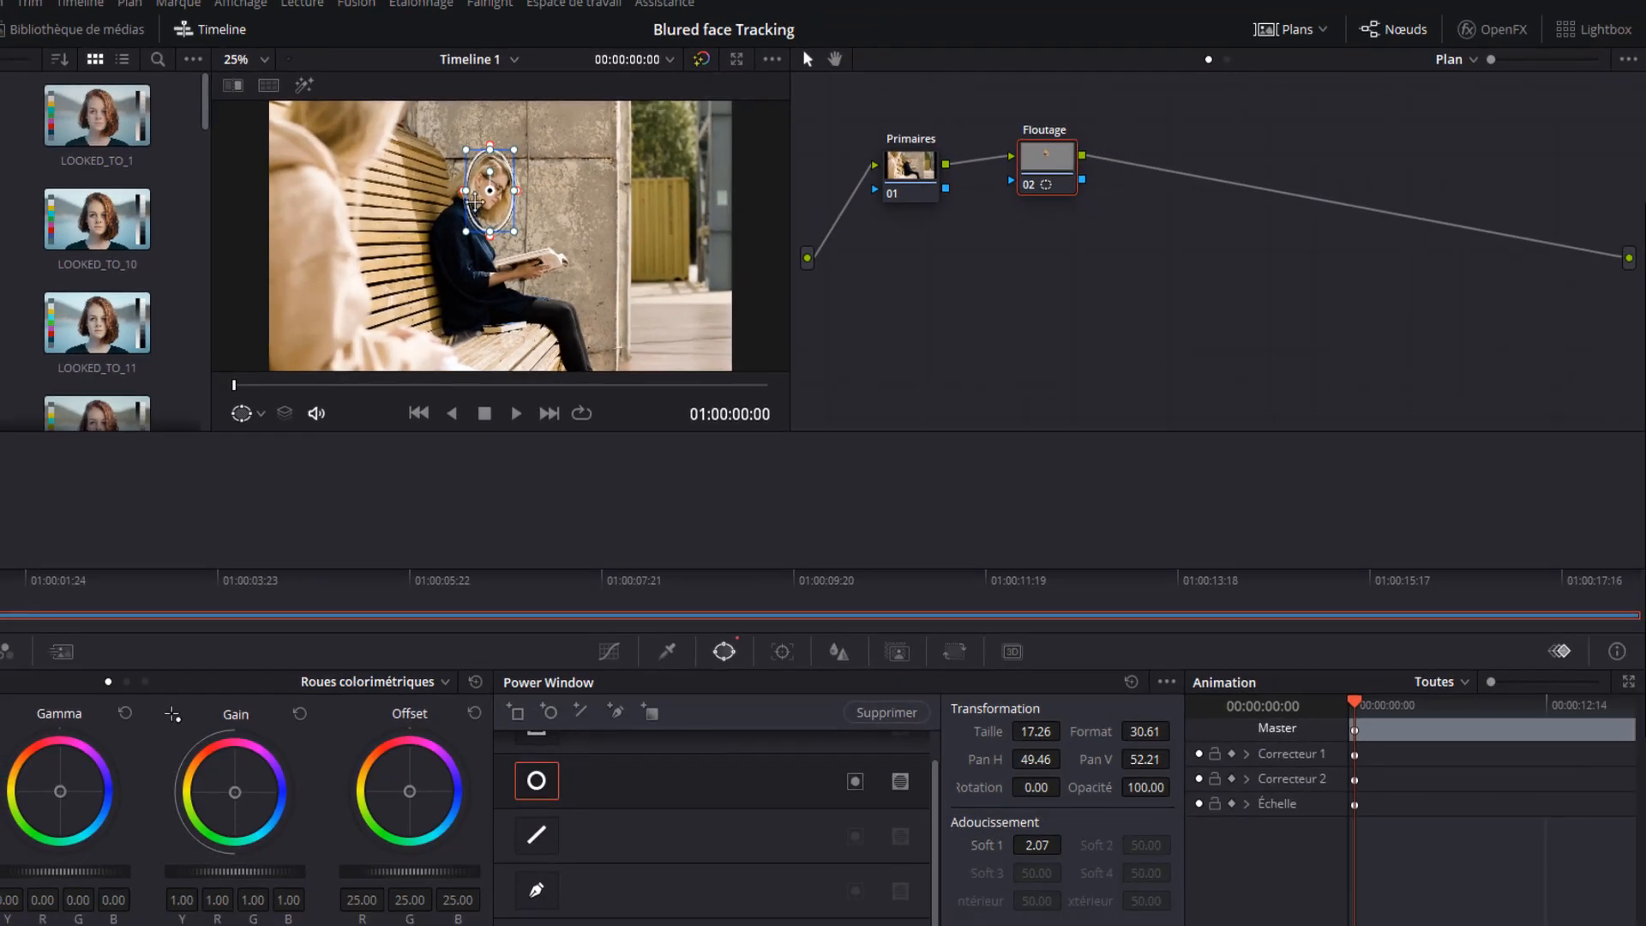
# - Try a blur radius of 0.85 inside the Power Window and reset the radius
pyautogui.click(833, 651)
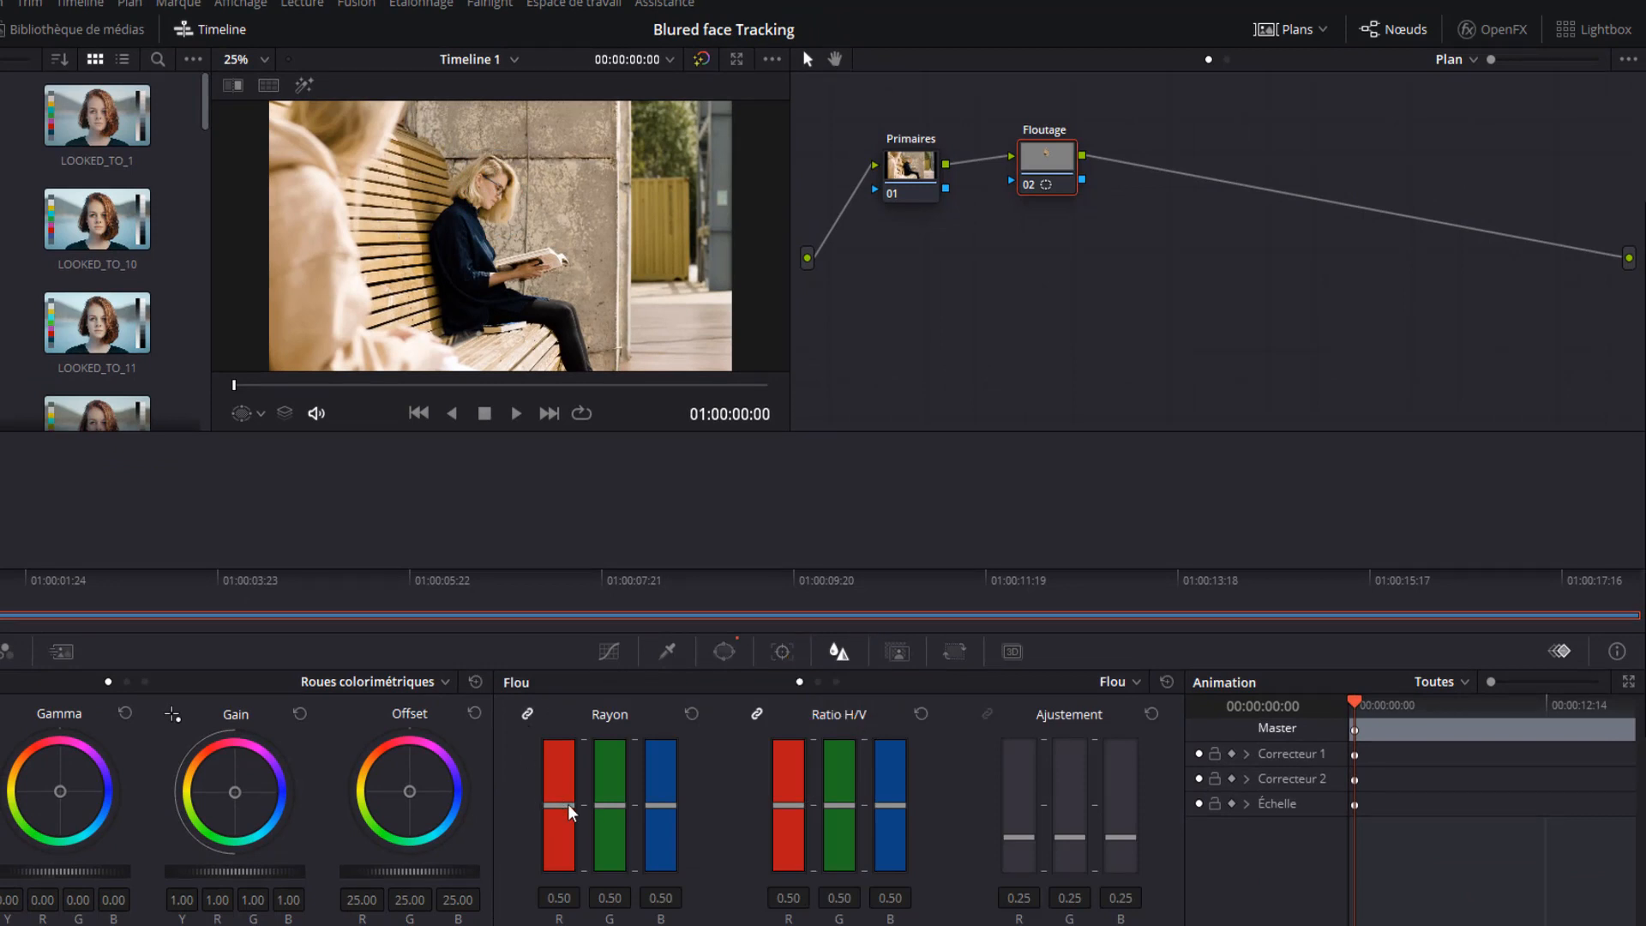
pyautogui.moveTo(558, 812); pyautogui.dragTo(564, 754)
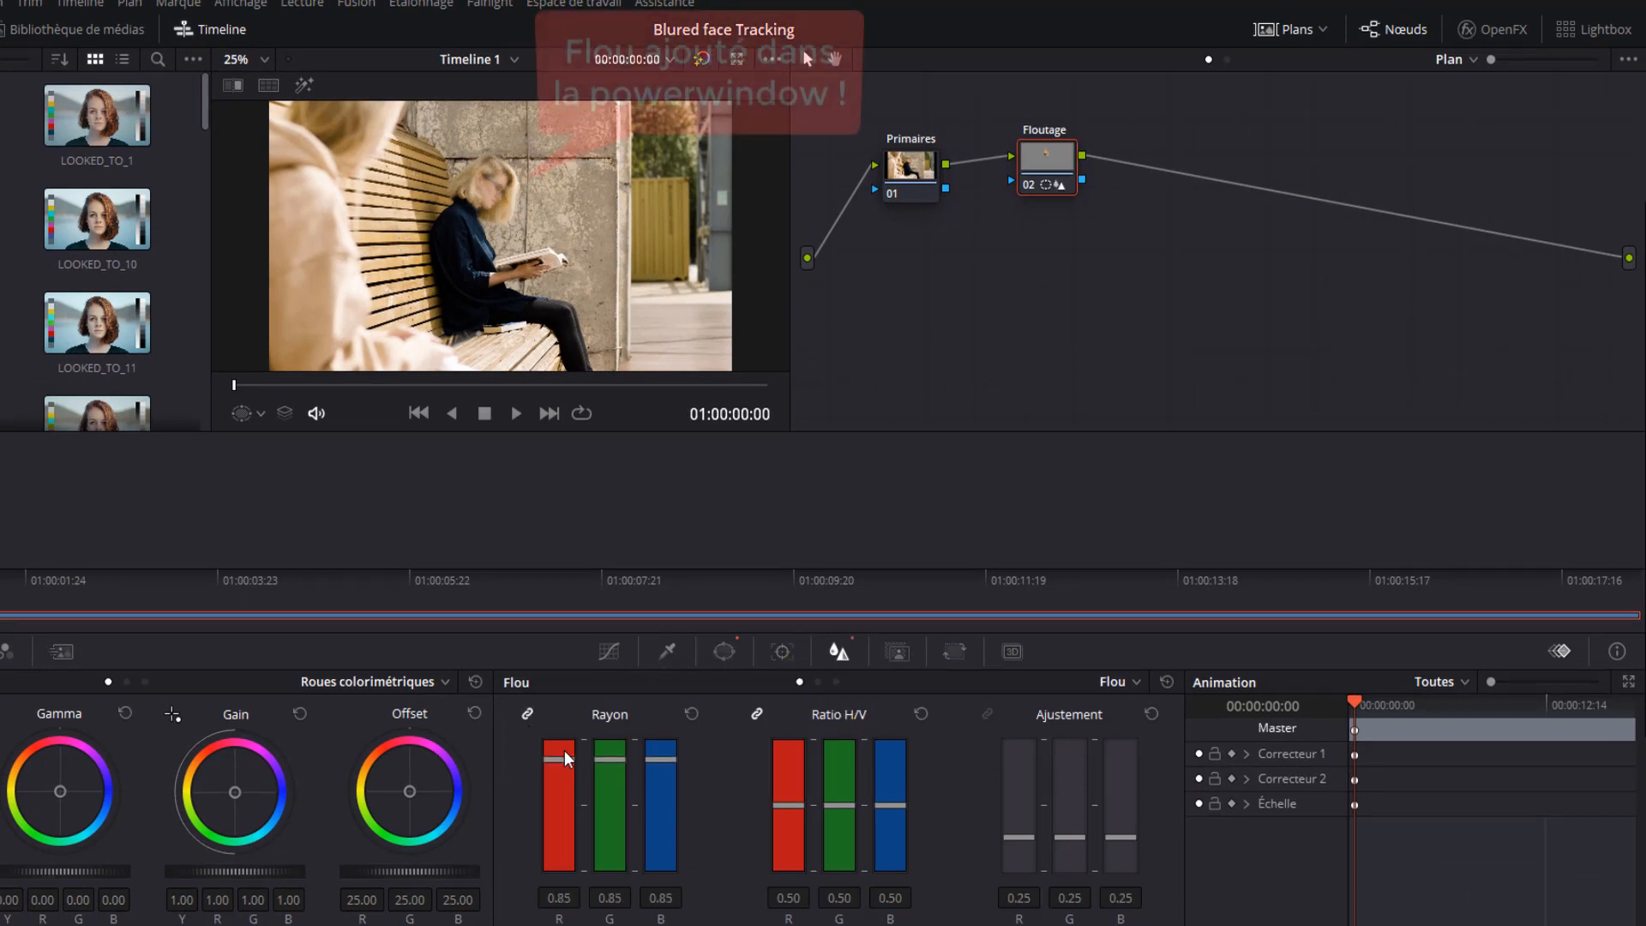
pyautogui.click(691, 714)
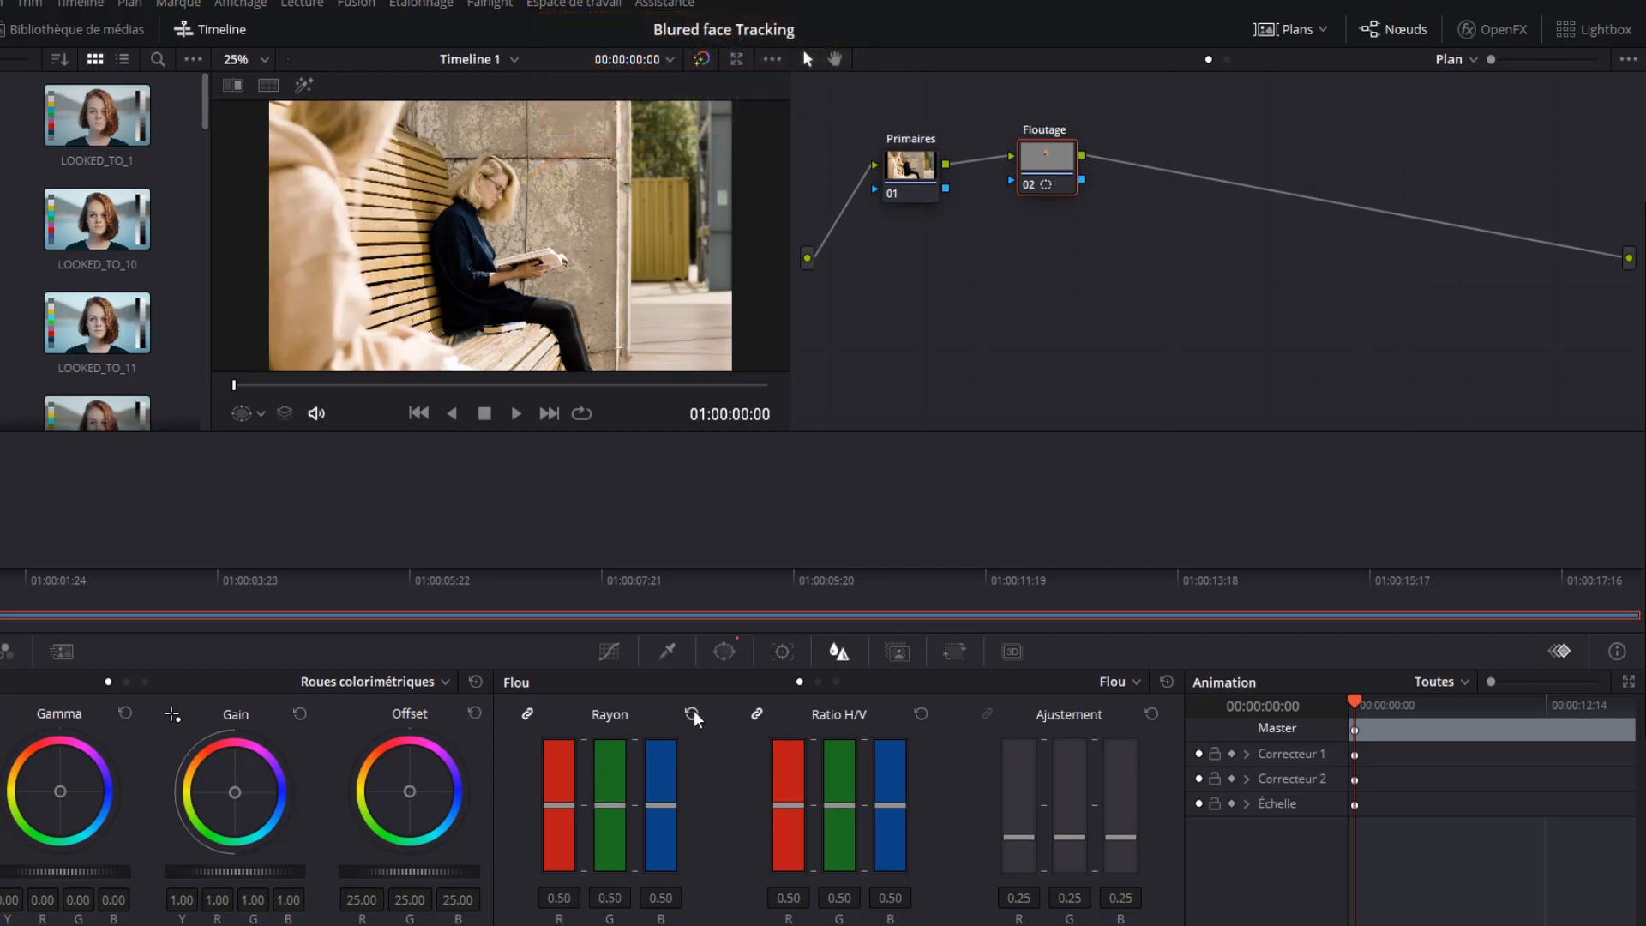
# - Apply the OpenFX effect Flou mosaïque to the Floutage node and set its pixel frequency to 118.4
pyautogui.click(1510, 43)
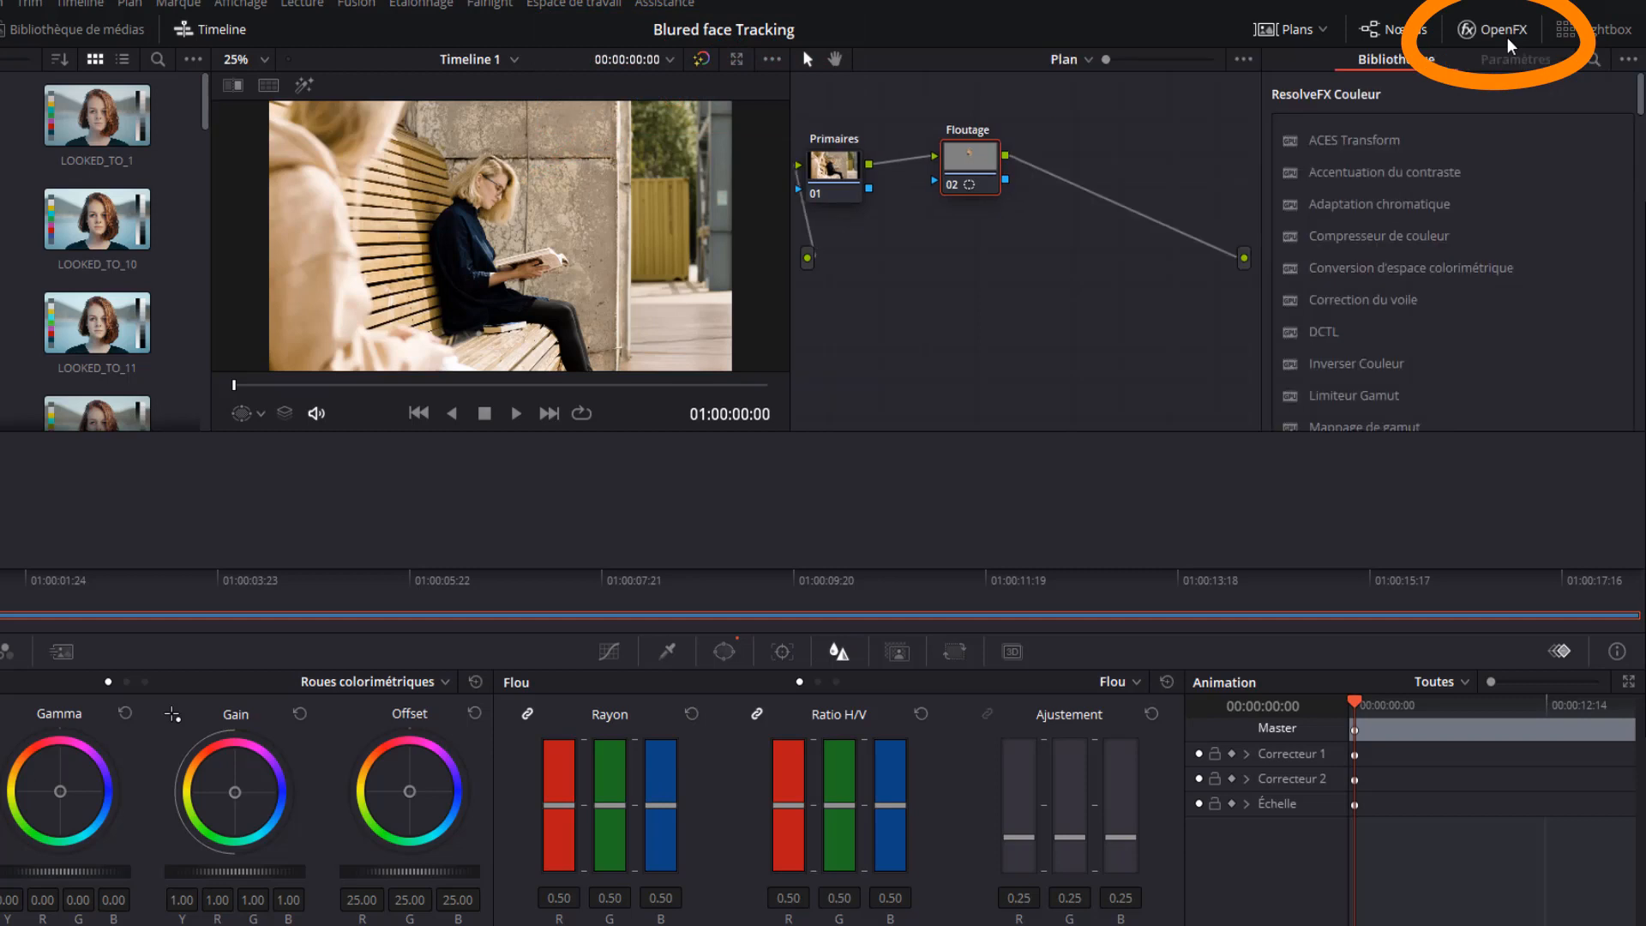
pyautogui.moveTo(1637, 92); pyautogui.dragTo(1635, 185)
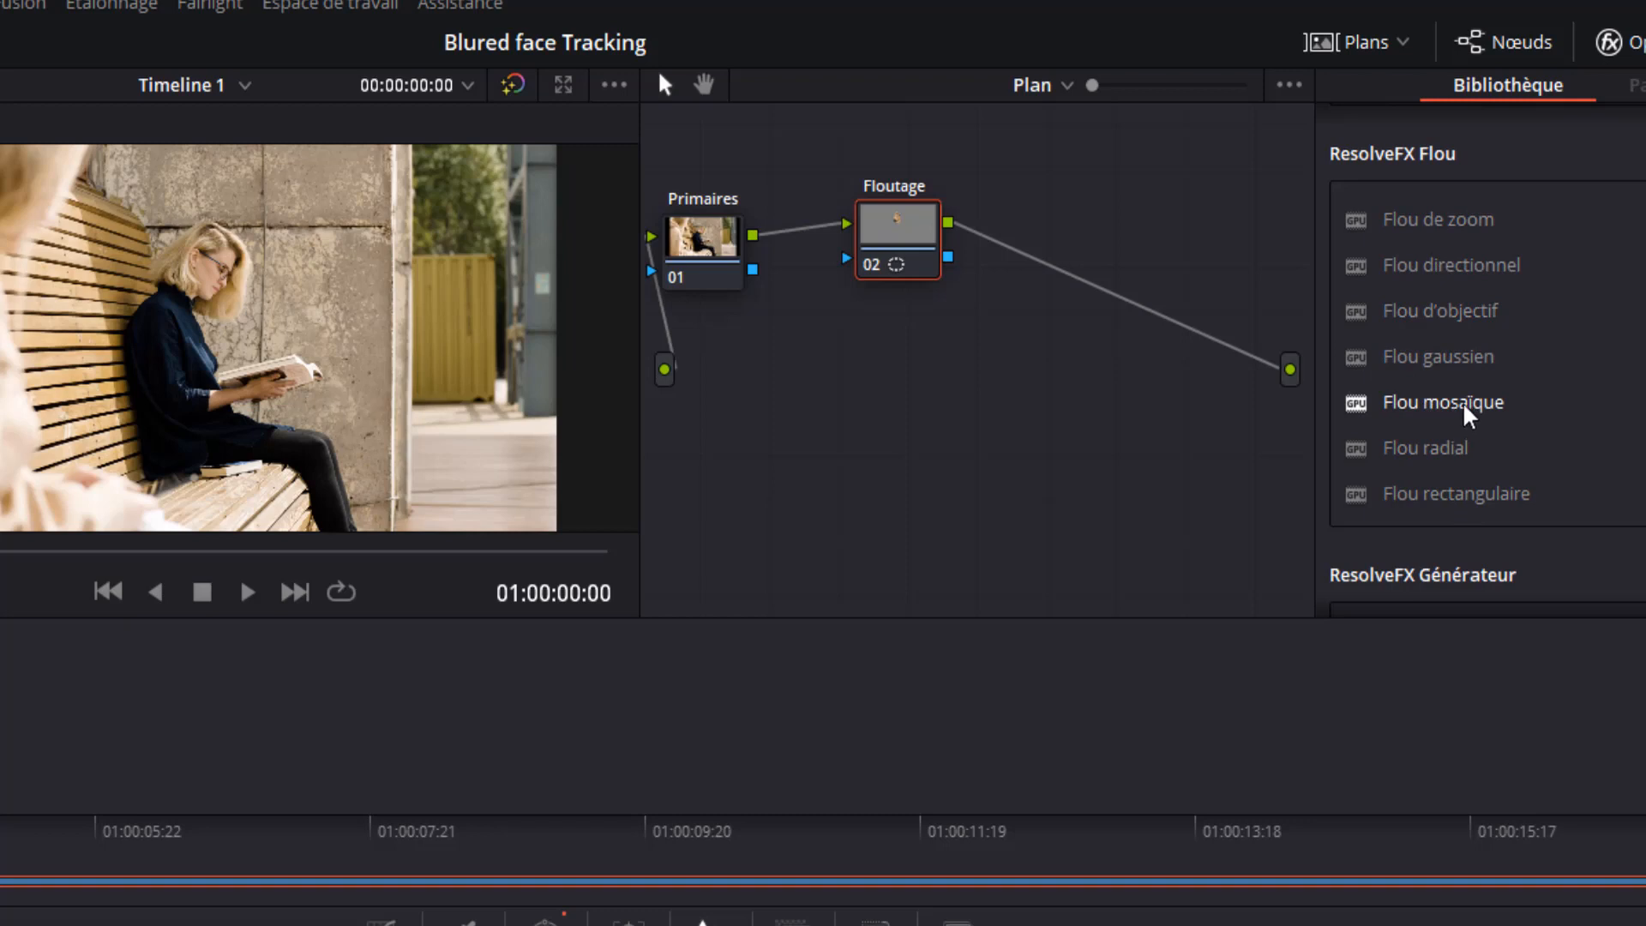
pyautogui.moveTo(1470, 415); pyautogui.dragTo(902, 232)
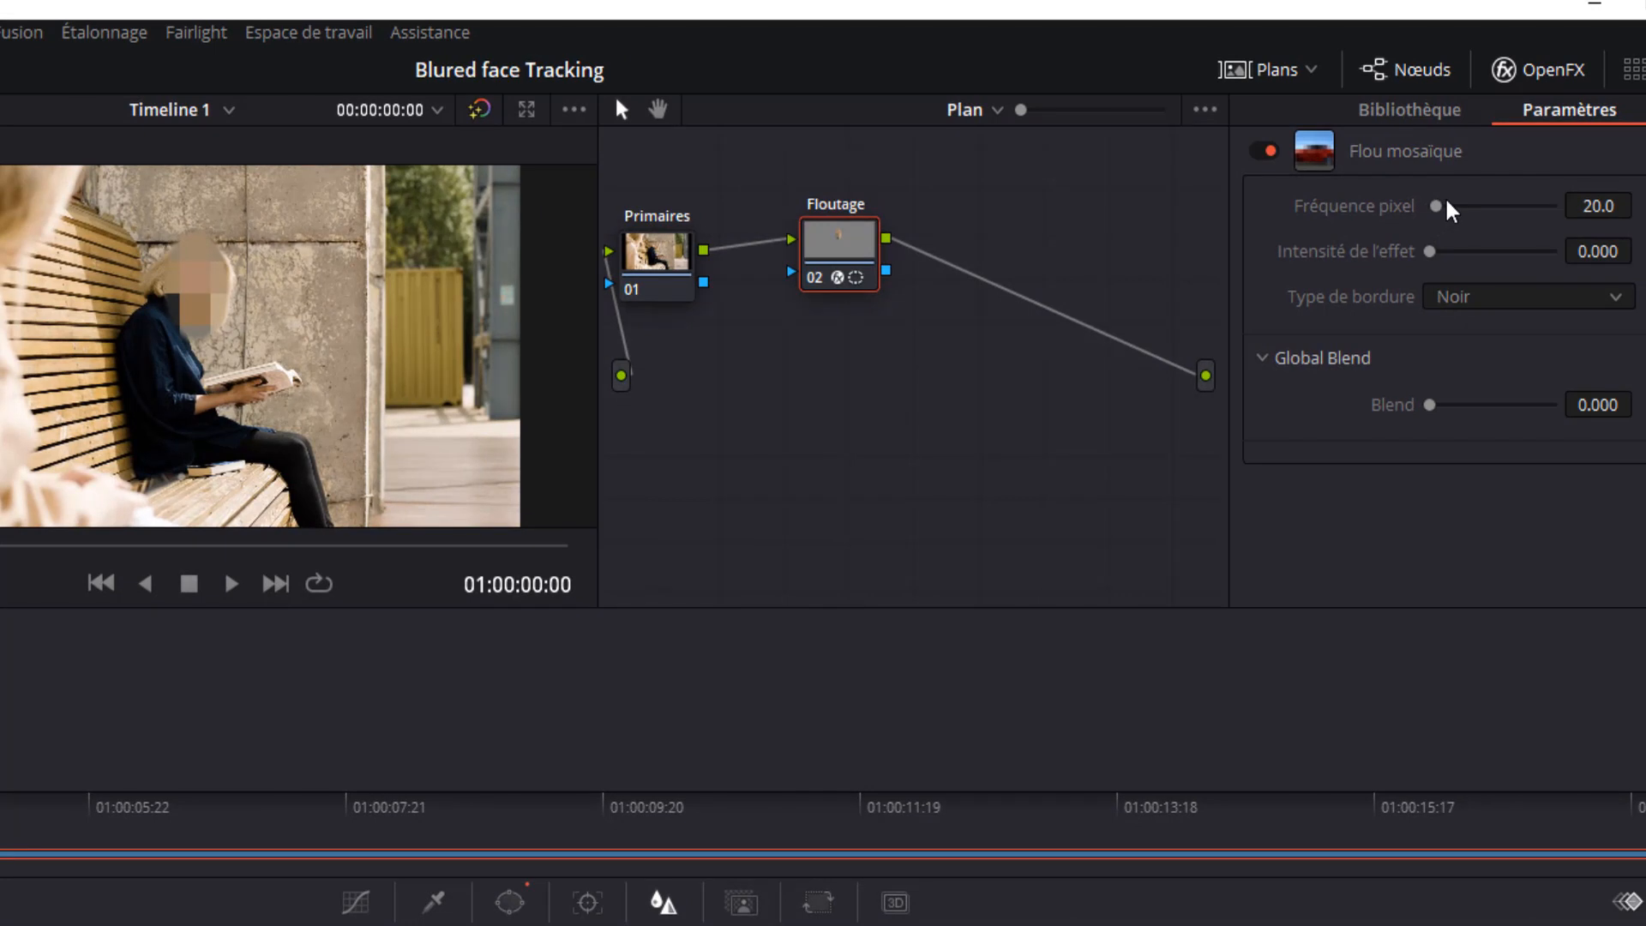
pyautogui.moveTo(1437, 206); pyautogui.dragTo(1472, 228)
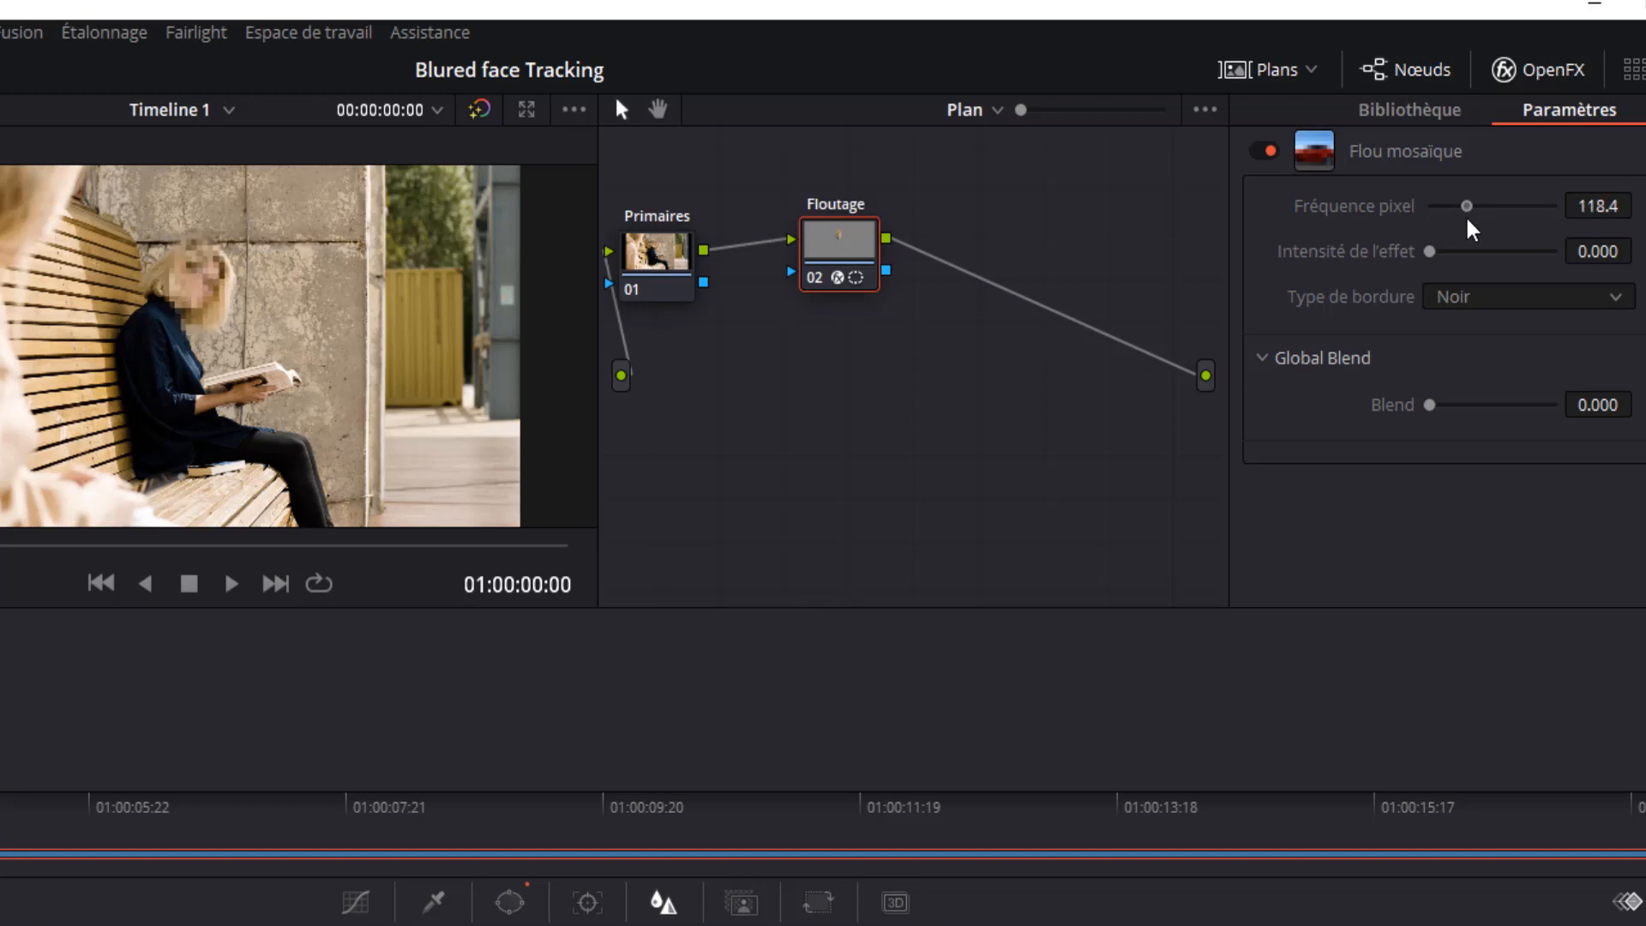
pyautogui.moveTo(1441, 248); pyautogui.dragTo(1353, 260)
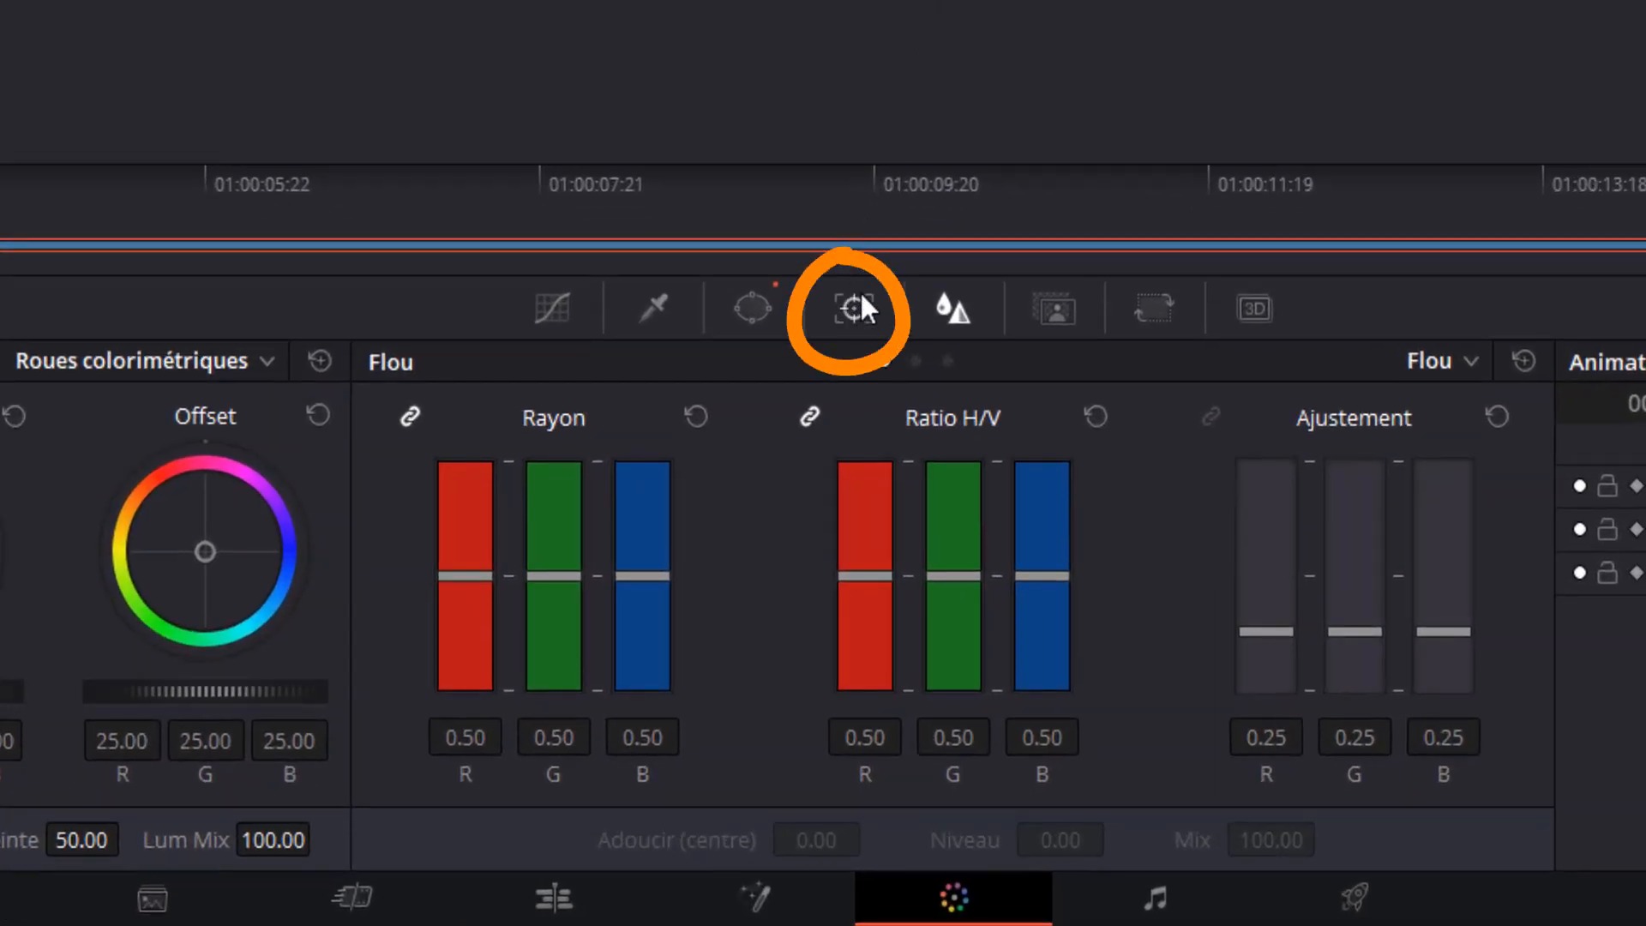
# - Track the face's Power Window forward through the clip with the Tracker in Plan mode
pyautogui.click(852, 312)
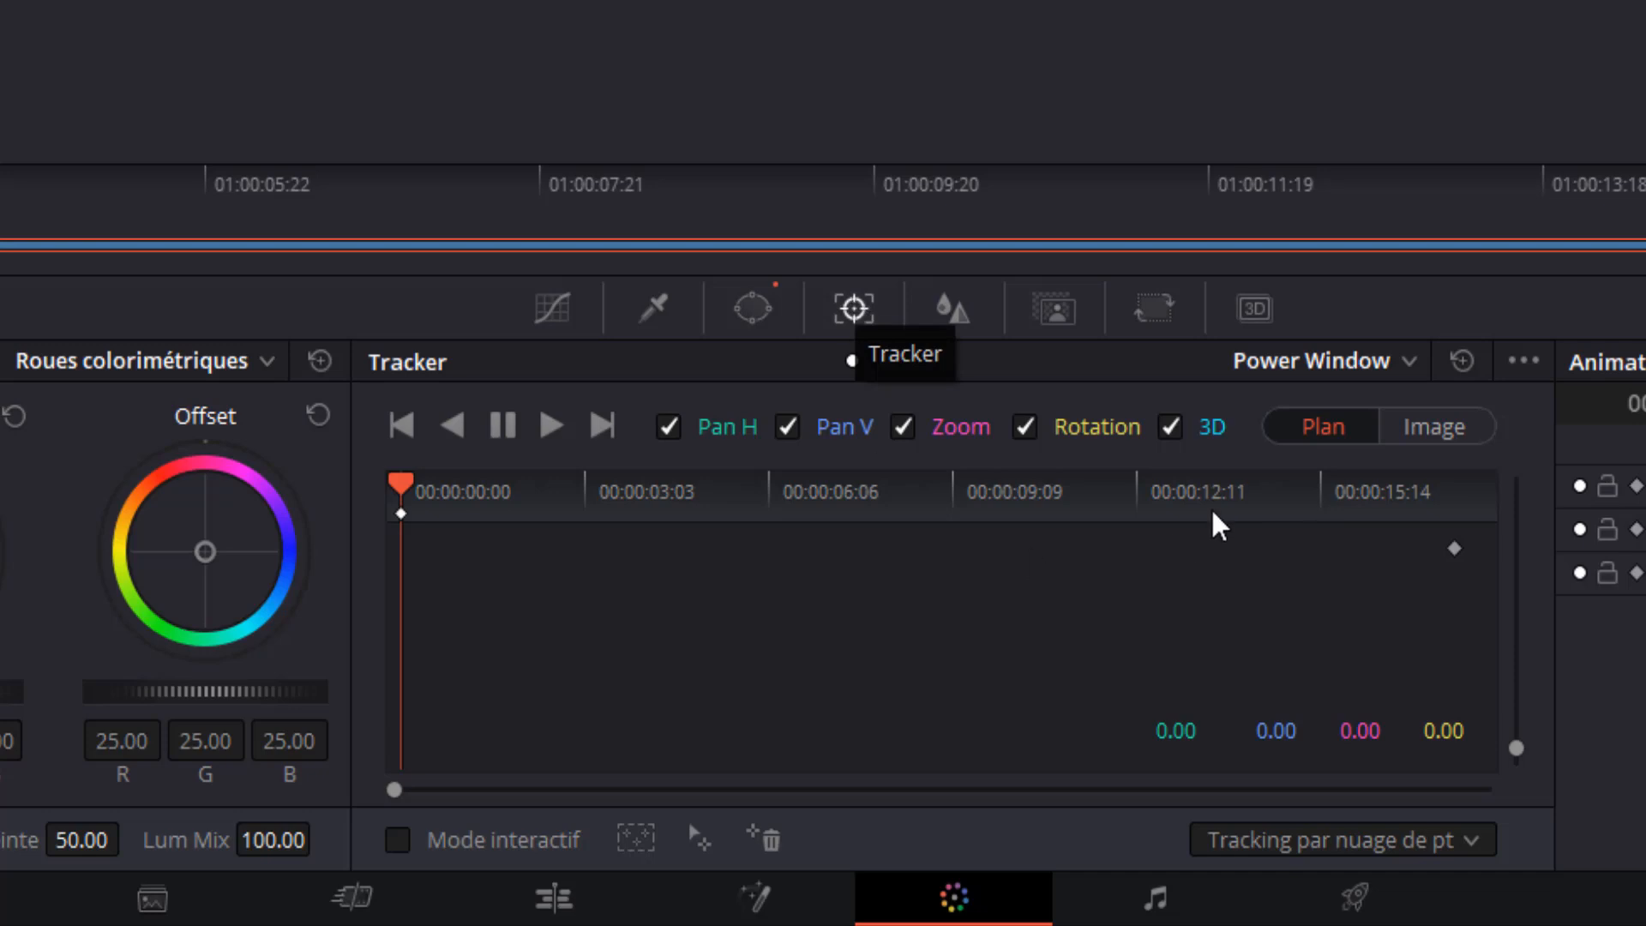
pyautogui.click(1453, 430)
pyautogui.click(1332, 444)
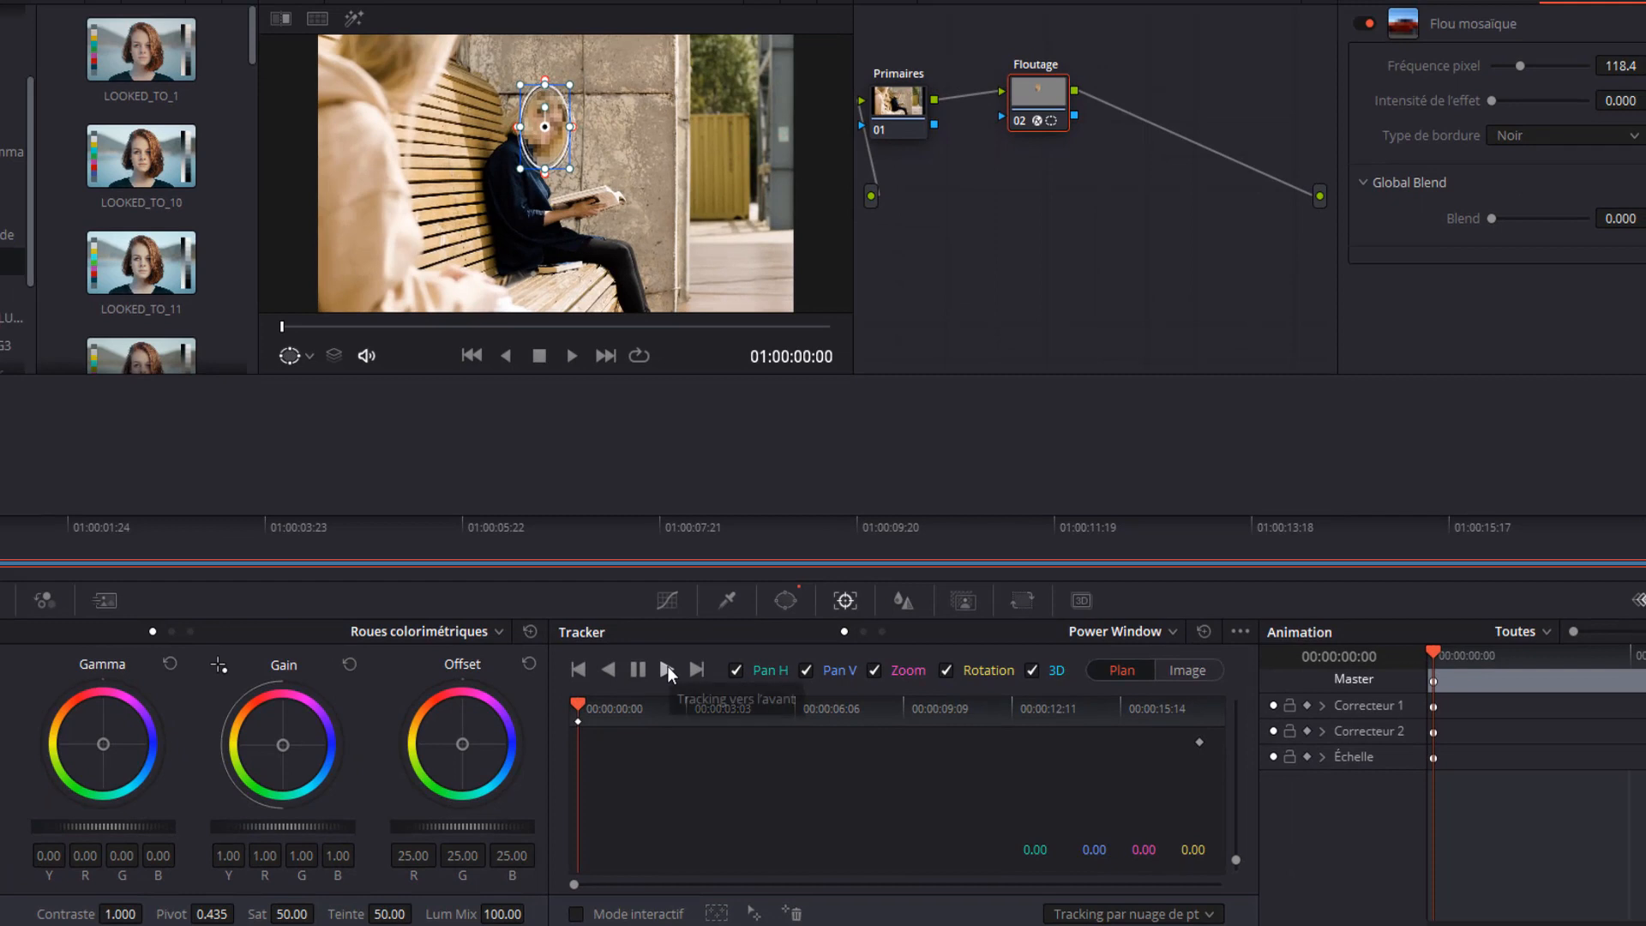
pyautogui.click(657, 650)
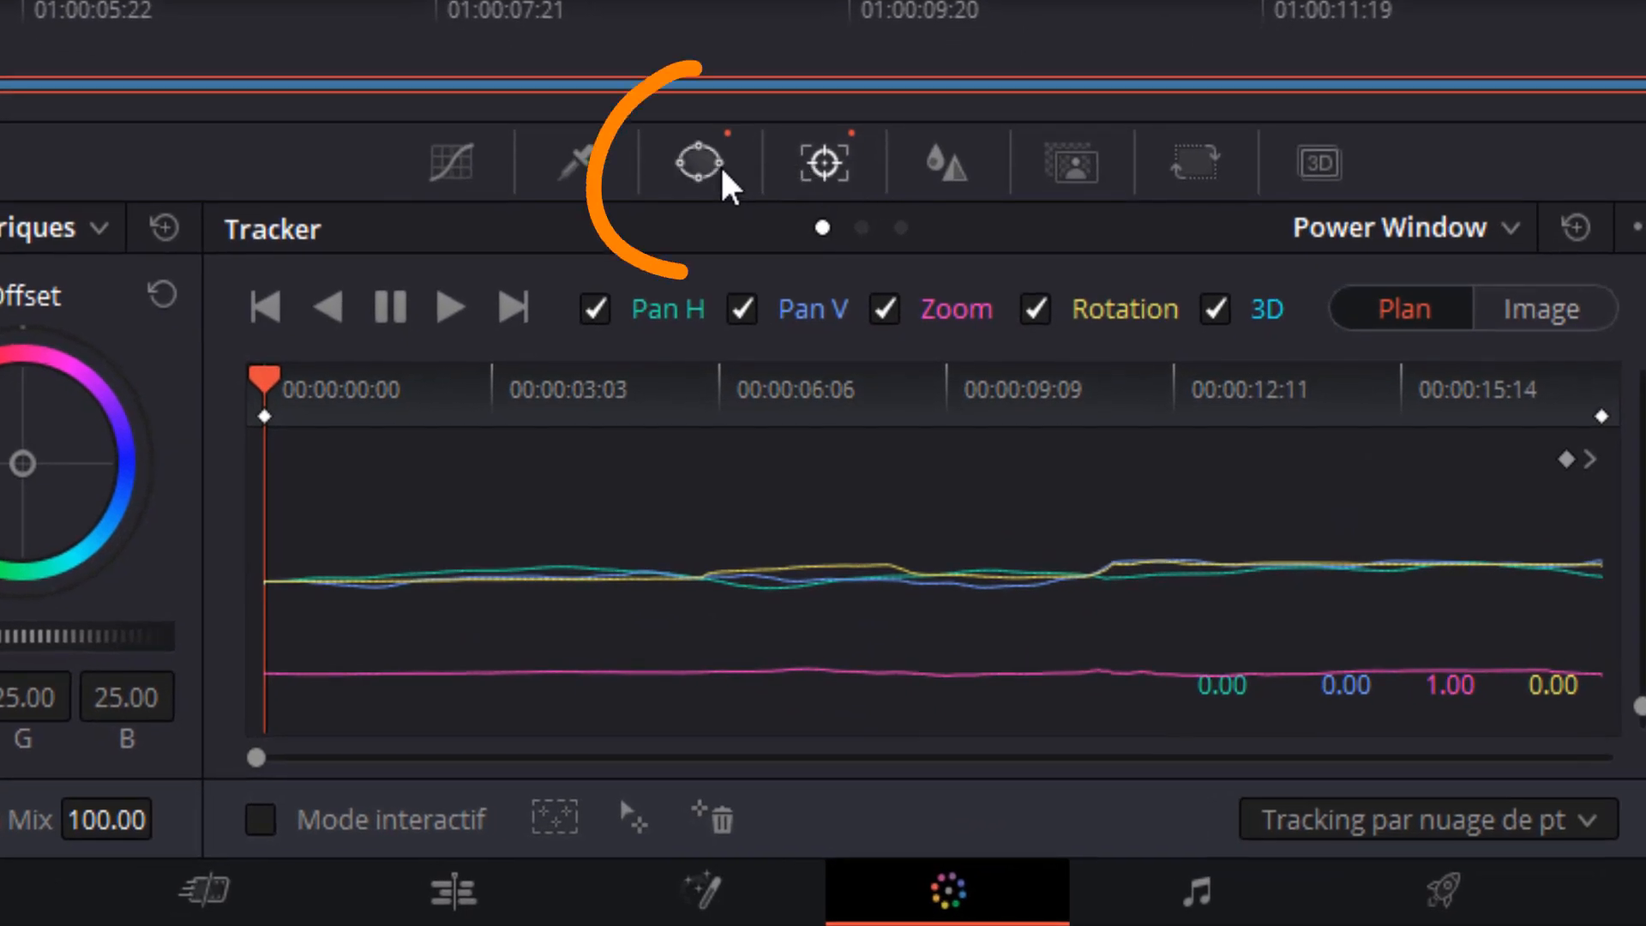
pyautogui.click(719, 164)
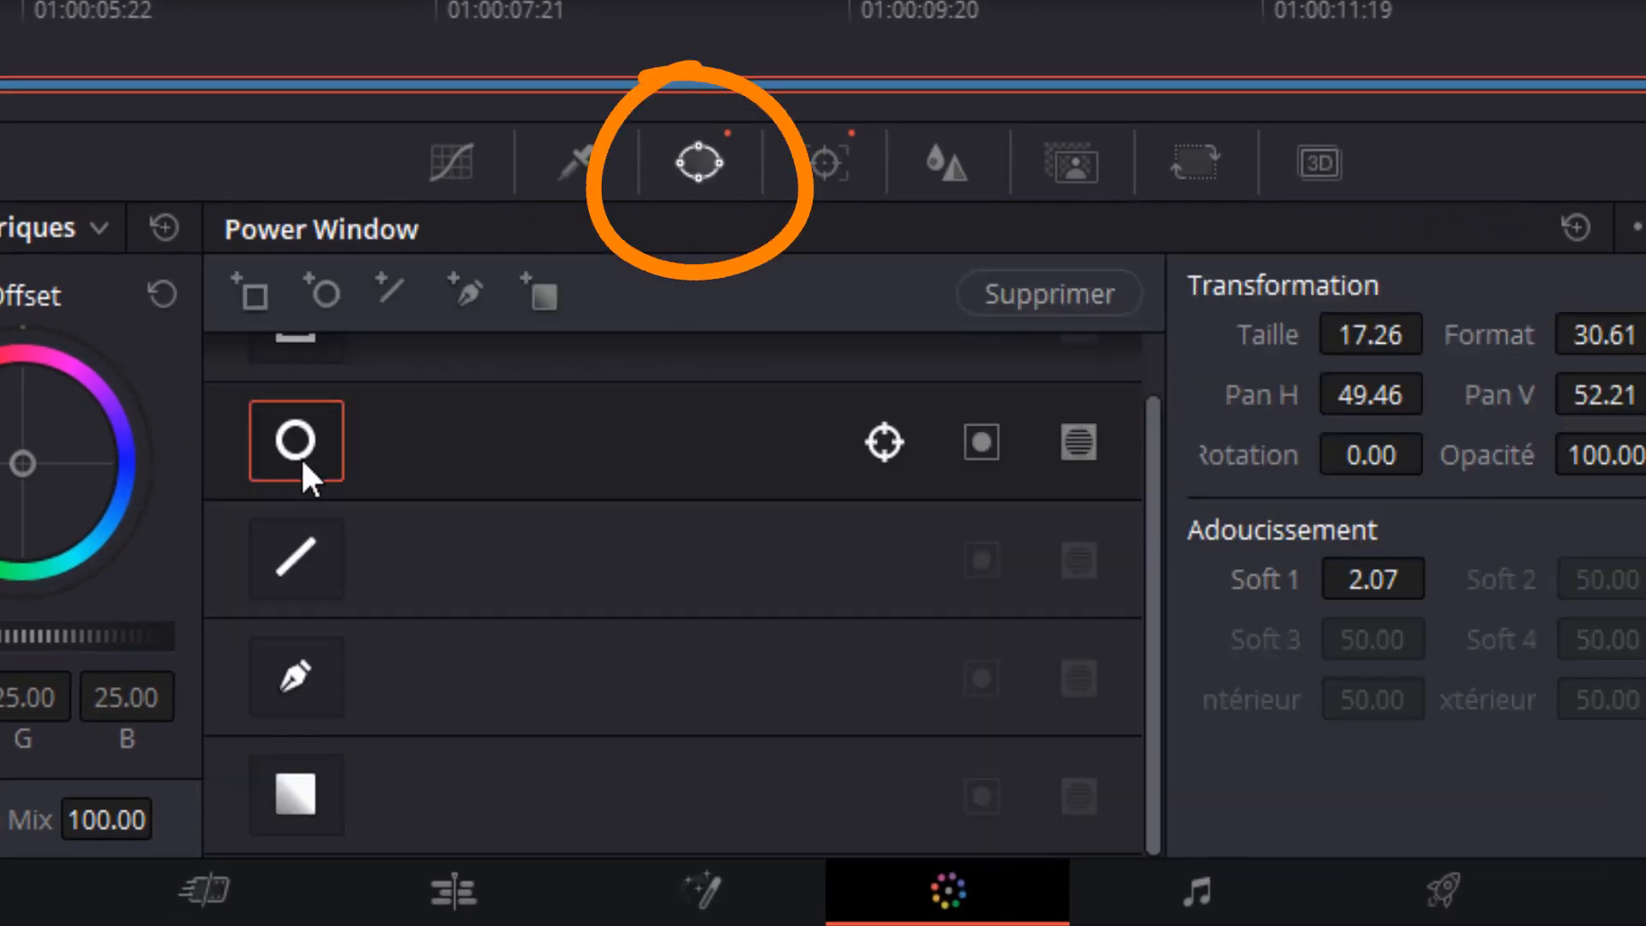
pyautogui.click(970, 175)
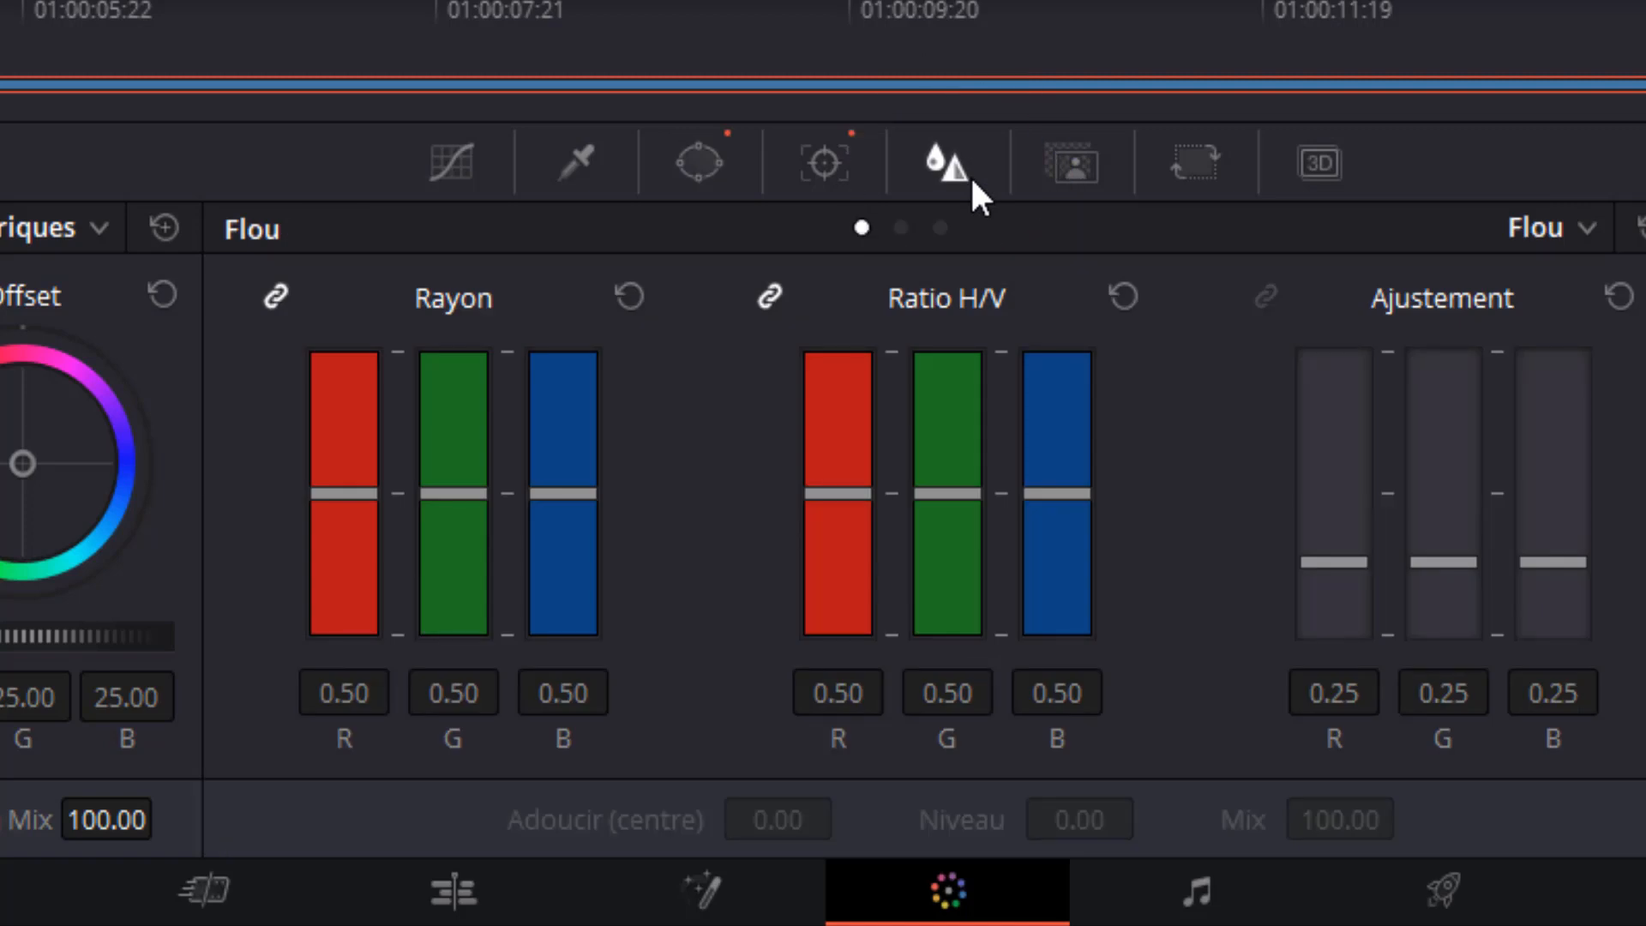
pyautogui.click(842, 177)
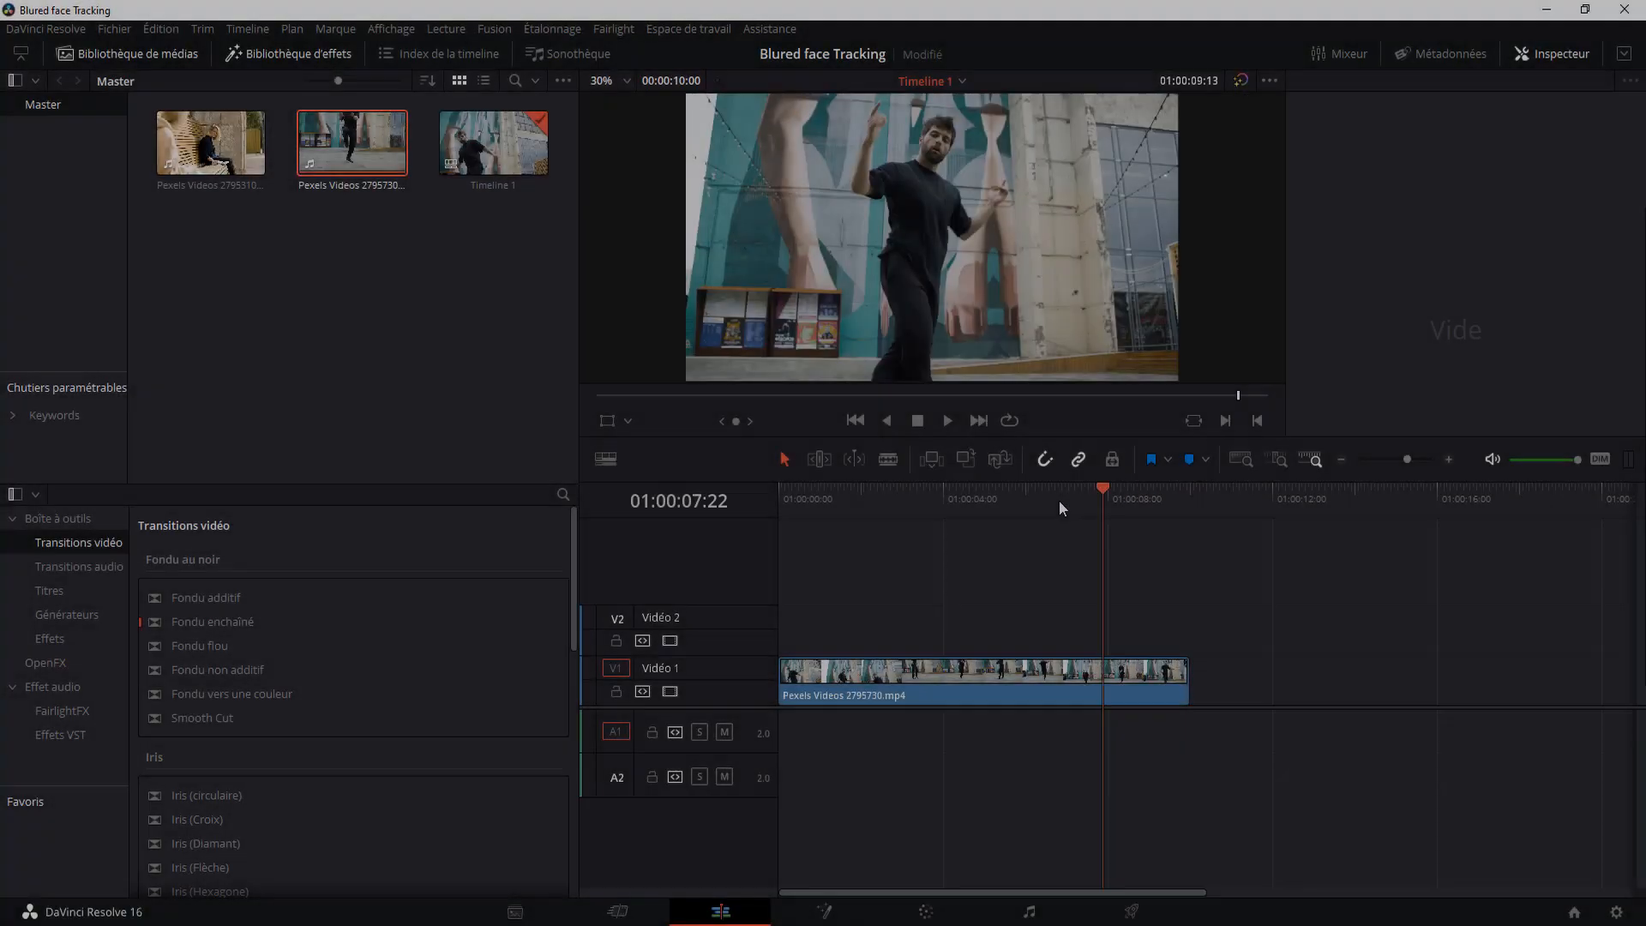
# - Open the dancing man's clip at its first frame on the Color page and add a serial node labelled Floutage
pyautogui.moveTo(1060, 501); pyautogui.dragTo(760, 505)
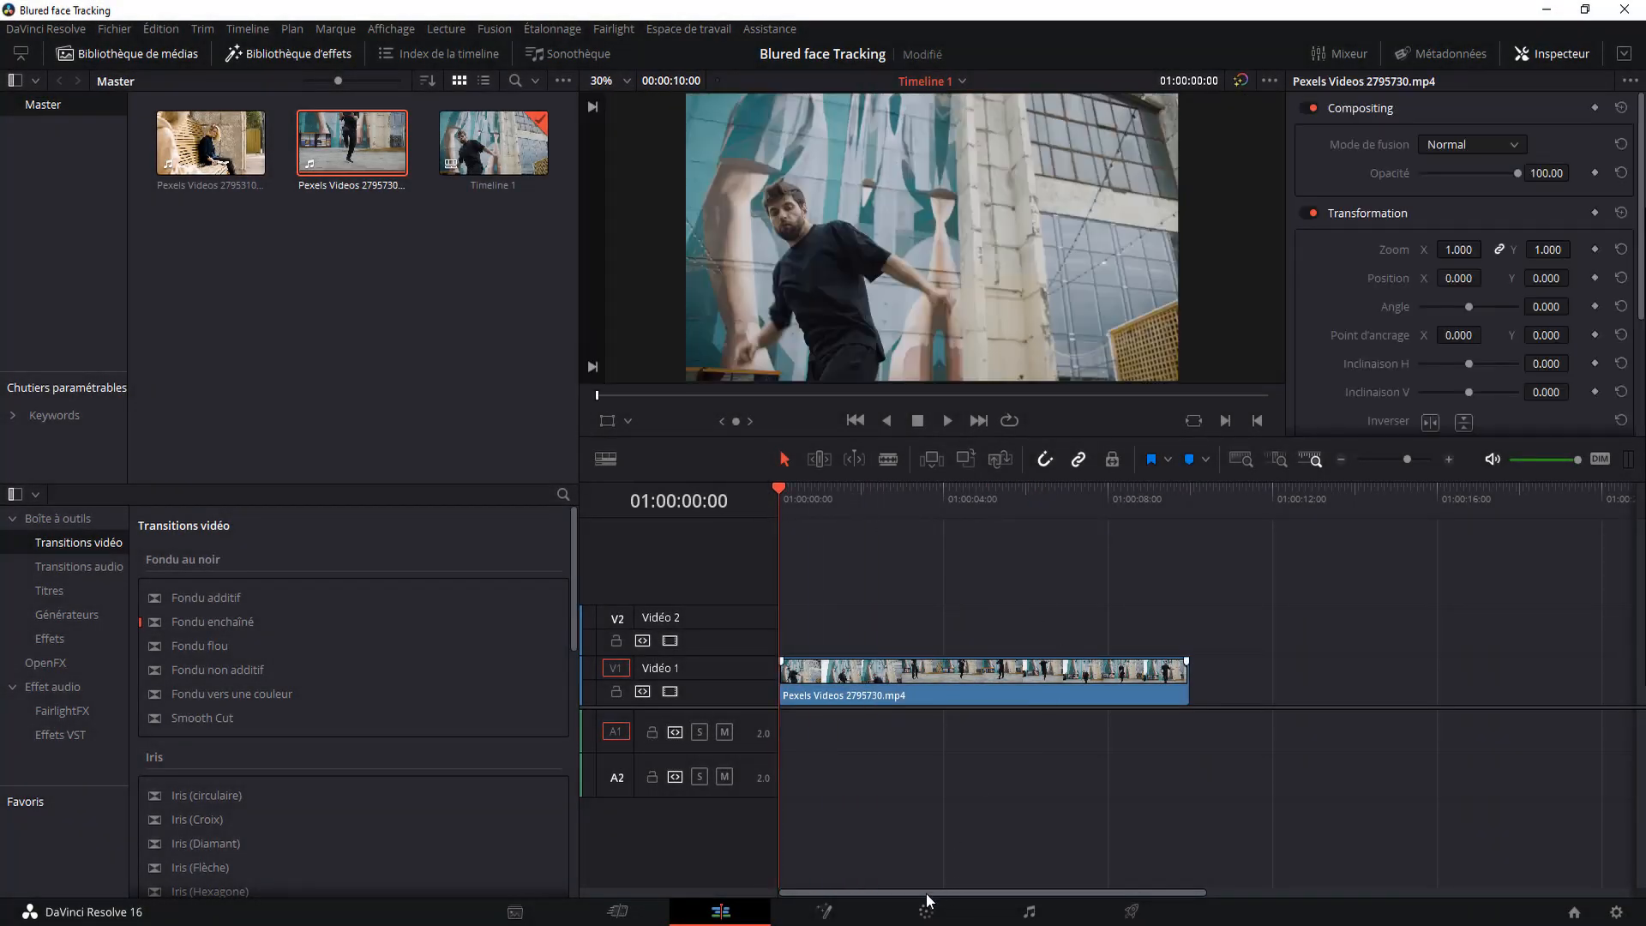
pyautogui.click(926, 910)
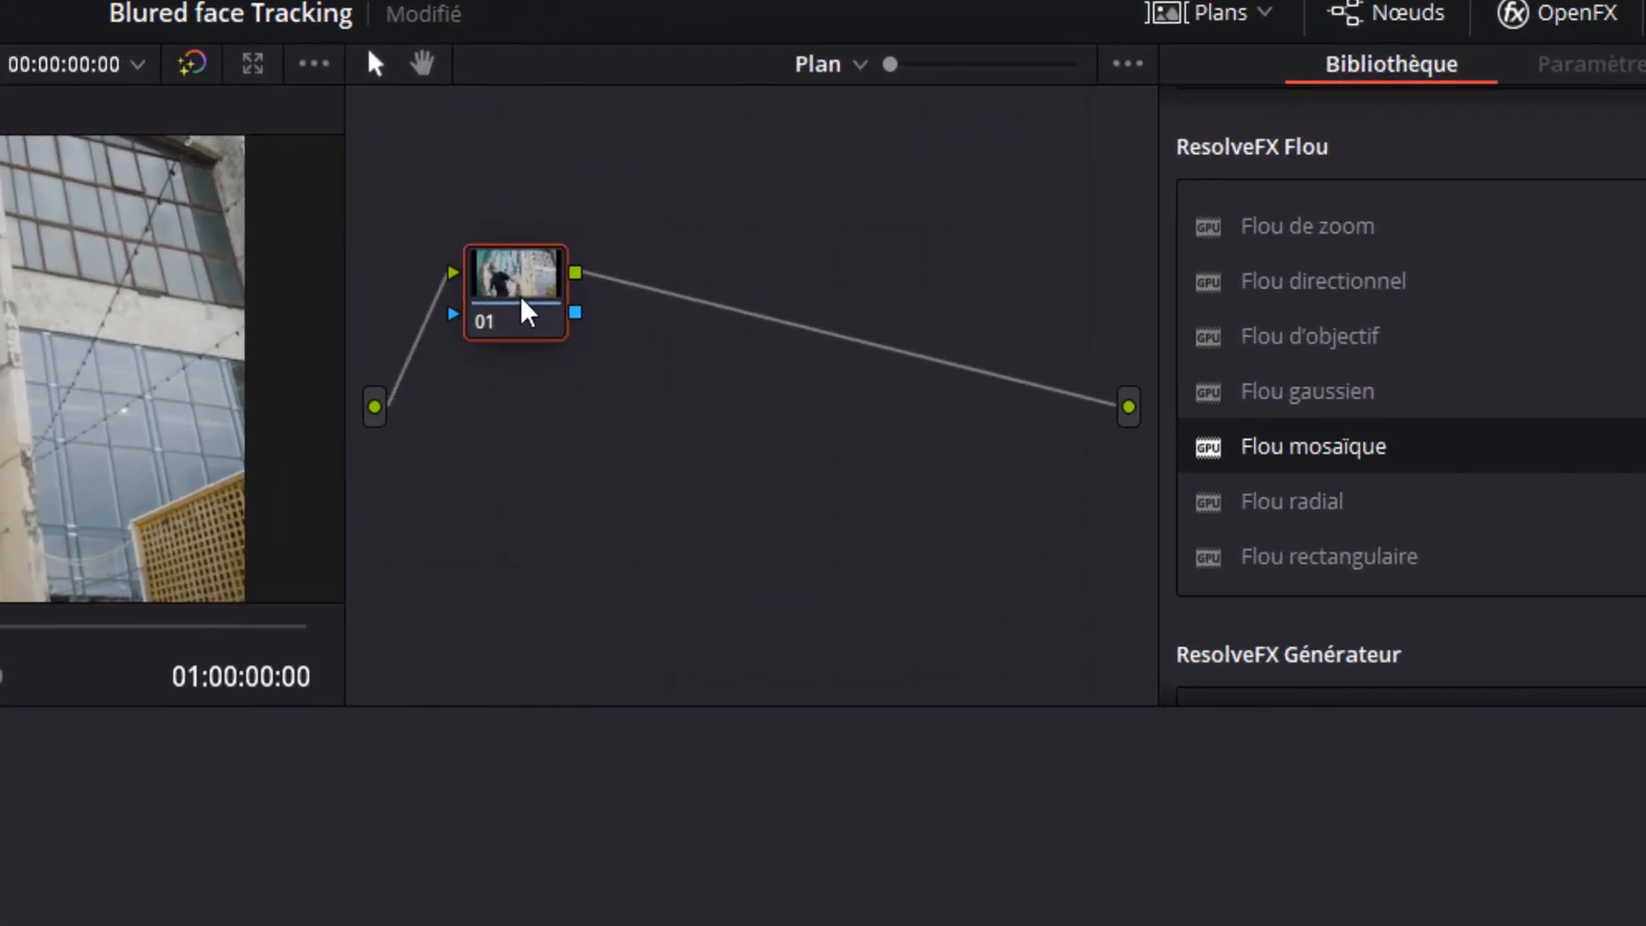
pyautogui.hotkey('alt', 's')
pyautogui.rightClick(656, 283)
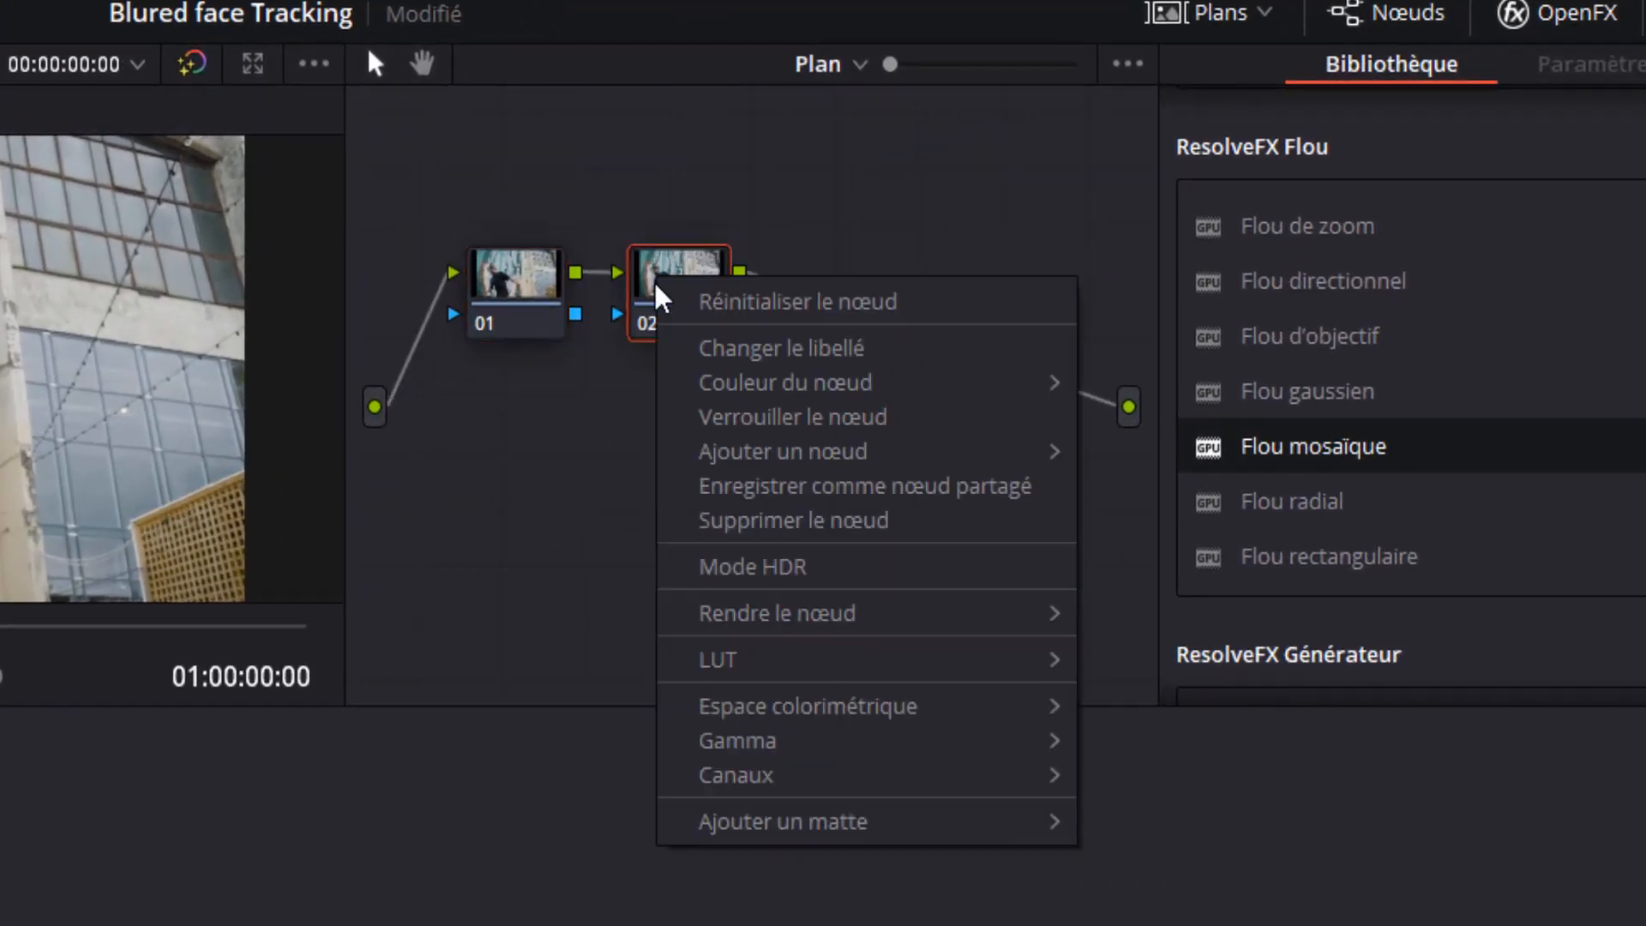
pyautogui.click(774, 360)
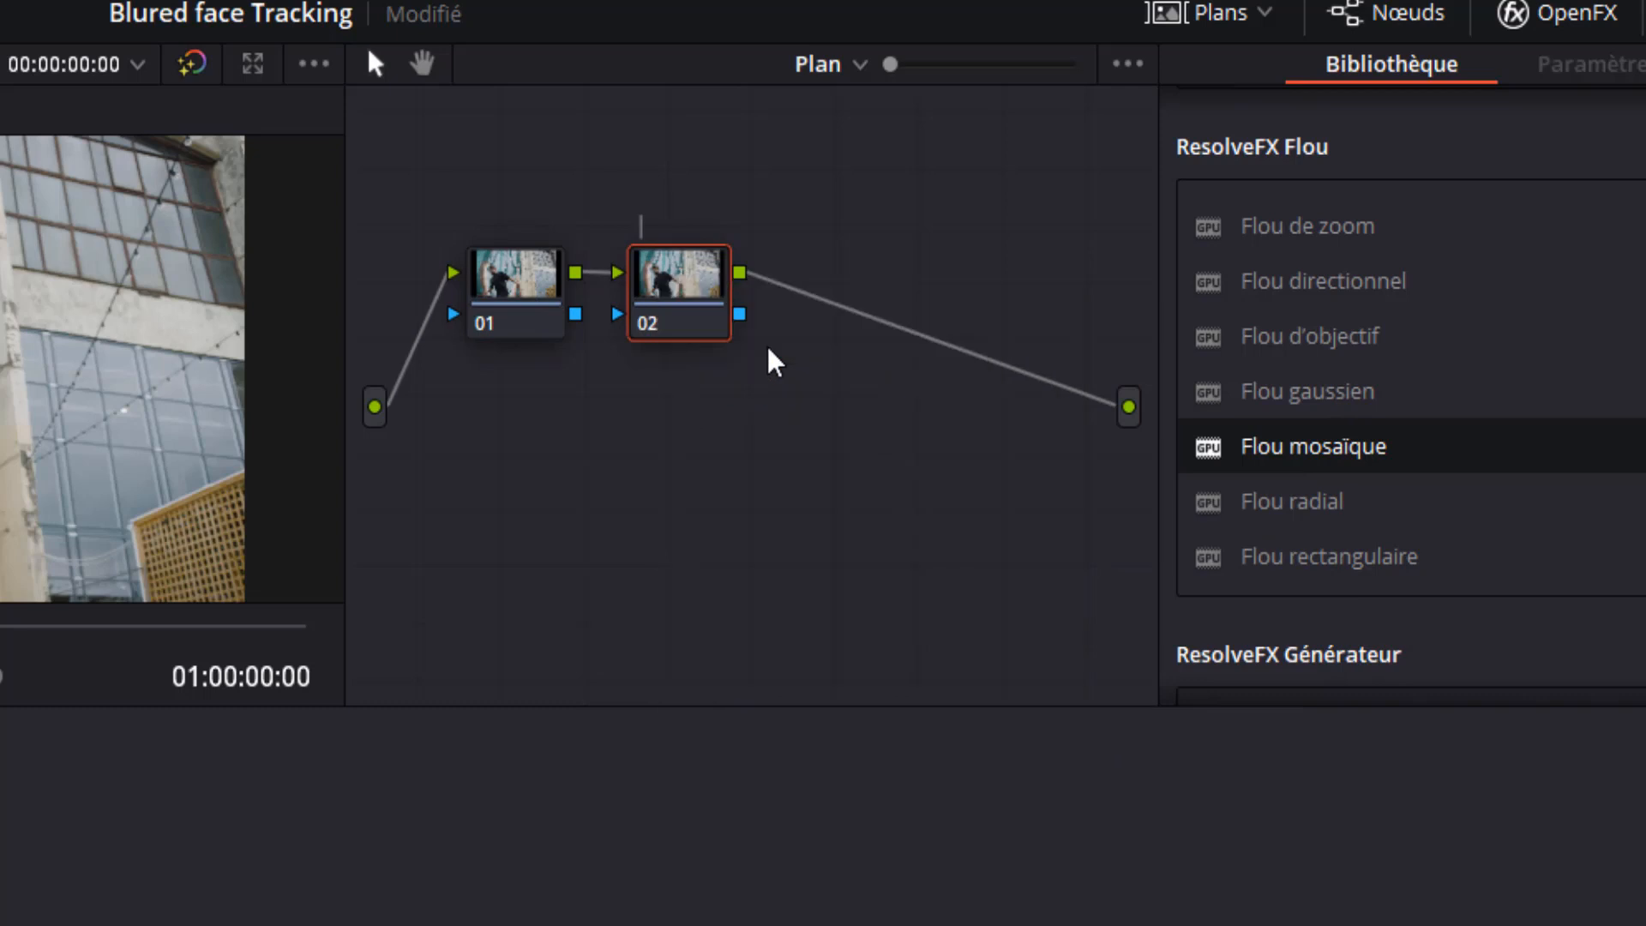
pyautogui.write('Floutage')
# - Label the man clip's first node Prim and reselect the Floutage node
pyautogui.click(519, 287)
pyautogui.rightClick(507, 294)
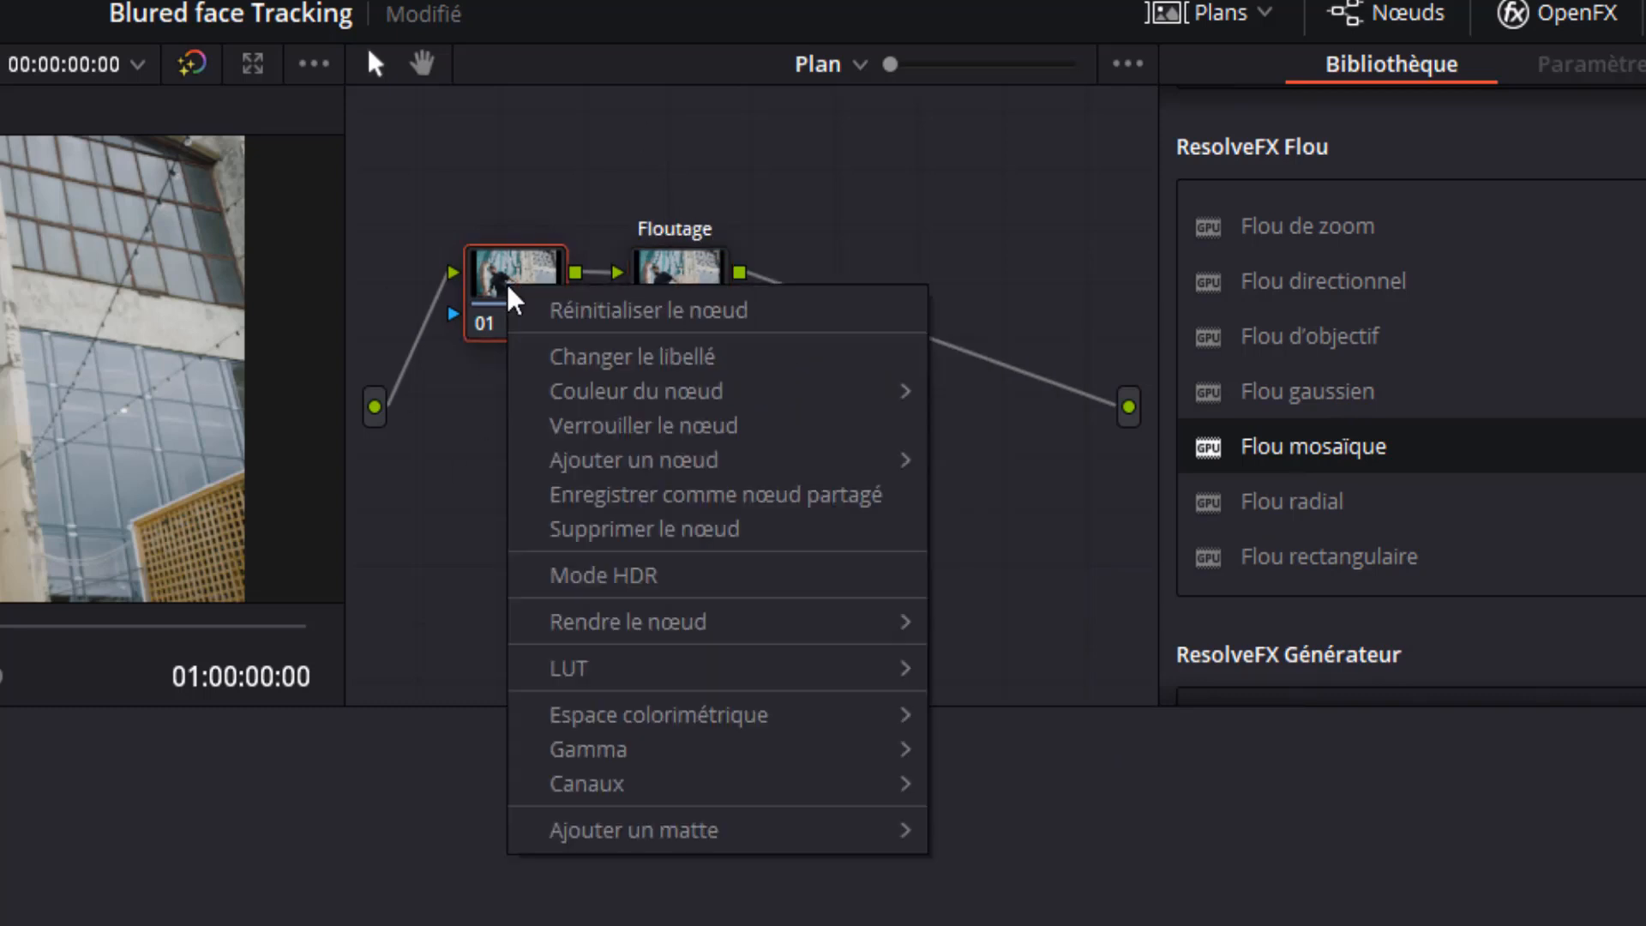
pyautogui.click(583, 362)
pyautogui.write('Prim')
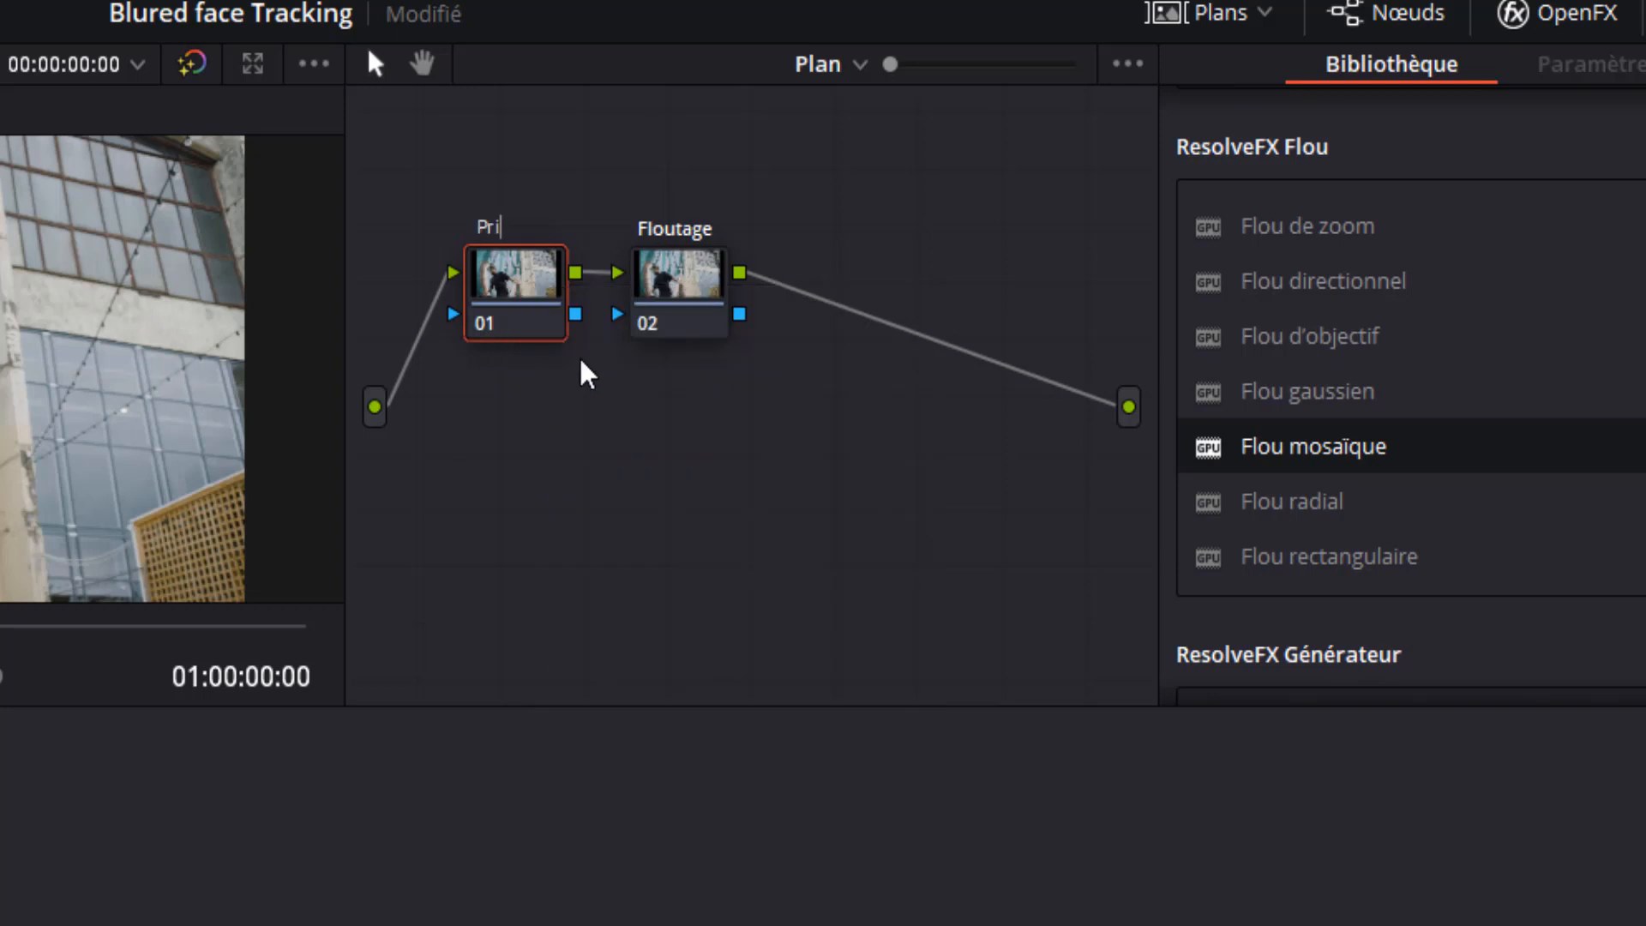
pyautogui.press('Return')
pyautogui.click(714, 302)
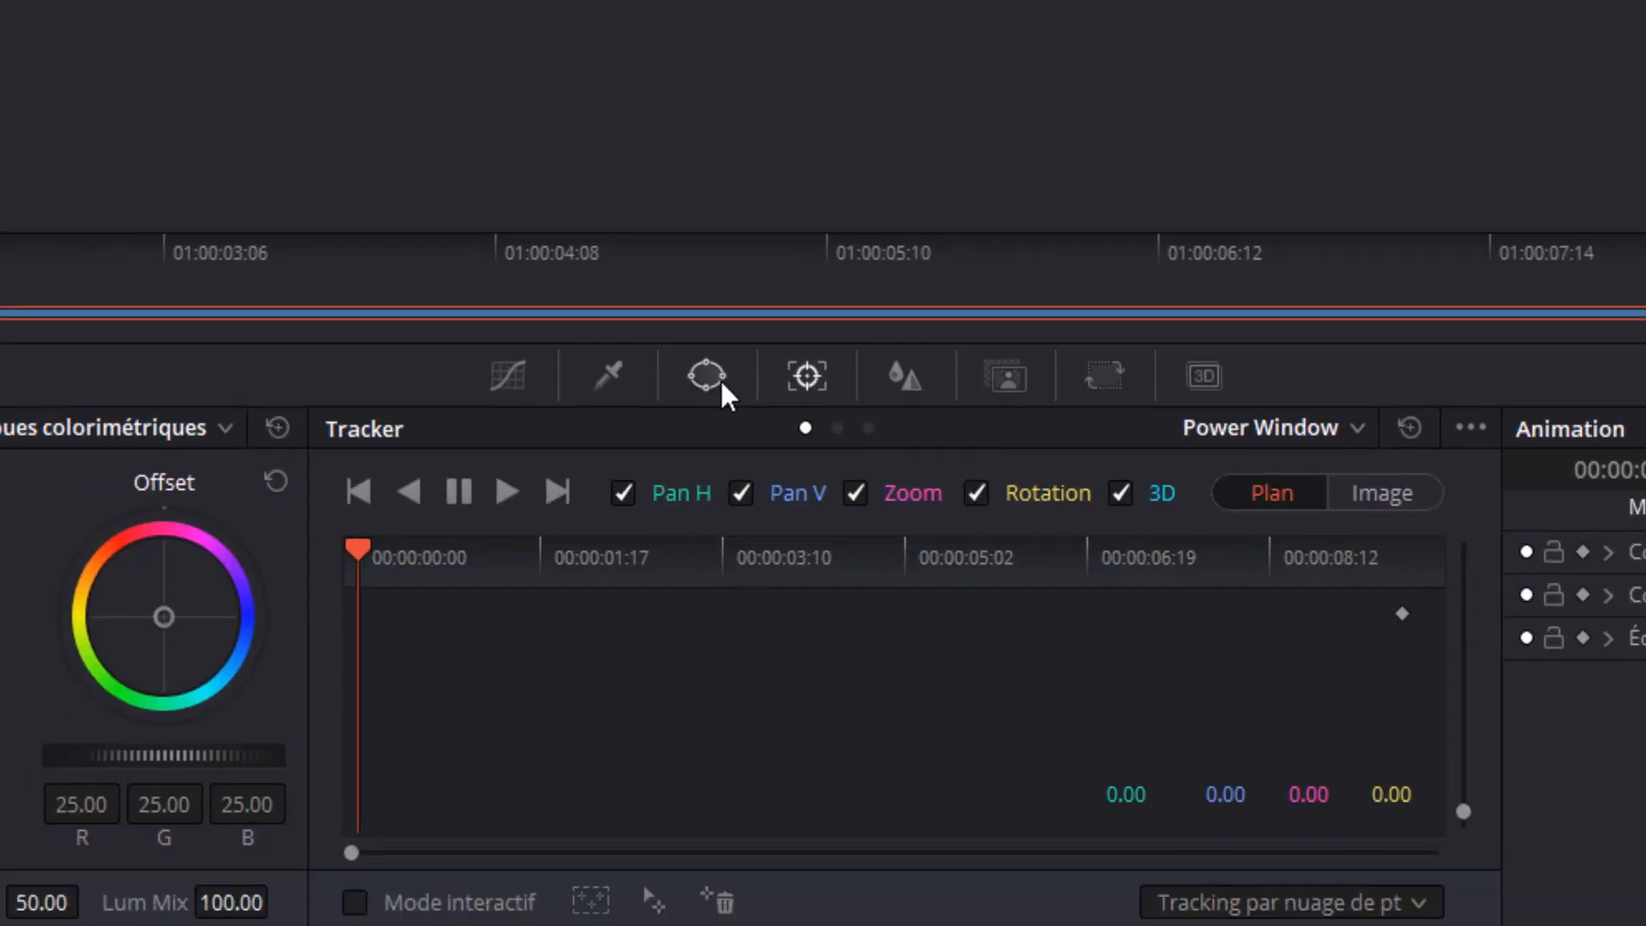
# - Fit a narrow circular Power Window around the dancing man's face and raise the Floutage node's linked blur Rayon to 0.90
pyautogui.click(712, 374)
pyautogui.click(426, 539)
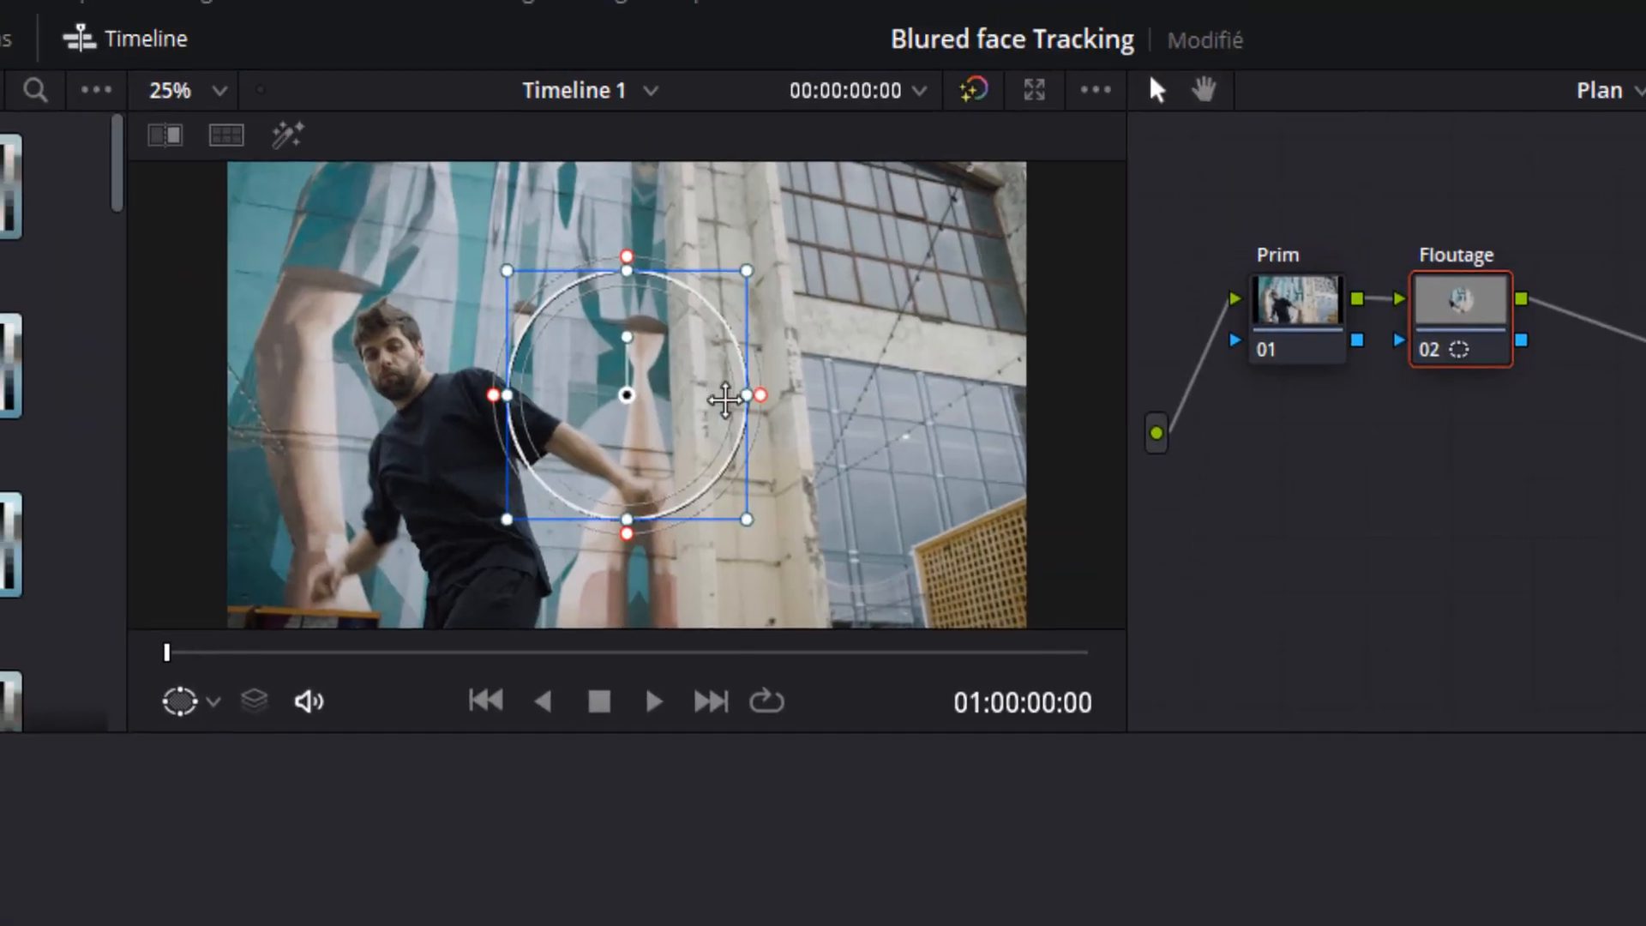
pyautogui.moveTo(746, 395); pyautogui.dragTo(674, 395)
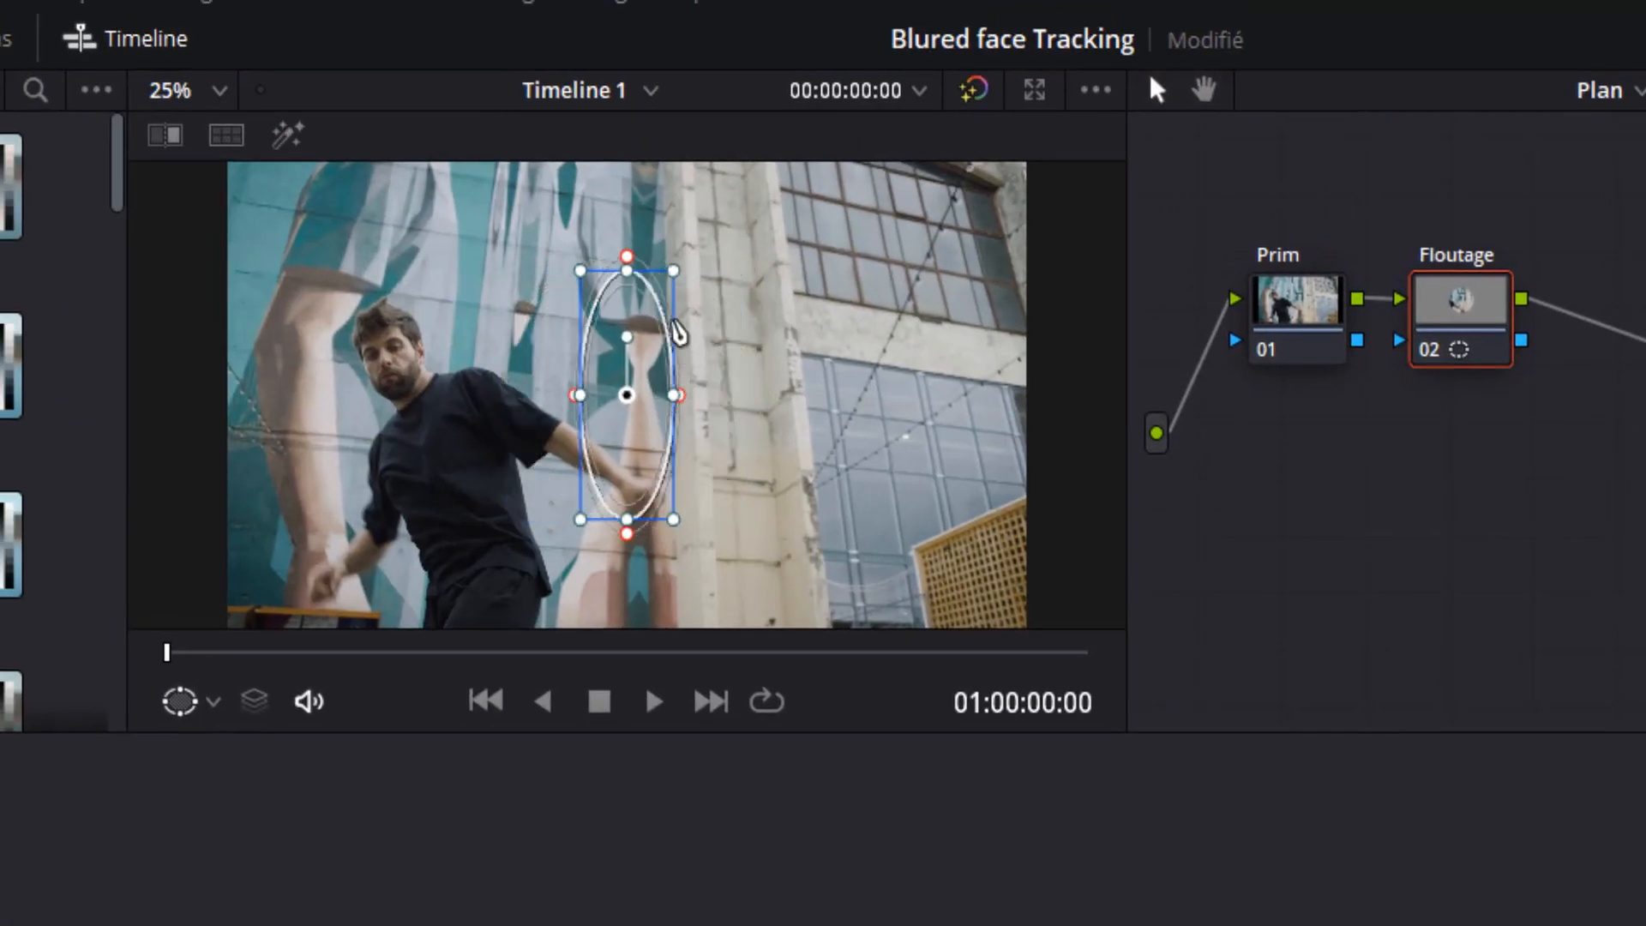
pyautogui.moveTo(627, 273); pyautogui.dragTo(627, 325)
pyautogui.moveTo(609, 392); pyautogui.dragTo(373, 357)
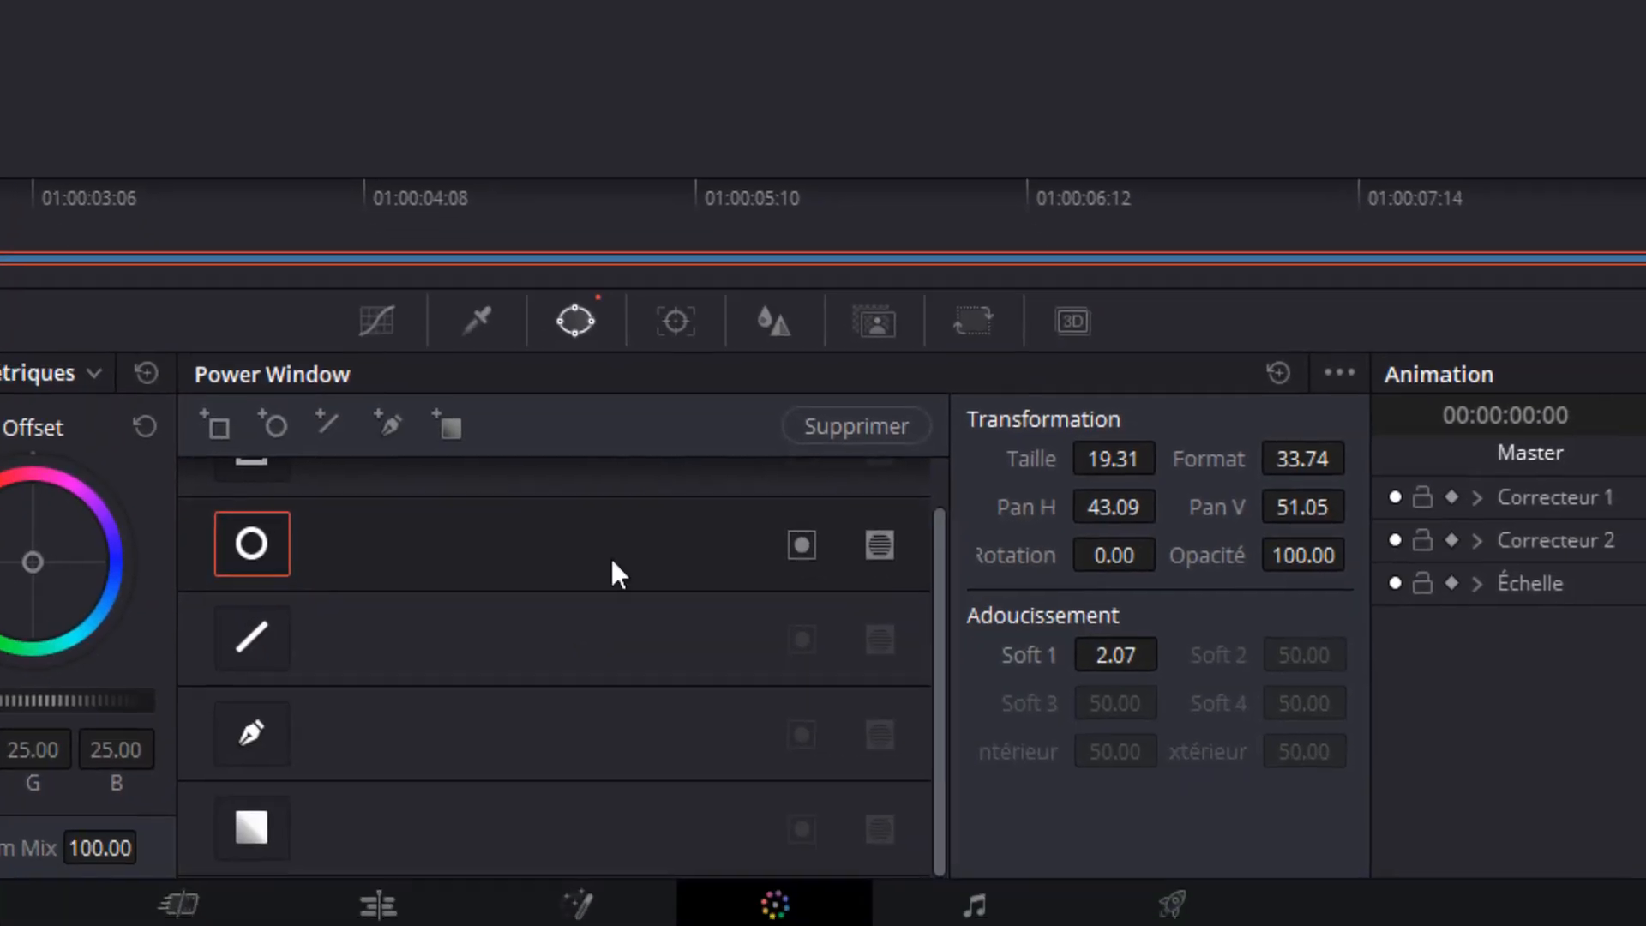
pyautogui.click(760, 323)
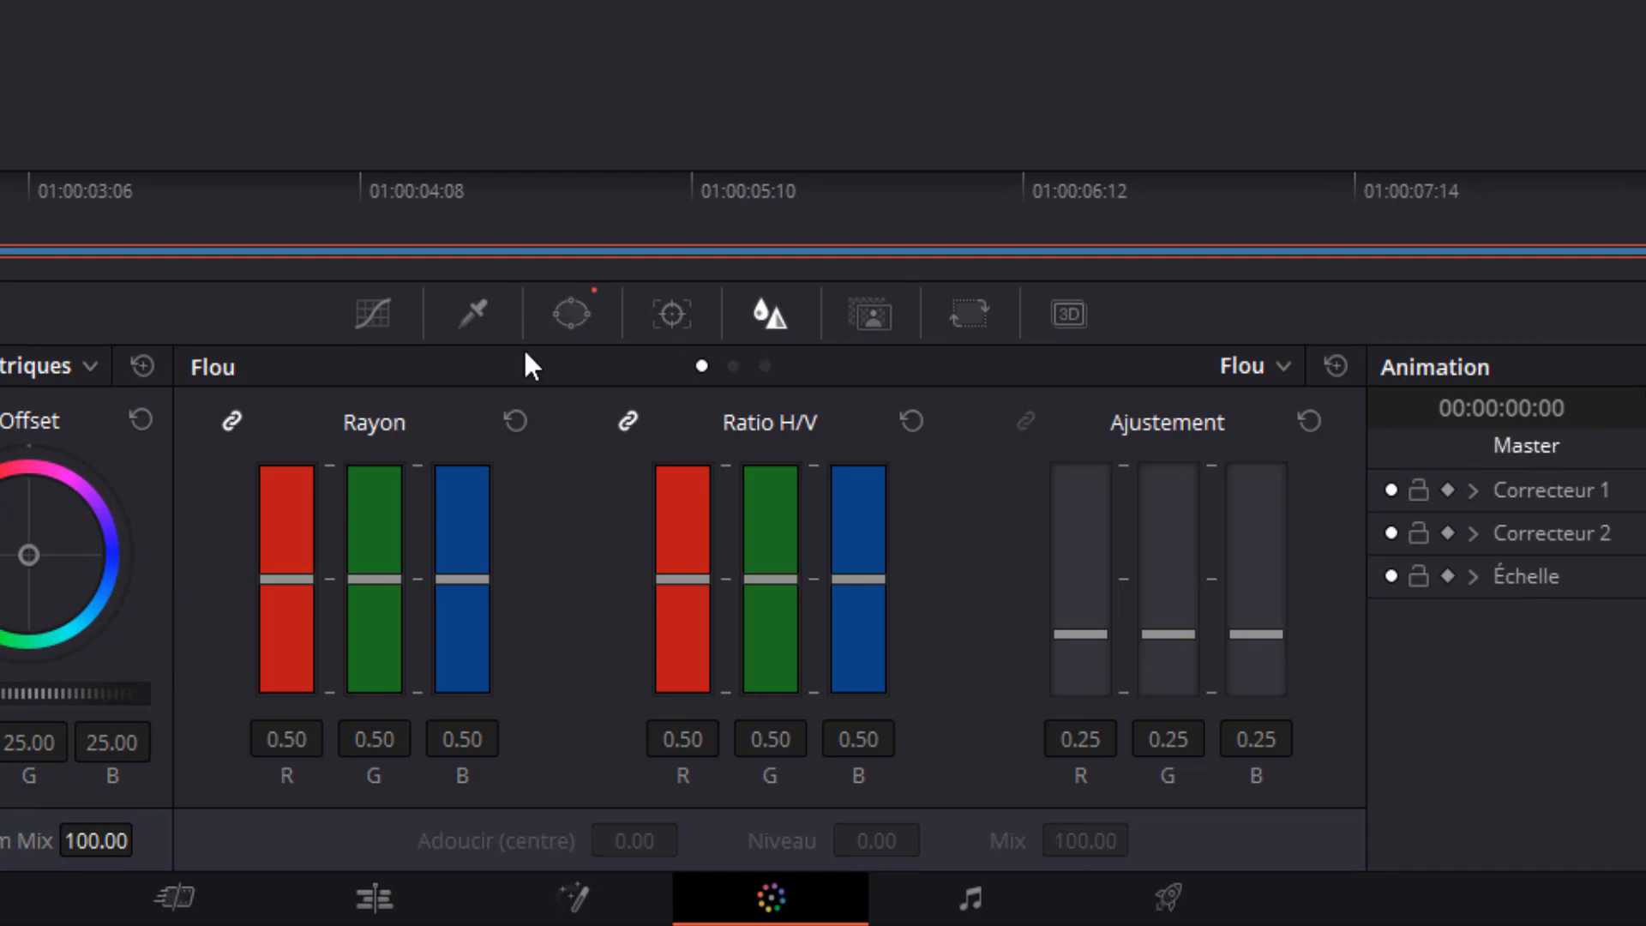
pyautogui.moveTo(276, 590); pyautogui.dragTo(290, 472)
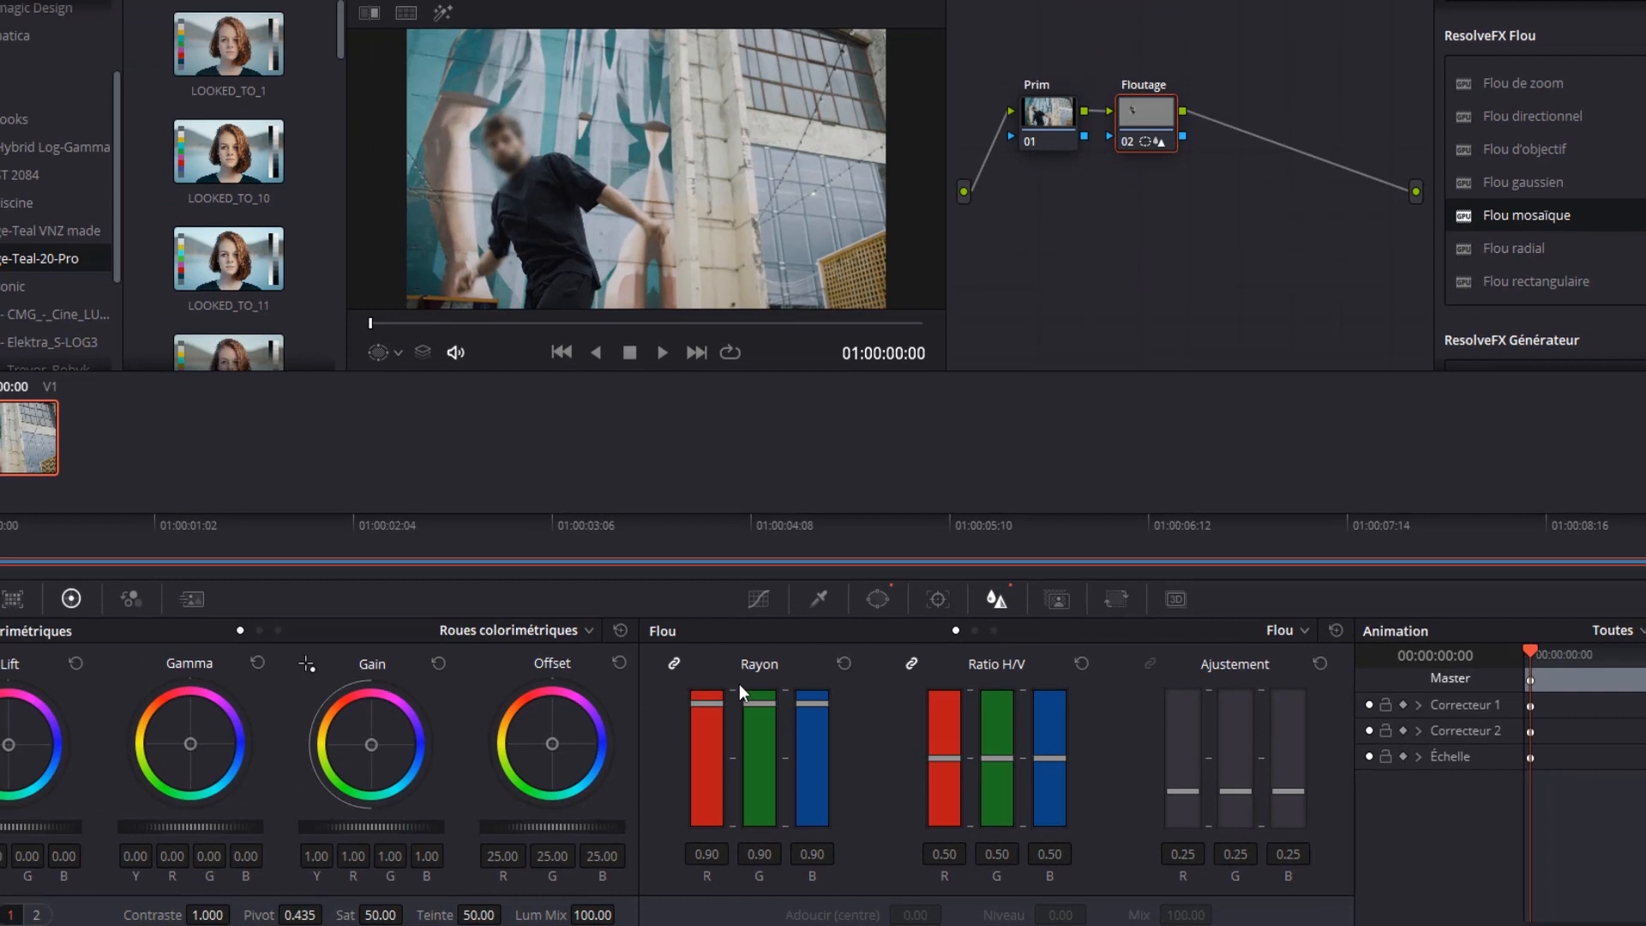
# - Track the man's Power Window forward one frame at a time in Plan mode up to 00:00:00:13
pyautogui.click(939, 599)
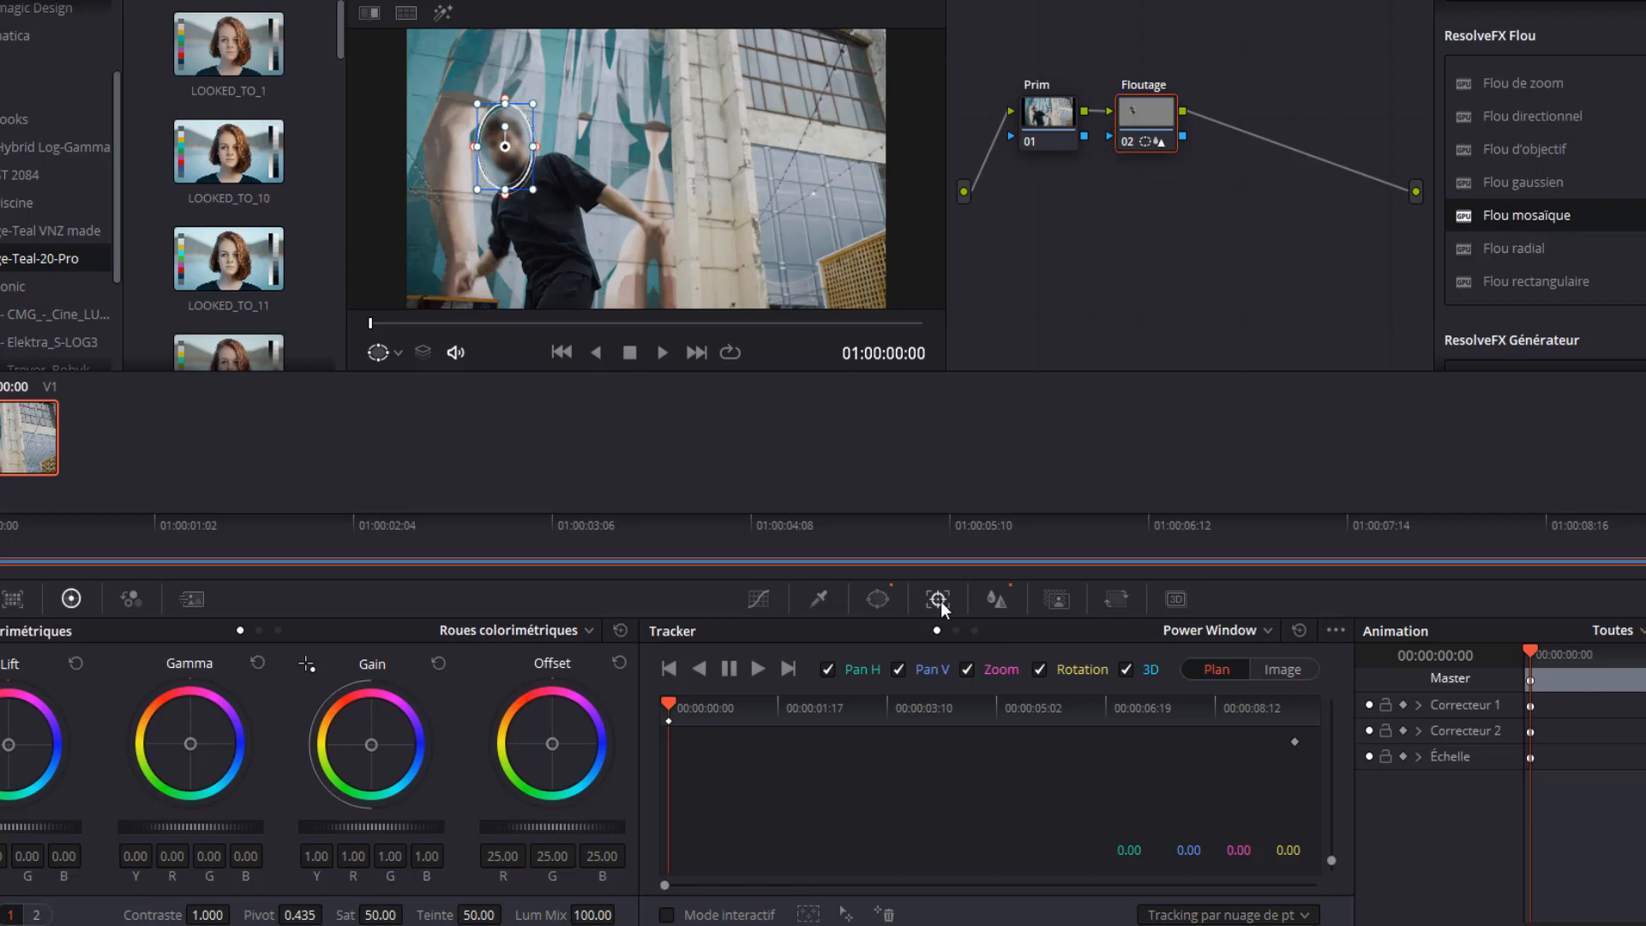
pyautogui.click(788, 669)
pyautogui.click(788, 672)
pyautogui.click(788, 671)
pyautogui.click(788, 672)
pyautogui.click(787, 671)
pyautogui.click(788, 671)
pyautogui.click(787, 671)
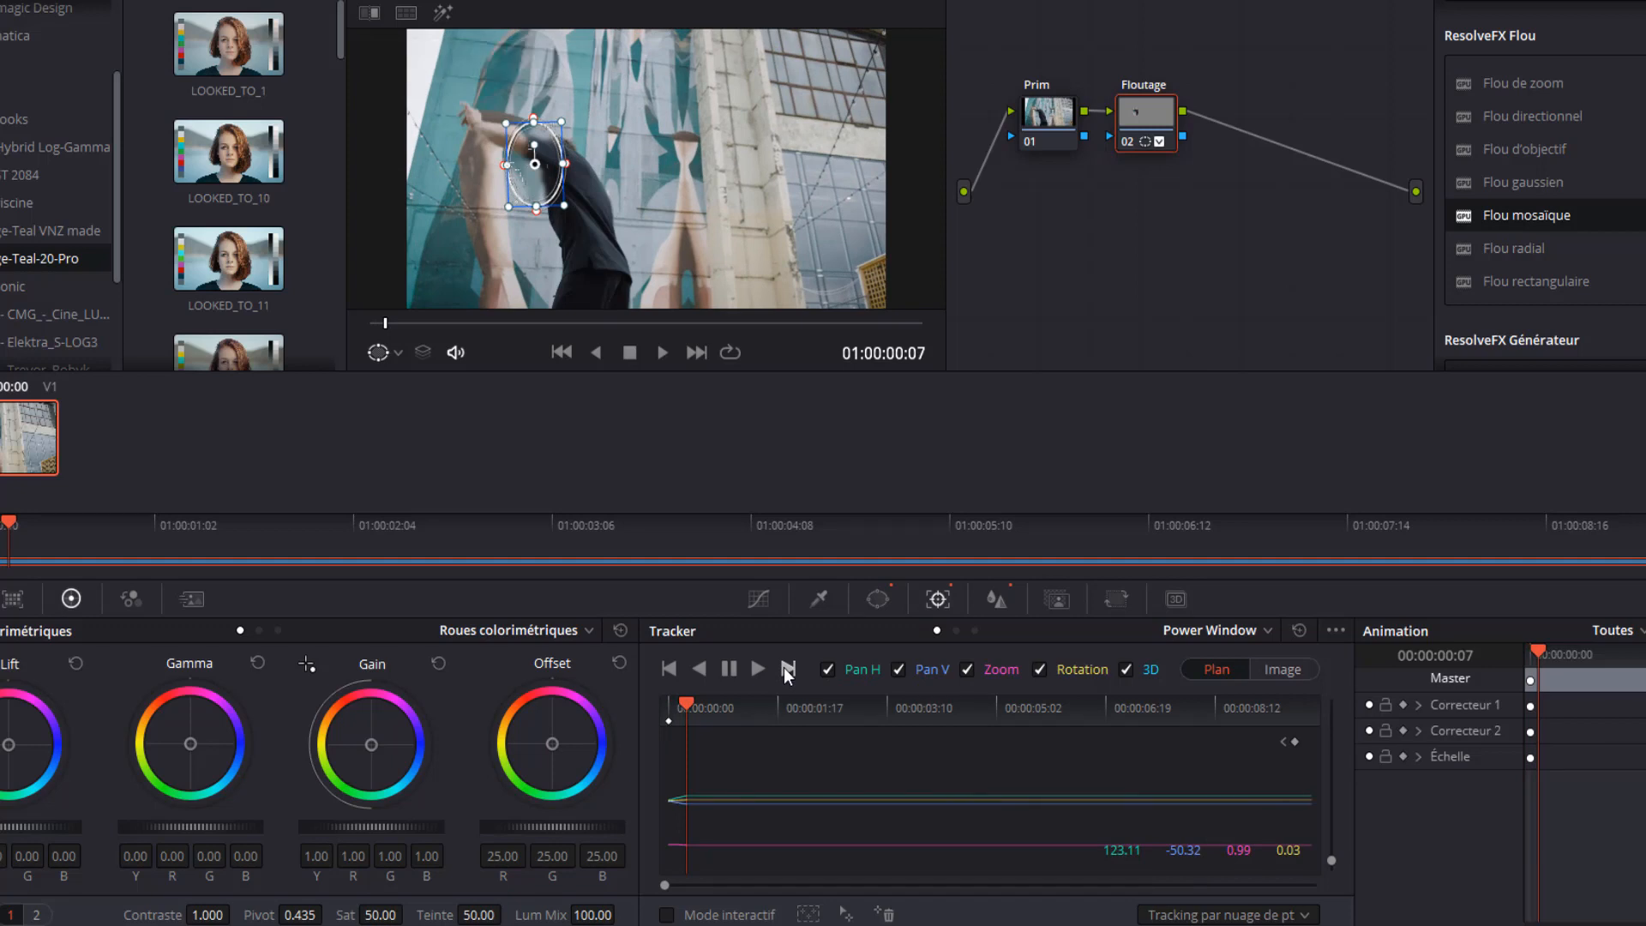
pyautogui.click(788, 671)
pyautogui.click(788, 673)
pyautogui.click(788, 673)
pyautogui.click(788, 673)
pyautogui.click(788, 673)
pyautogui.click(788, 673)
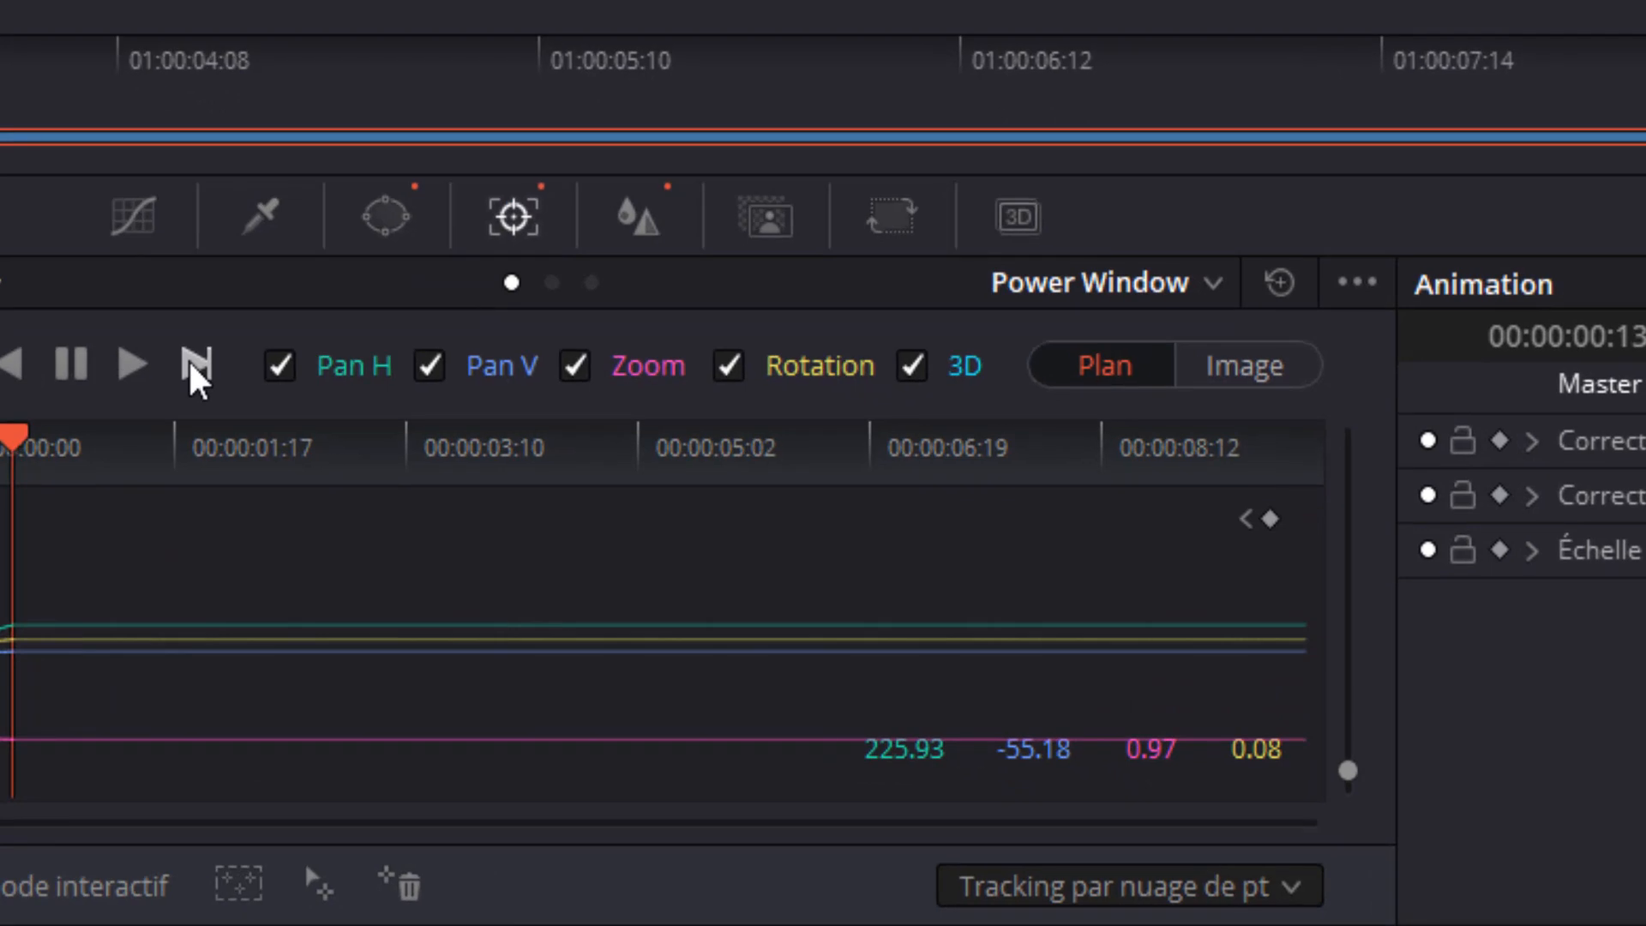
pyautogui.click(1228, 372)
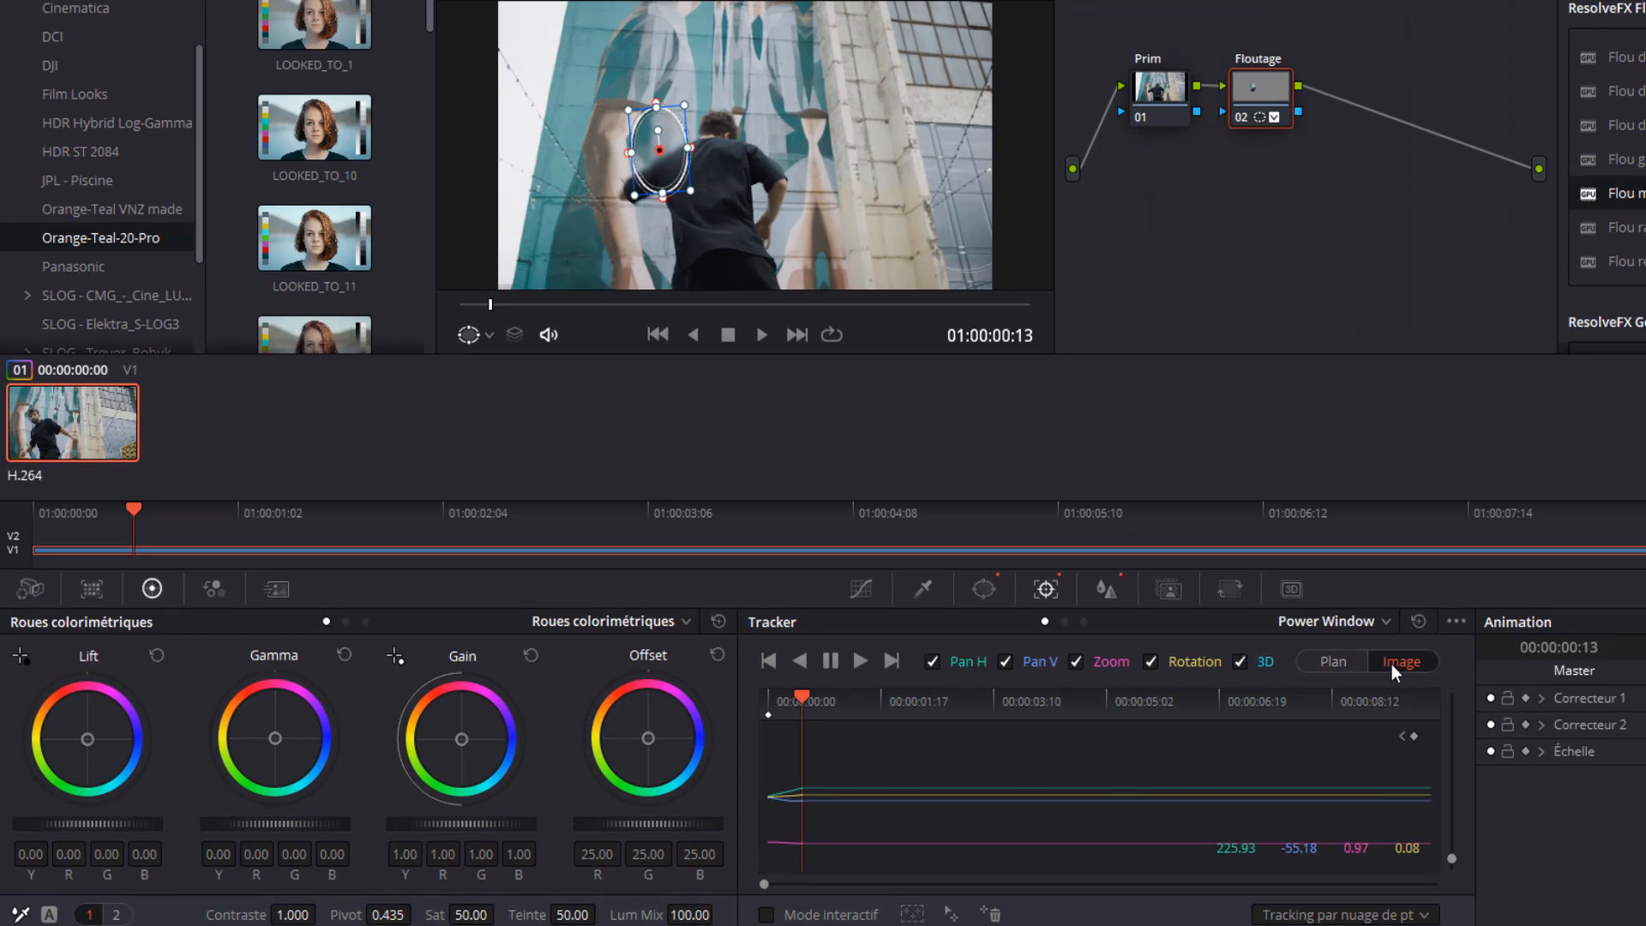
pyautogui.click(1346, 664)
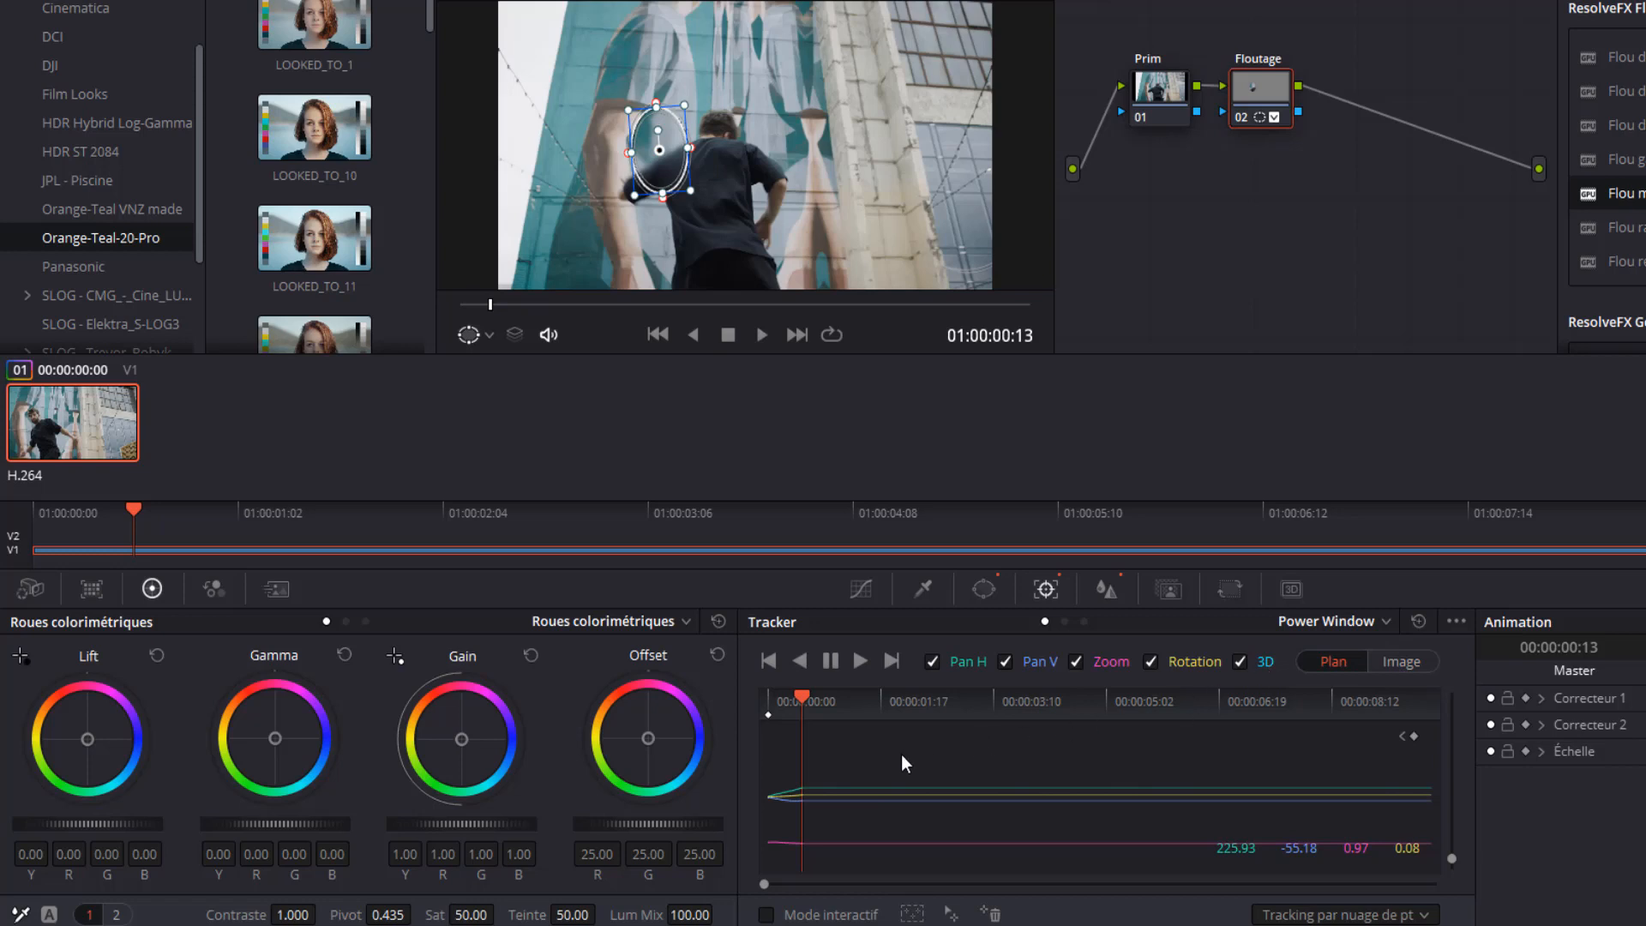
pyautogui.click(1401, 663)
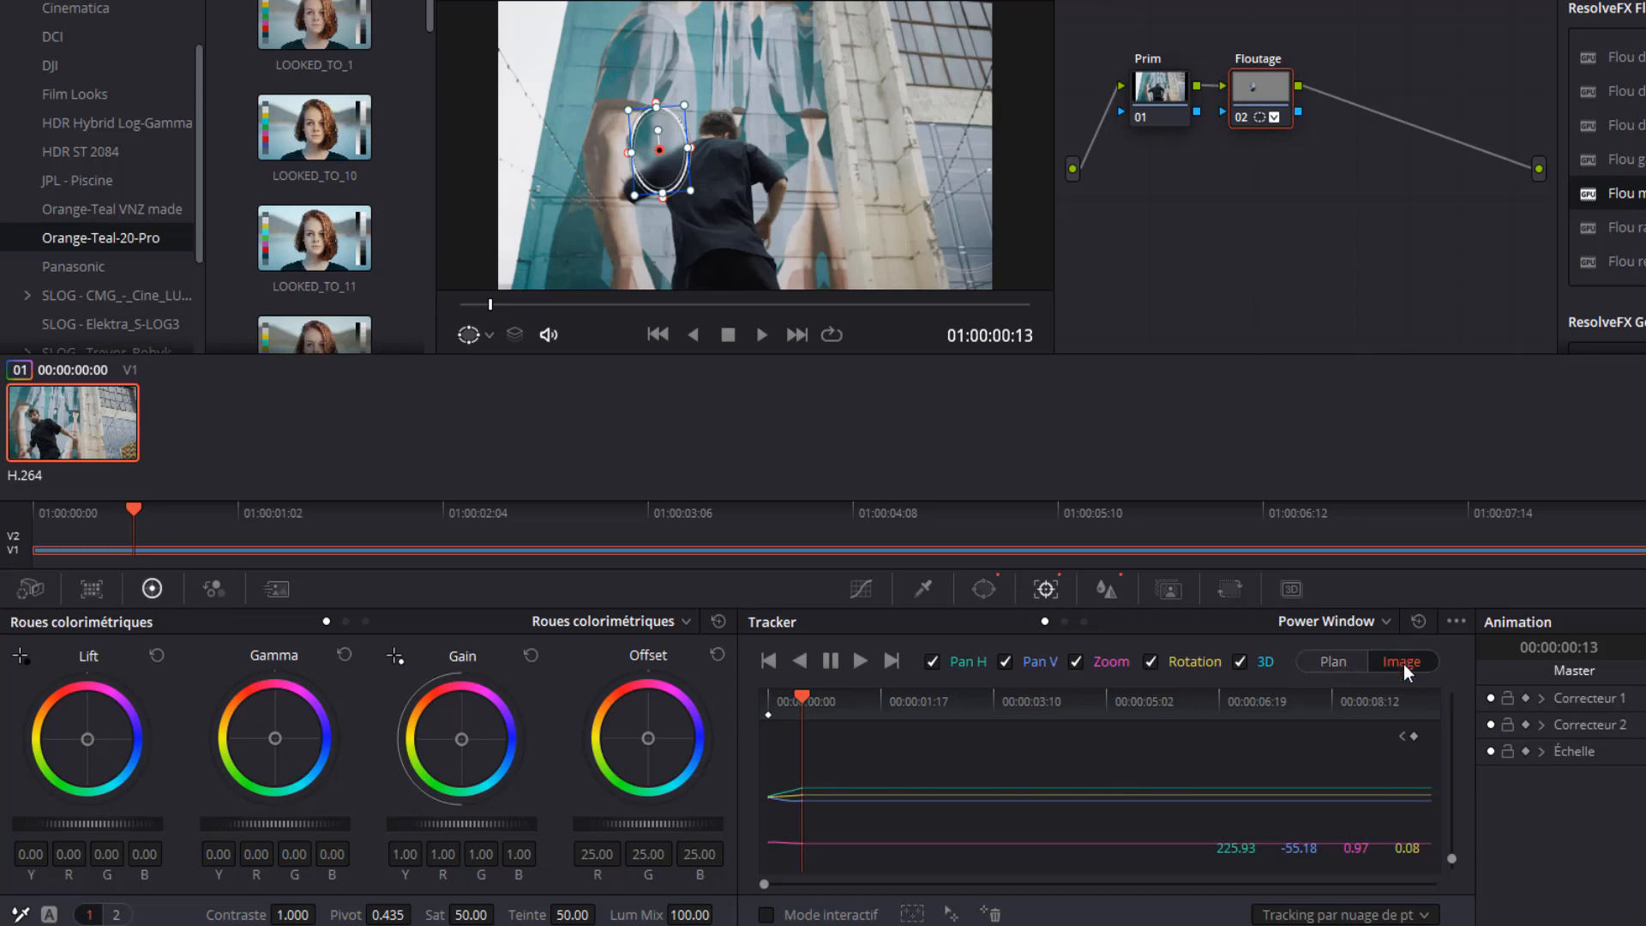
pyautogui.click(1345, 657)
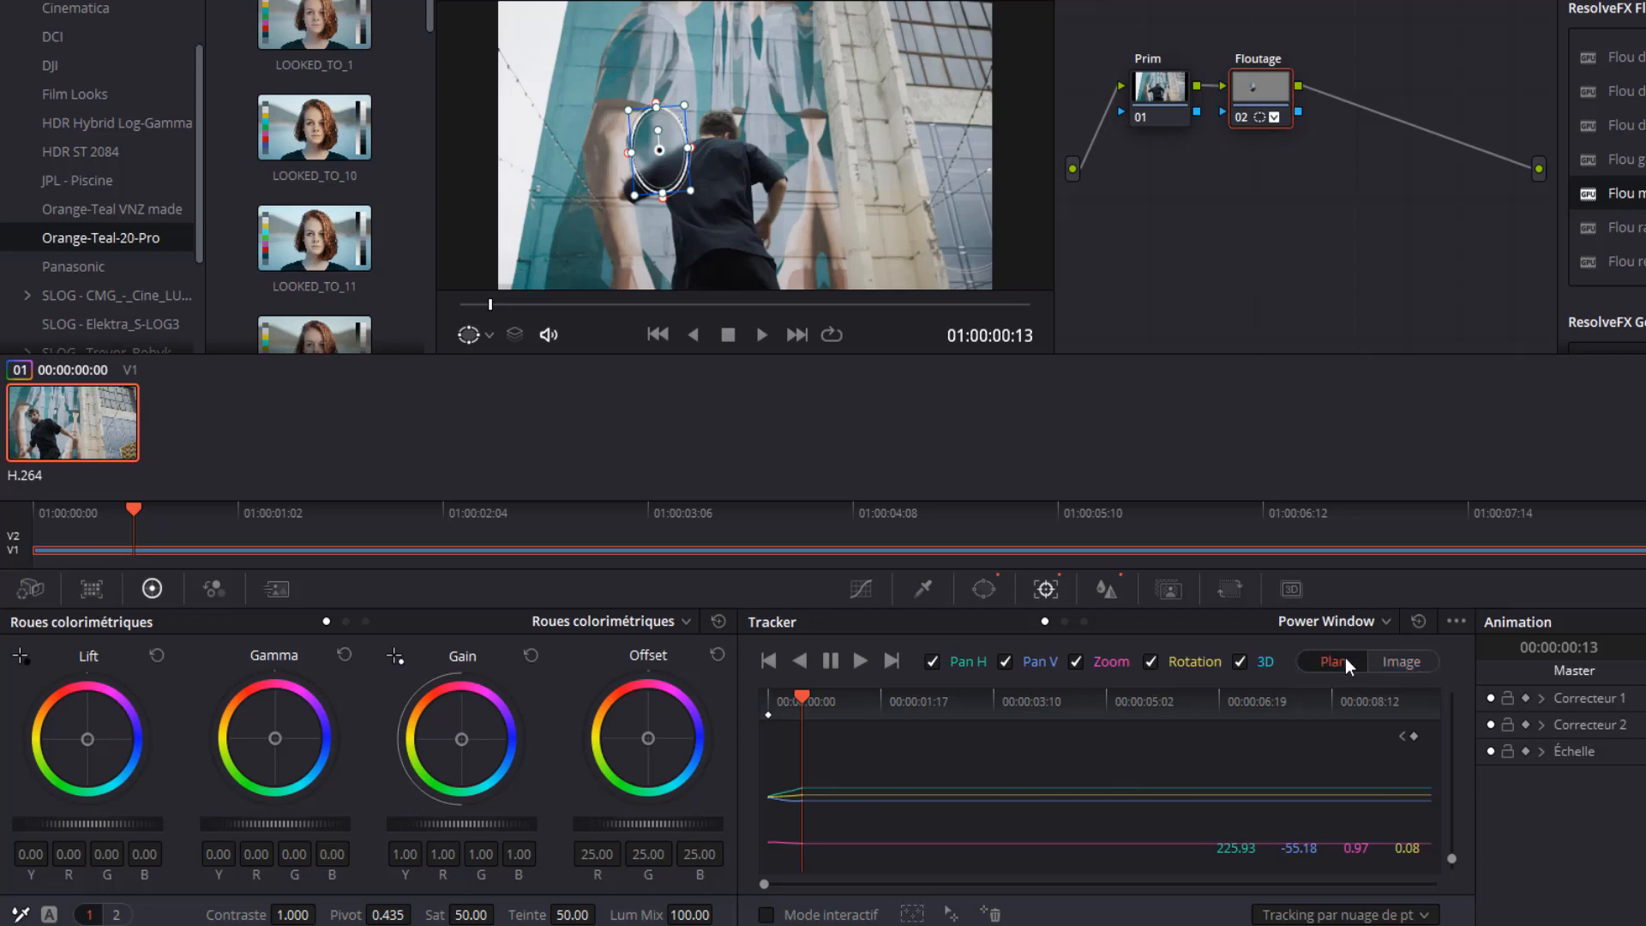
# - Switch the Tracker to Image mode and add a tracking keyframe at 00:00:00:07, just before the window drifts off the head
pyautogui.click(1406, 662)
pyautogui.press('Right')
pyautogui.press('Right')
pyautogui.press('Right')
pyautogui.press('Right')
pyautogui.press('Left')
pyautogui.press('Left')
pyautogui.press('Left')
pyautogui.press('Left')
pyautogui.press('Left')
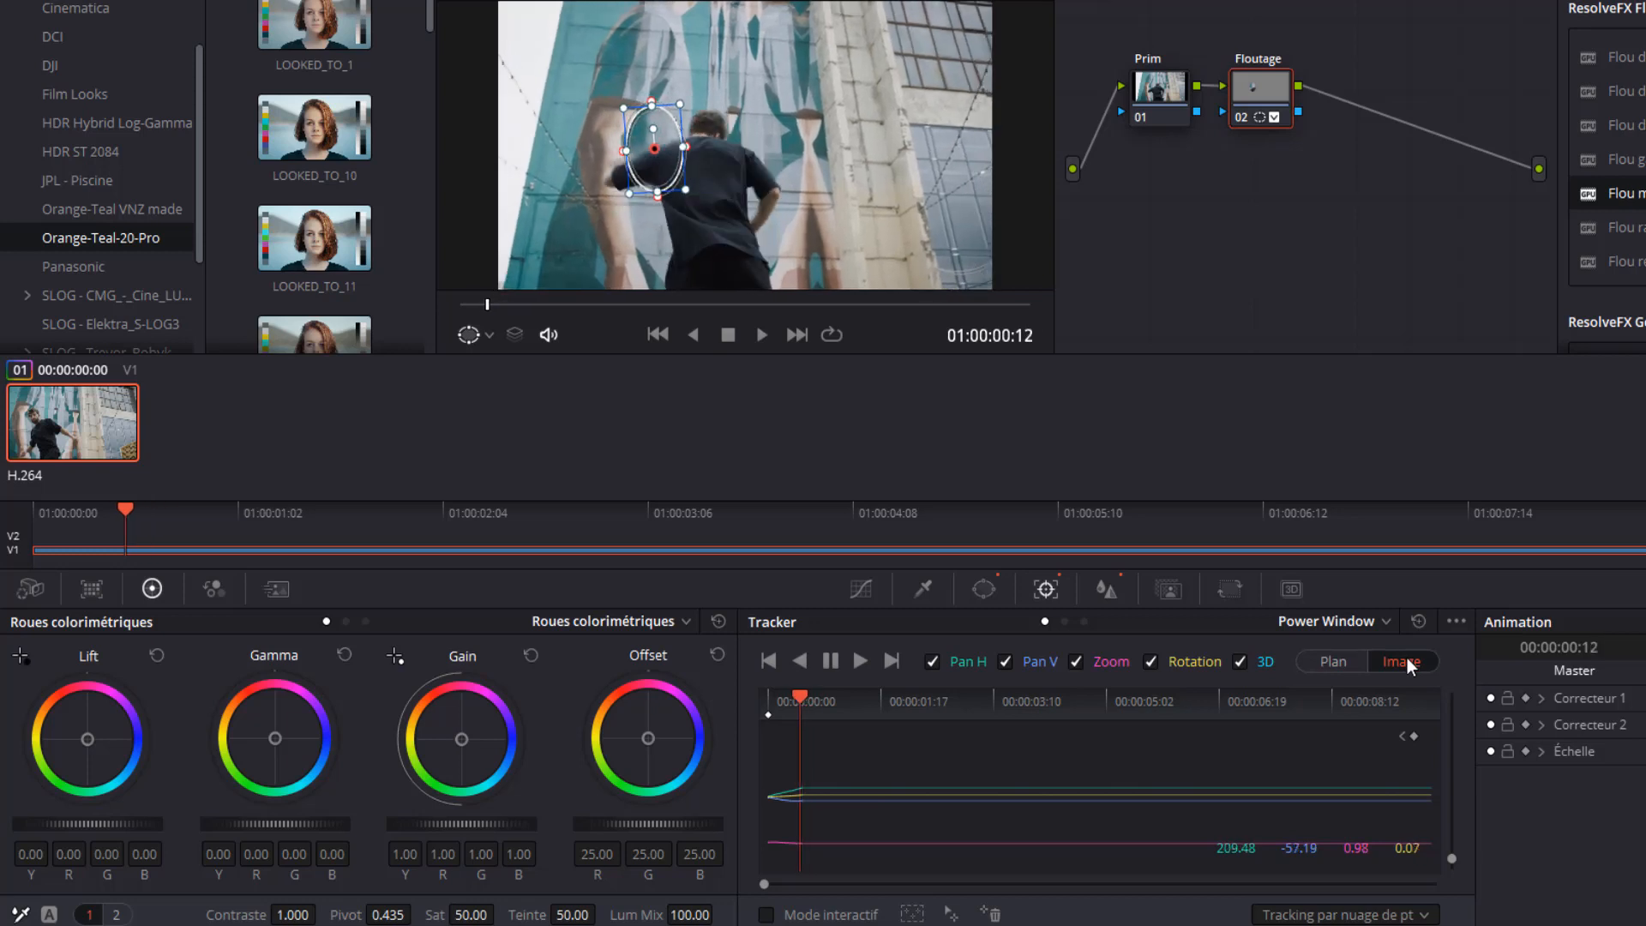
pyautogui.press('Left')
pyautogui.press('Left')
pyautogui.press('Left')
pyautogui.press('Left')
pyautogui.press('Left')
pyautogui.press('Left')
pyautogui.press('Left')
pyautogui.press('Left')
pyautogui.press('Left')
pyautogui.press('Right')
pyautogui.press('Right')
pyautogui.press('Right')
pyautogui.press('Right')
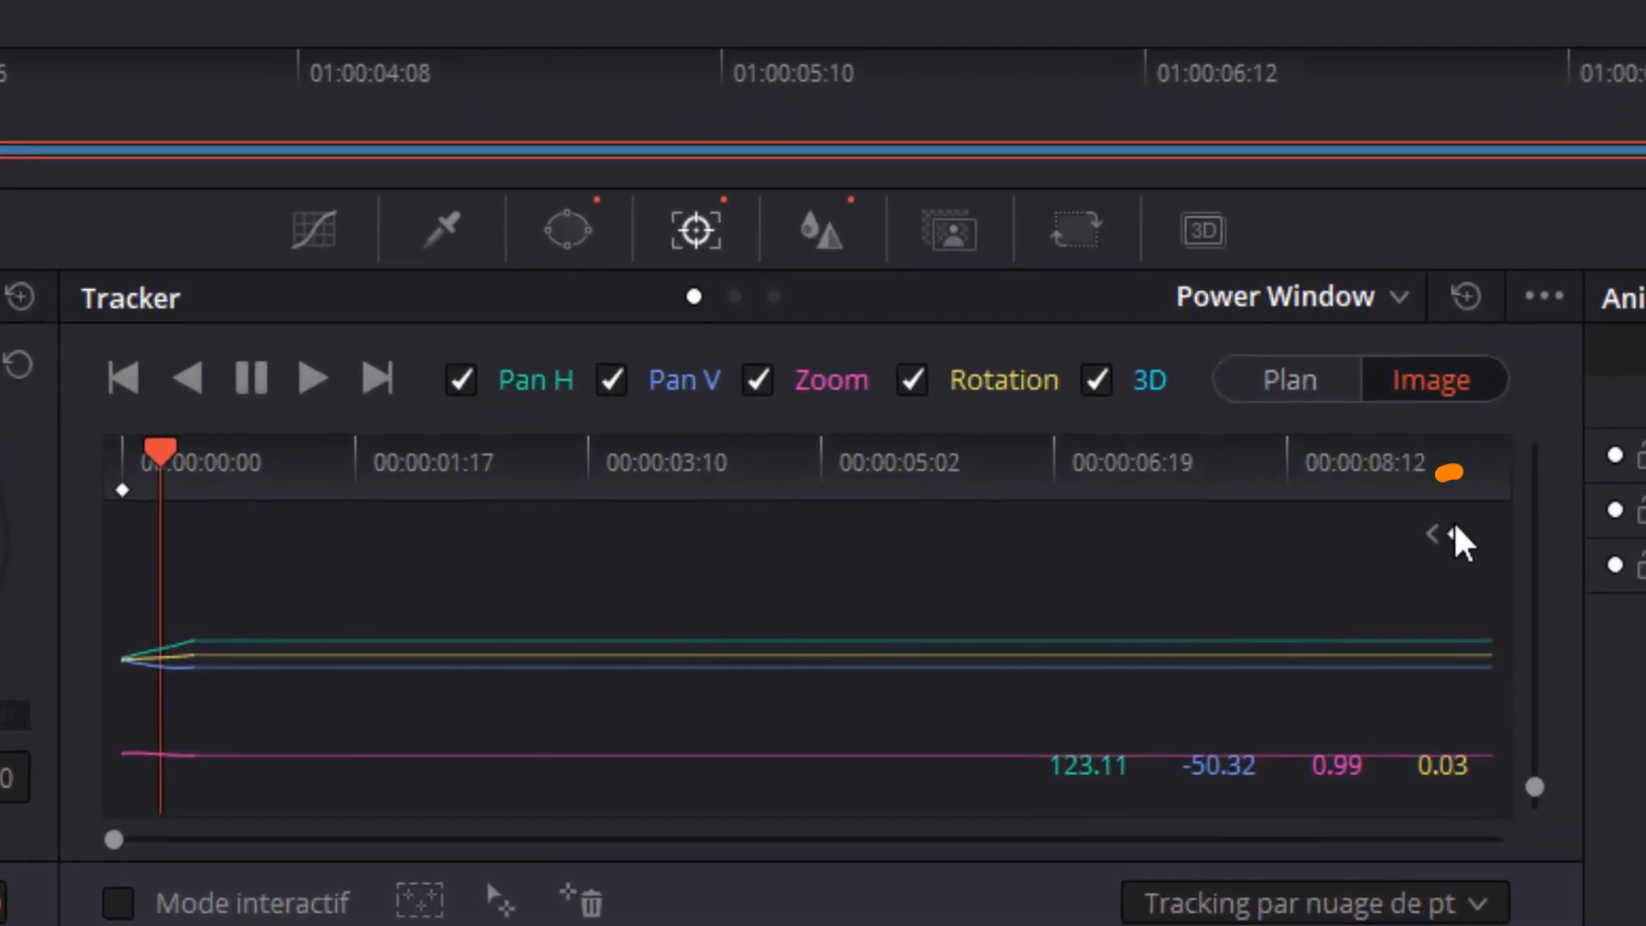
pyautogui.click(1456, 534)
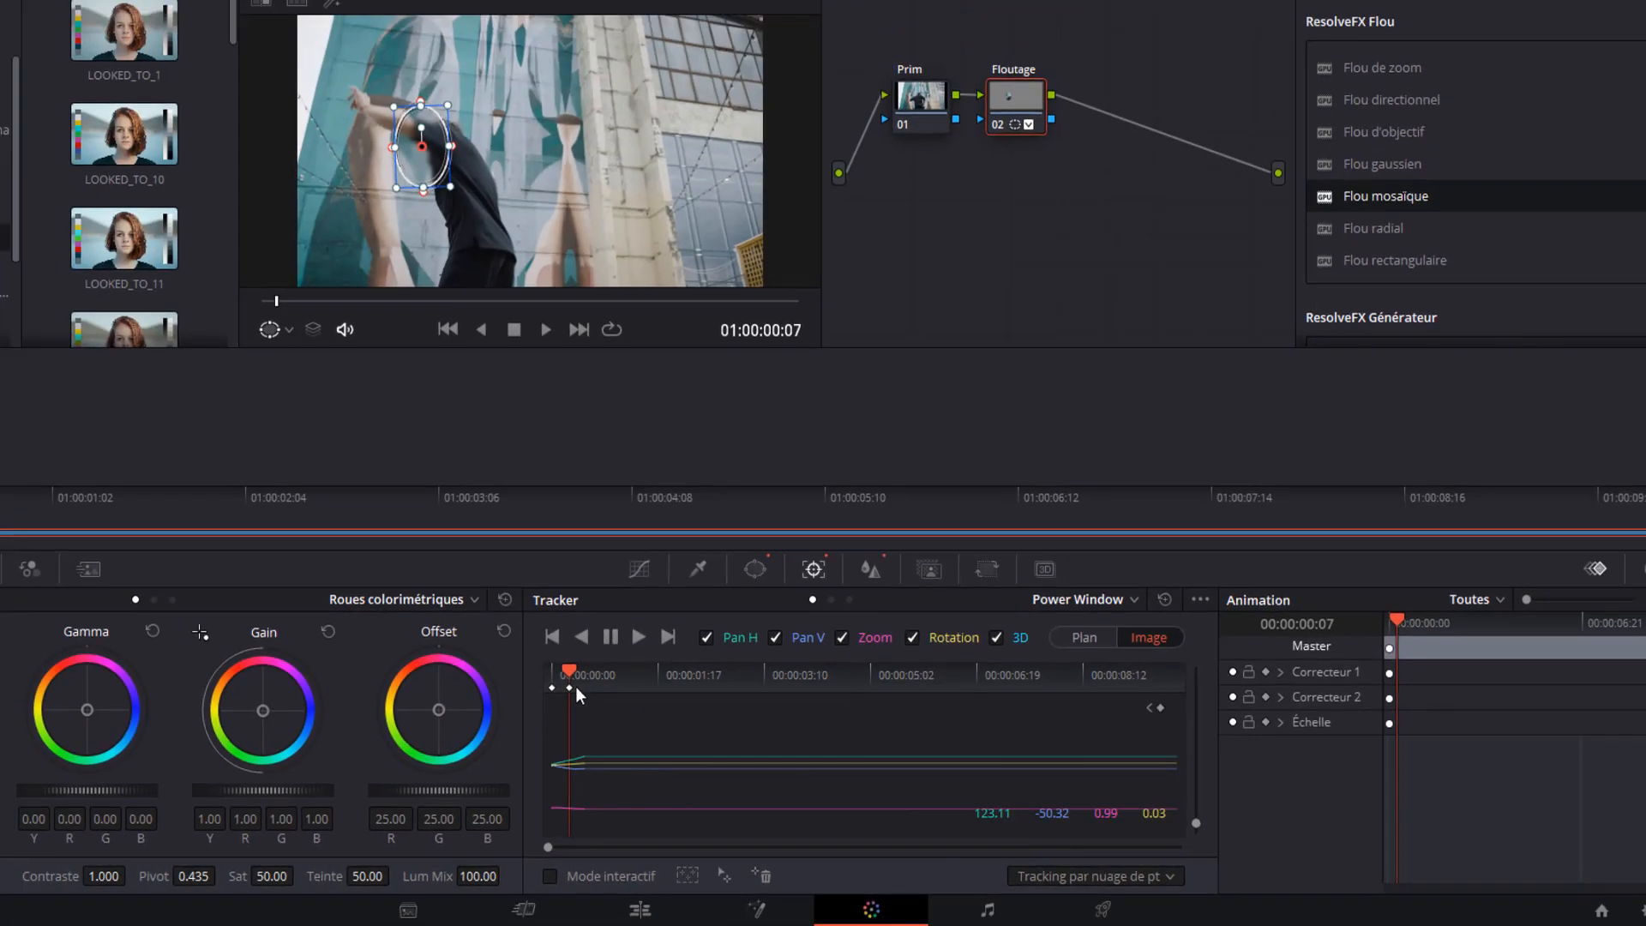
# - Recentre the Power Window on the man's head at frames 00:00:00:08 and 00:00:00:14
pyautogui.press('Right')
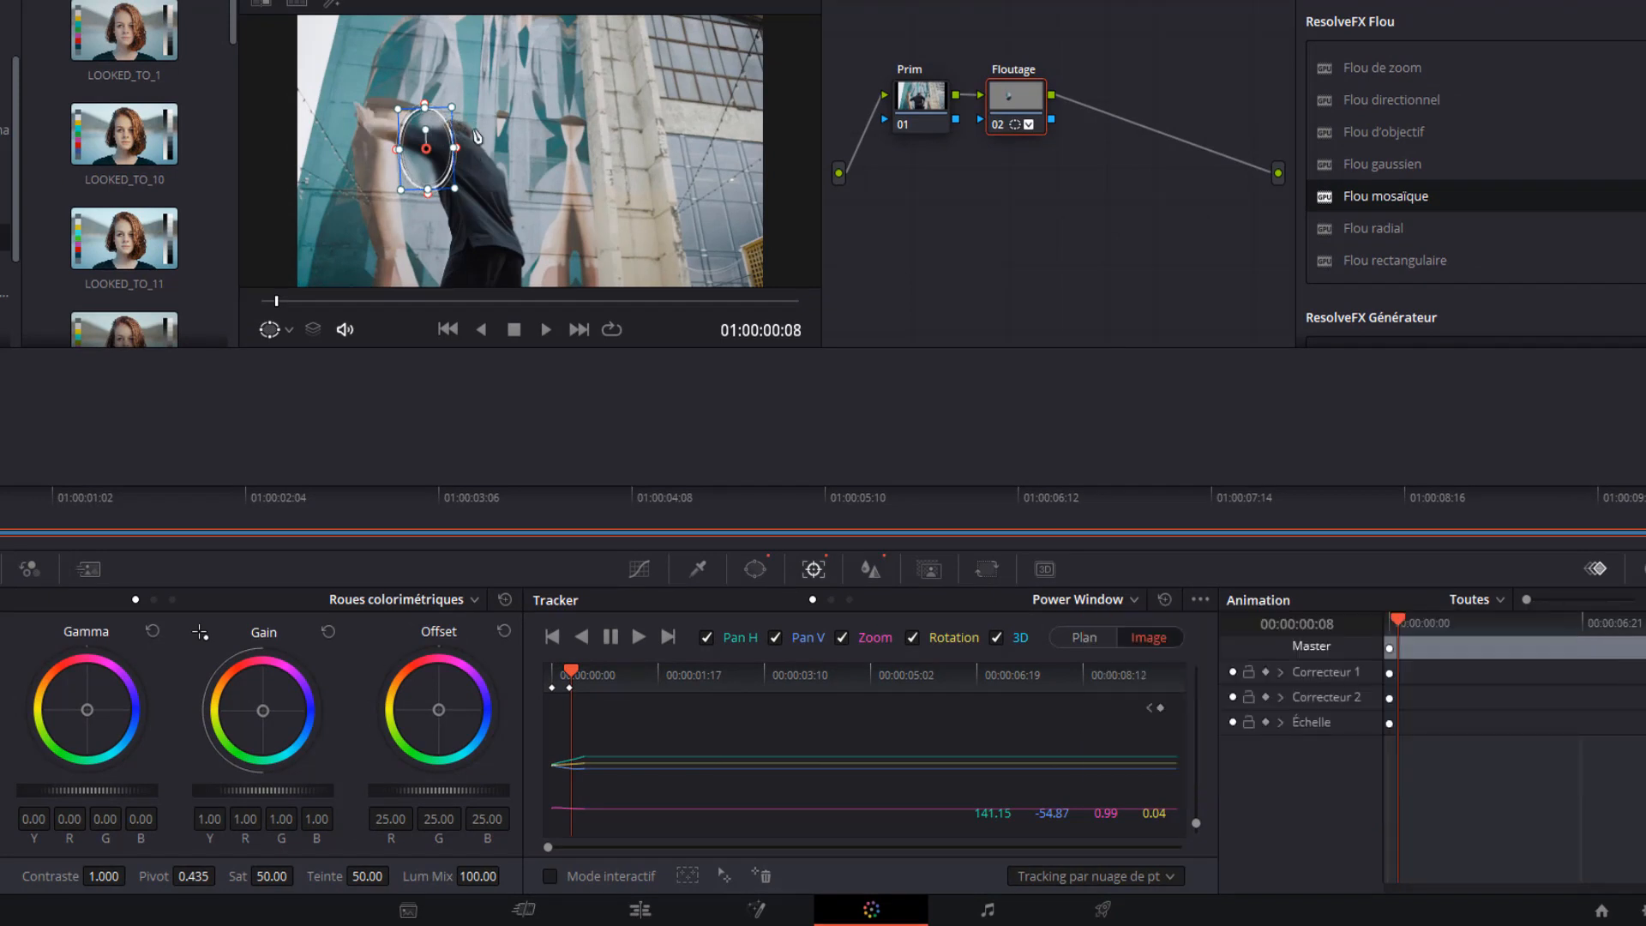
pyautogui.moveTo(436, 170); pyautogui.dragTo(463, 160)
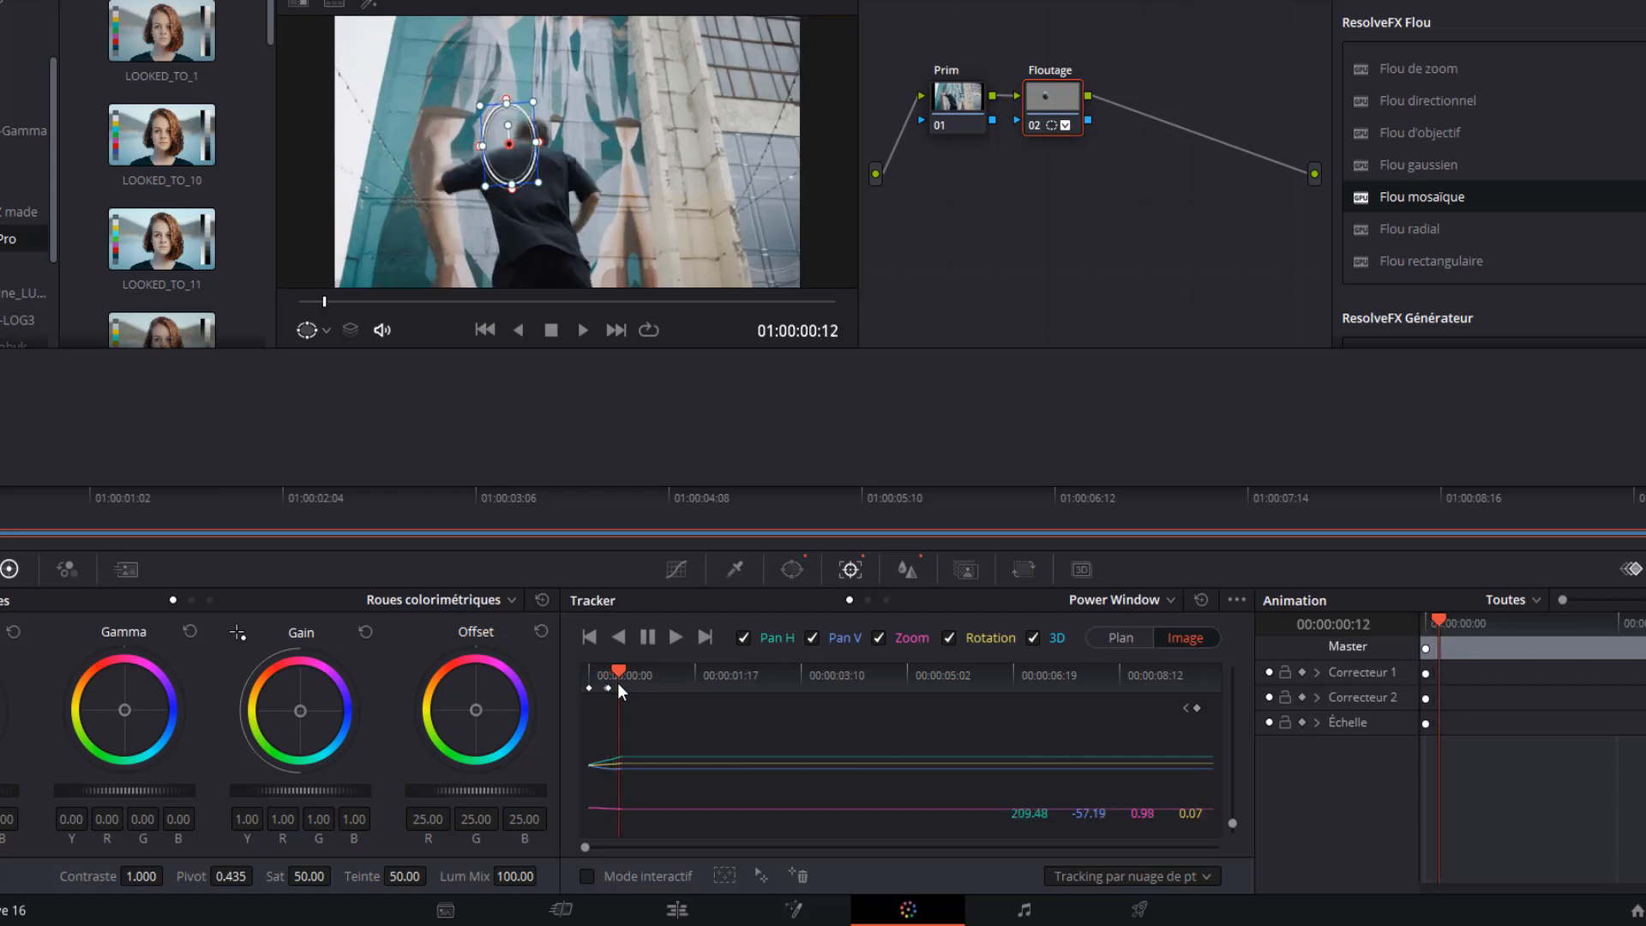
pyautogui.press('Right')
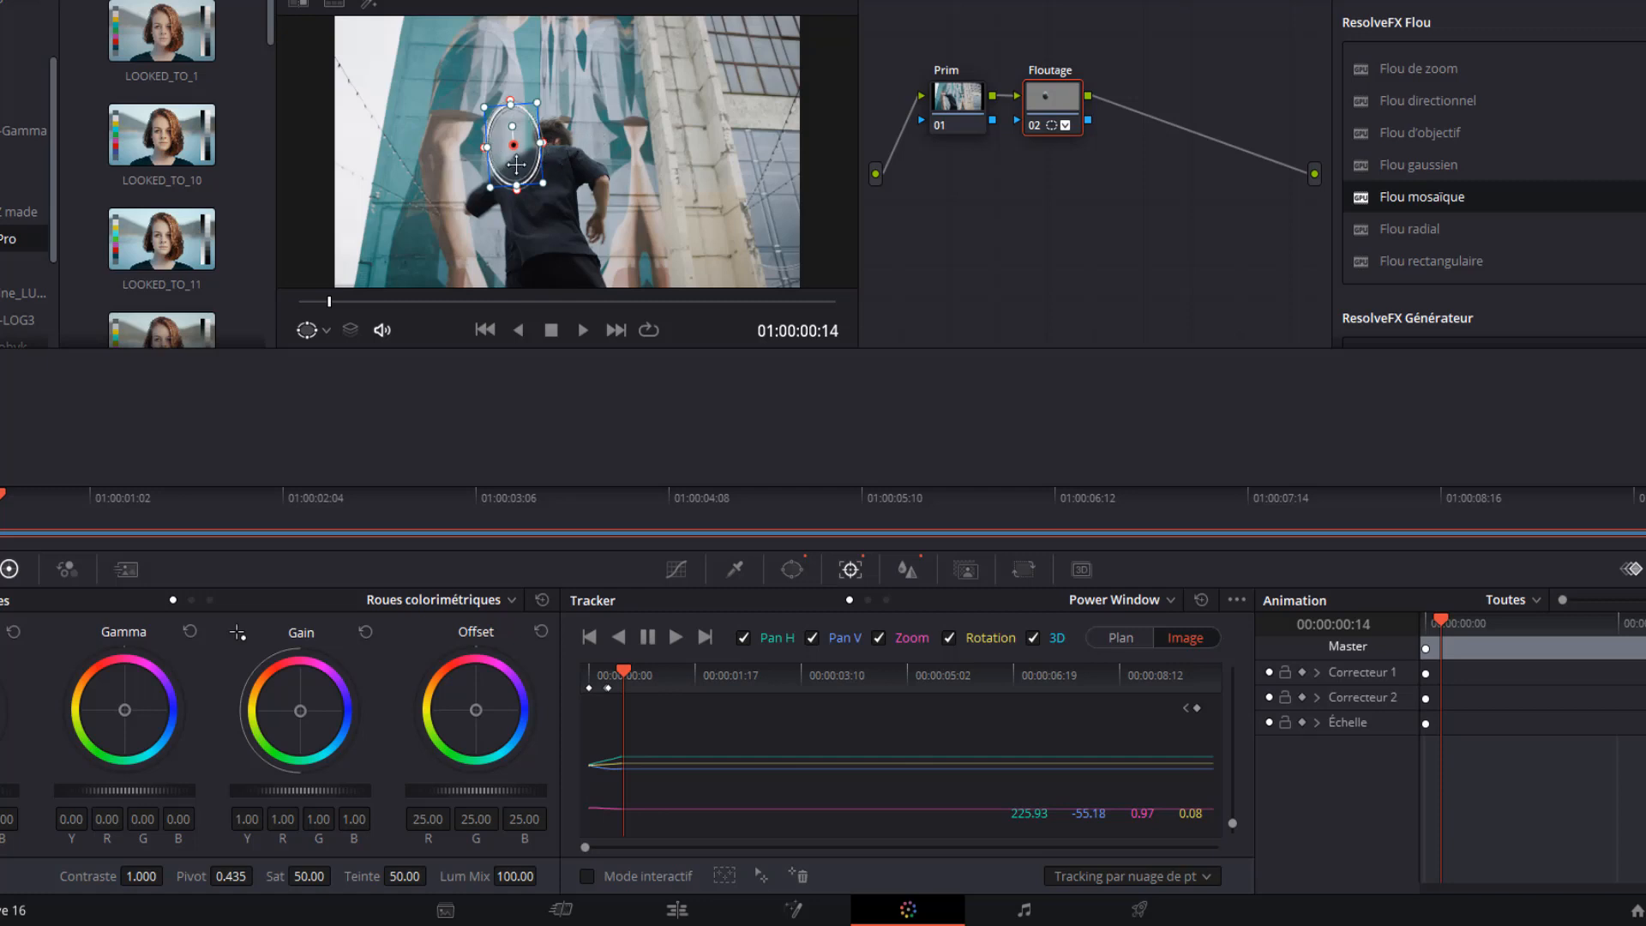
pyautogui.moveTo(517, 164); pyautogui.dragTo(553, 158)
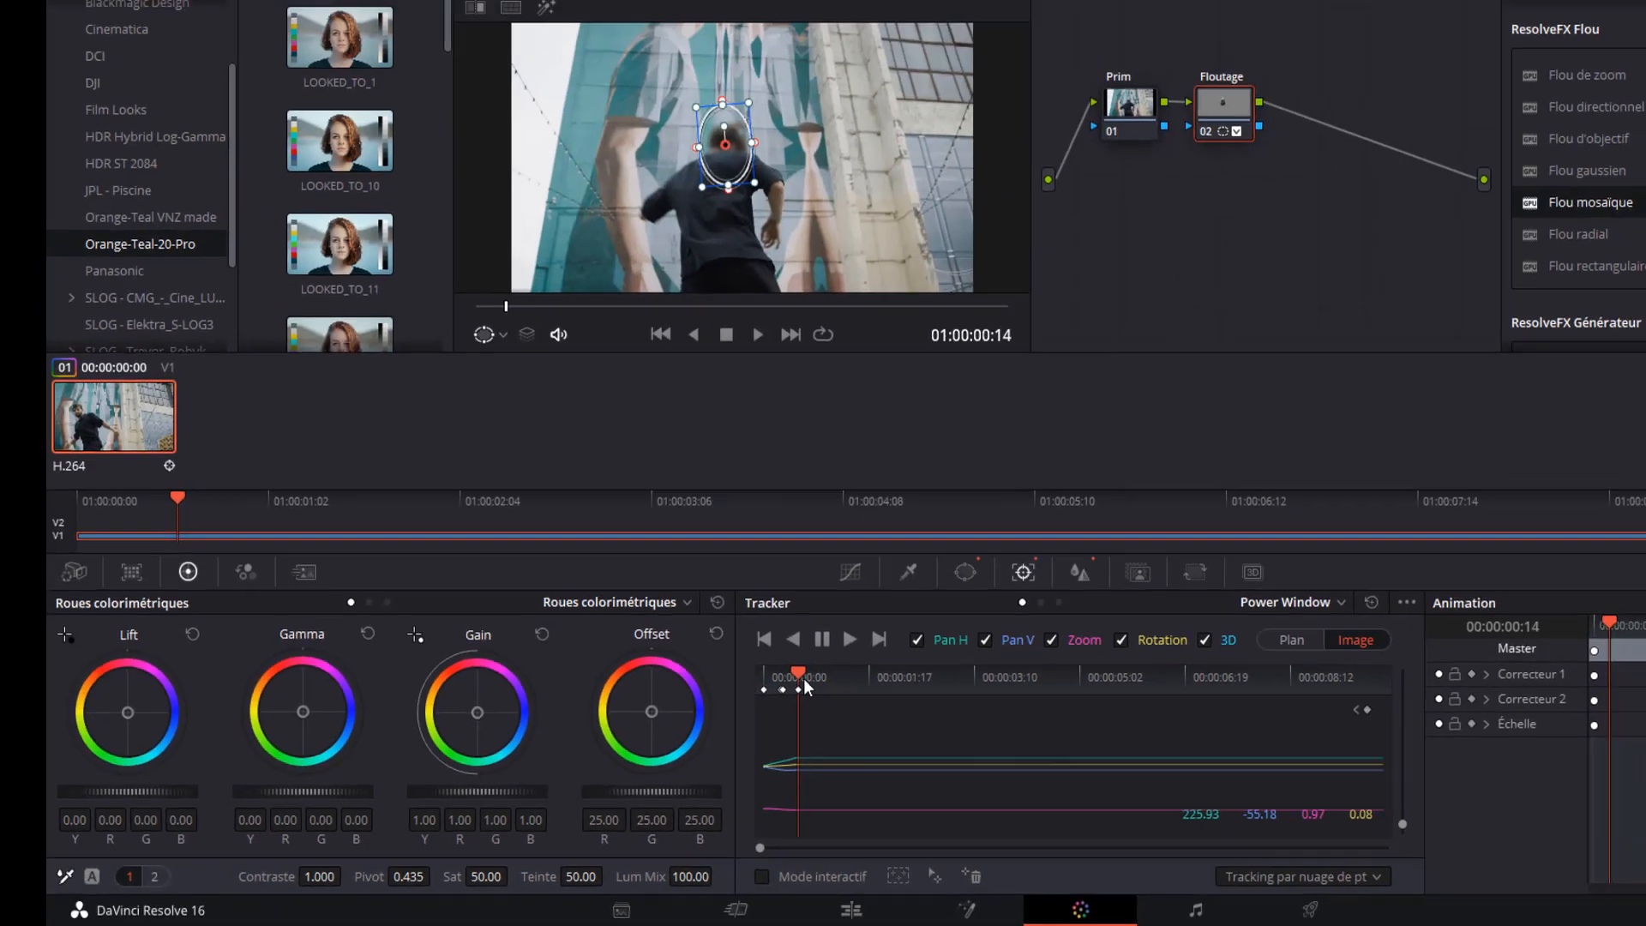
# - Realign the Power Window with the man's head at frames 00:00:00:19 and 00:00:00:24
pyautogui.press('space')
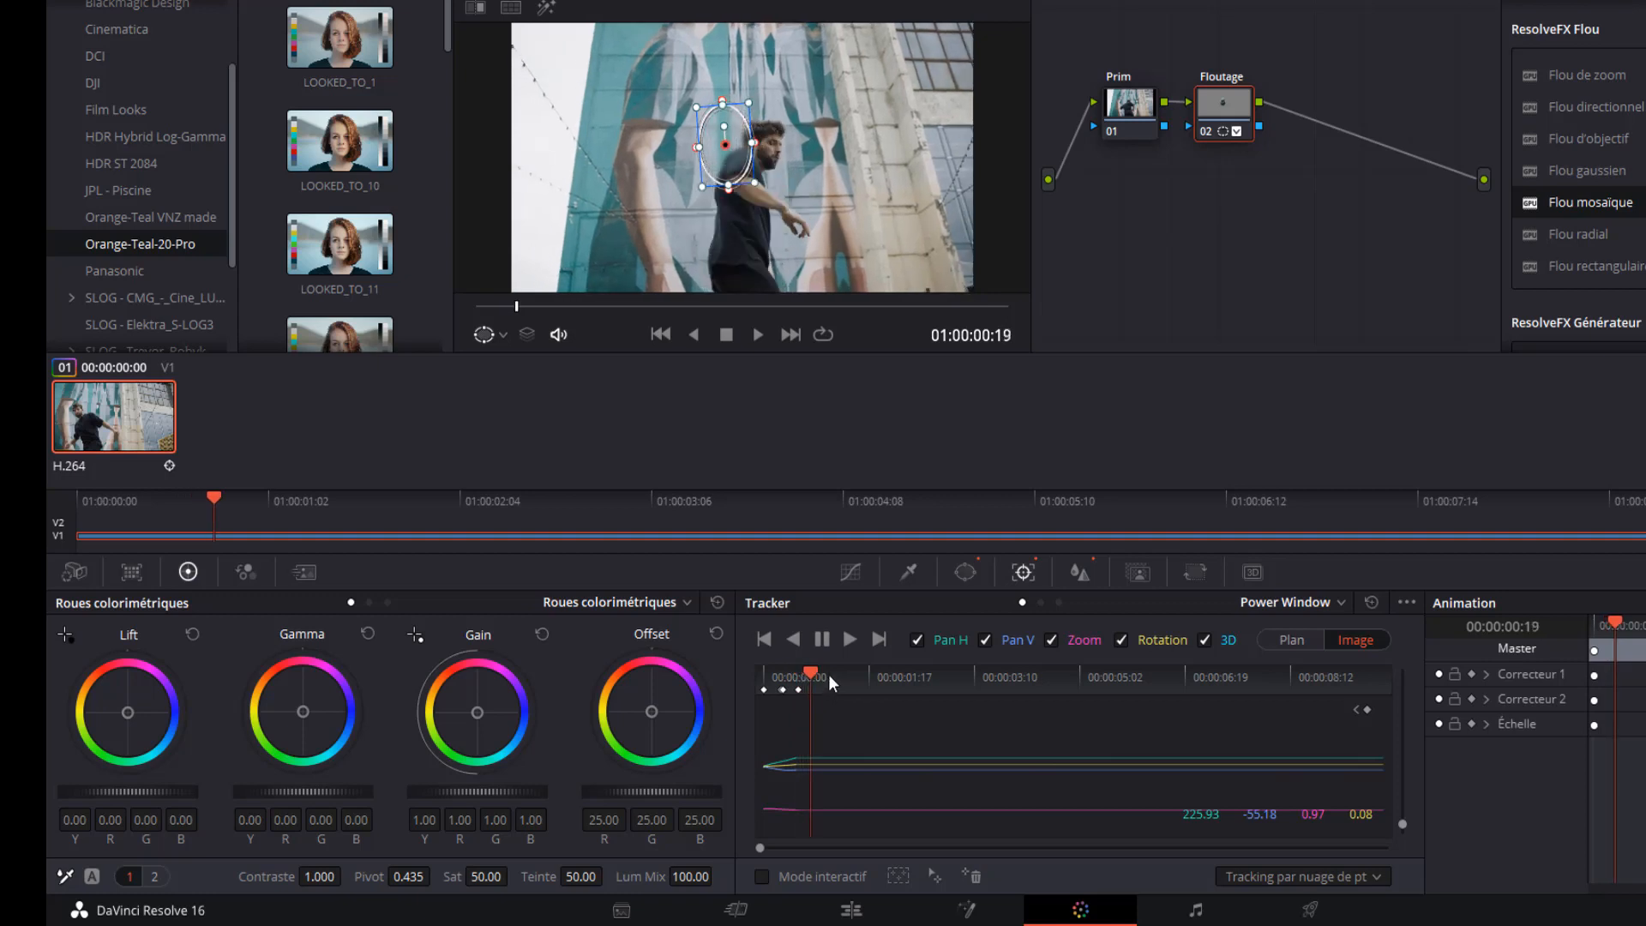
pyautogui.moveTo(733, 164); pyautogui.dragTo(773, 162)
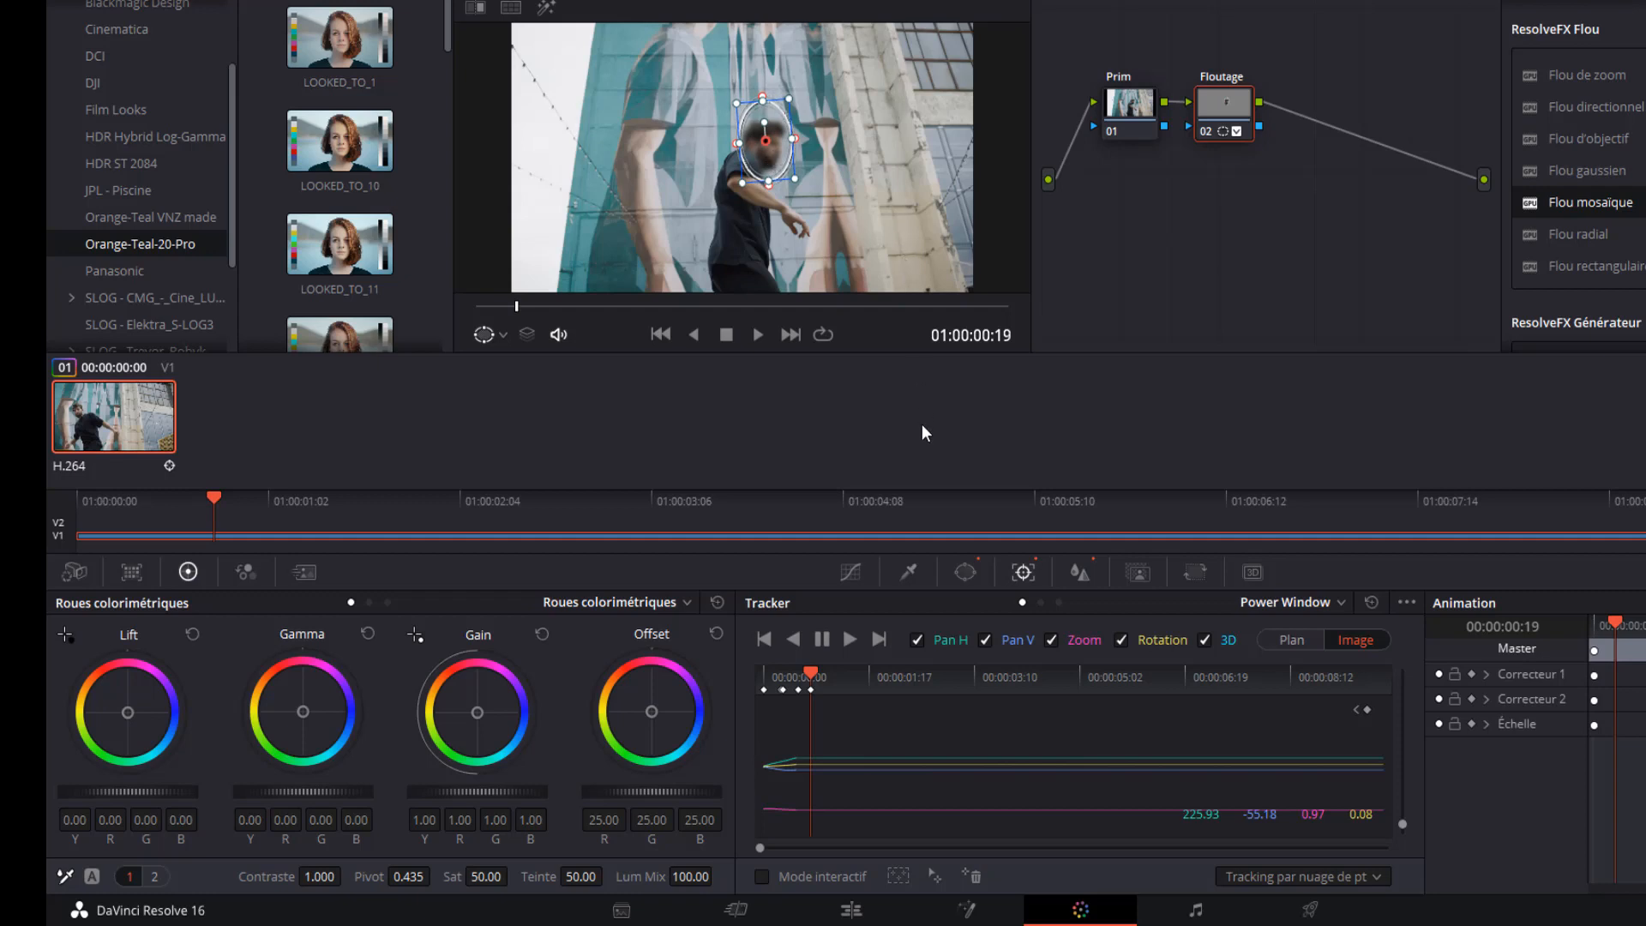
pyautogui.press('Right')
pyautogui.press('Right')
pyautogui.press('Right')
pyautogui.press('Right')
pyautogui.press('Right')
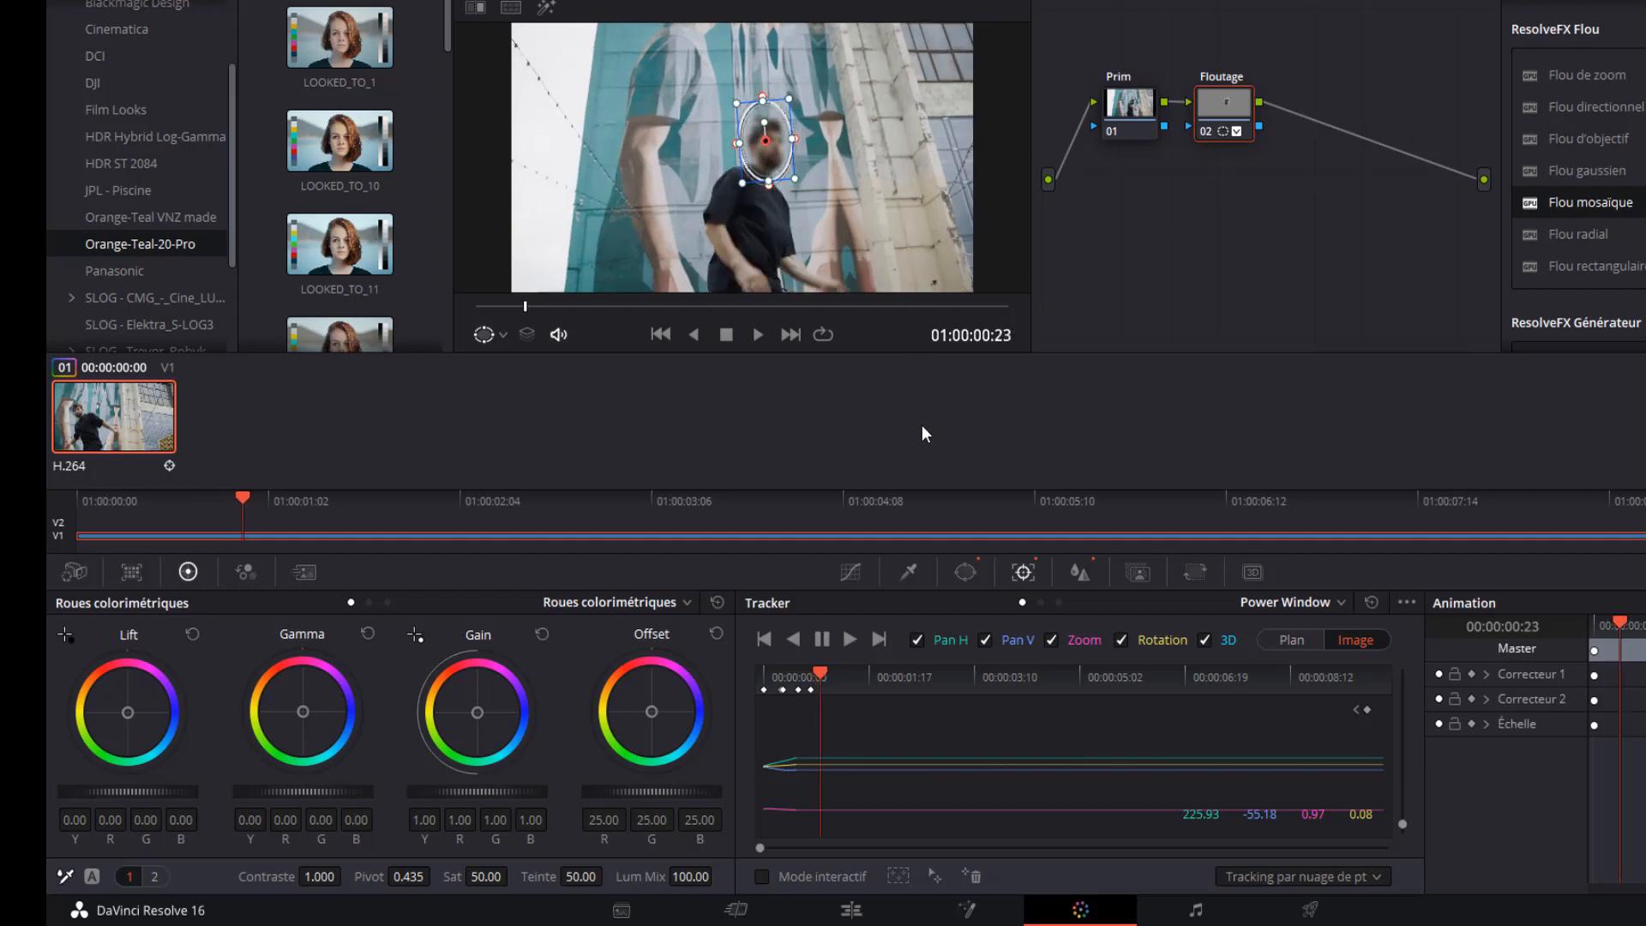
pyautogui.moveTo(765, 157); pyautogui.dragTo(765, 159)
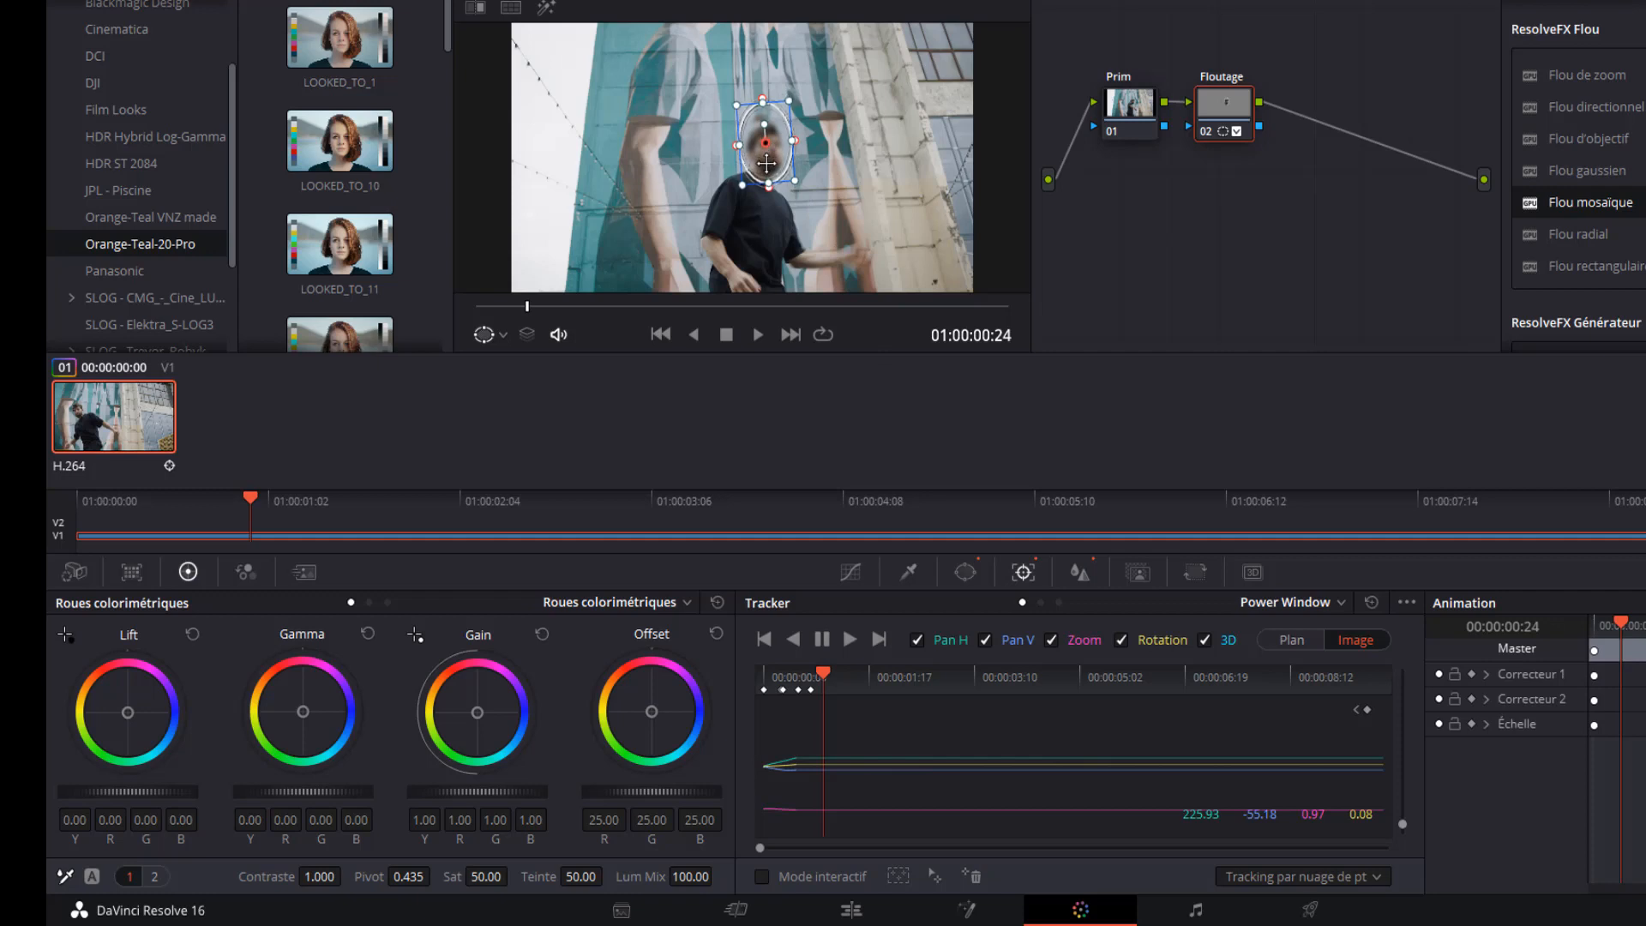
# - Return the Tracker to Plan mode and track the Power Window forward from 00:00:00:24
pyautogui.click(1294, 641)
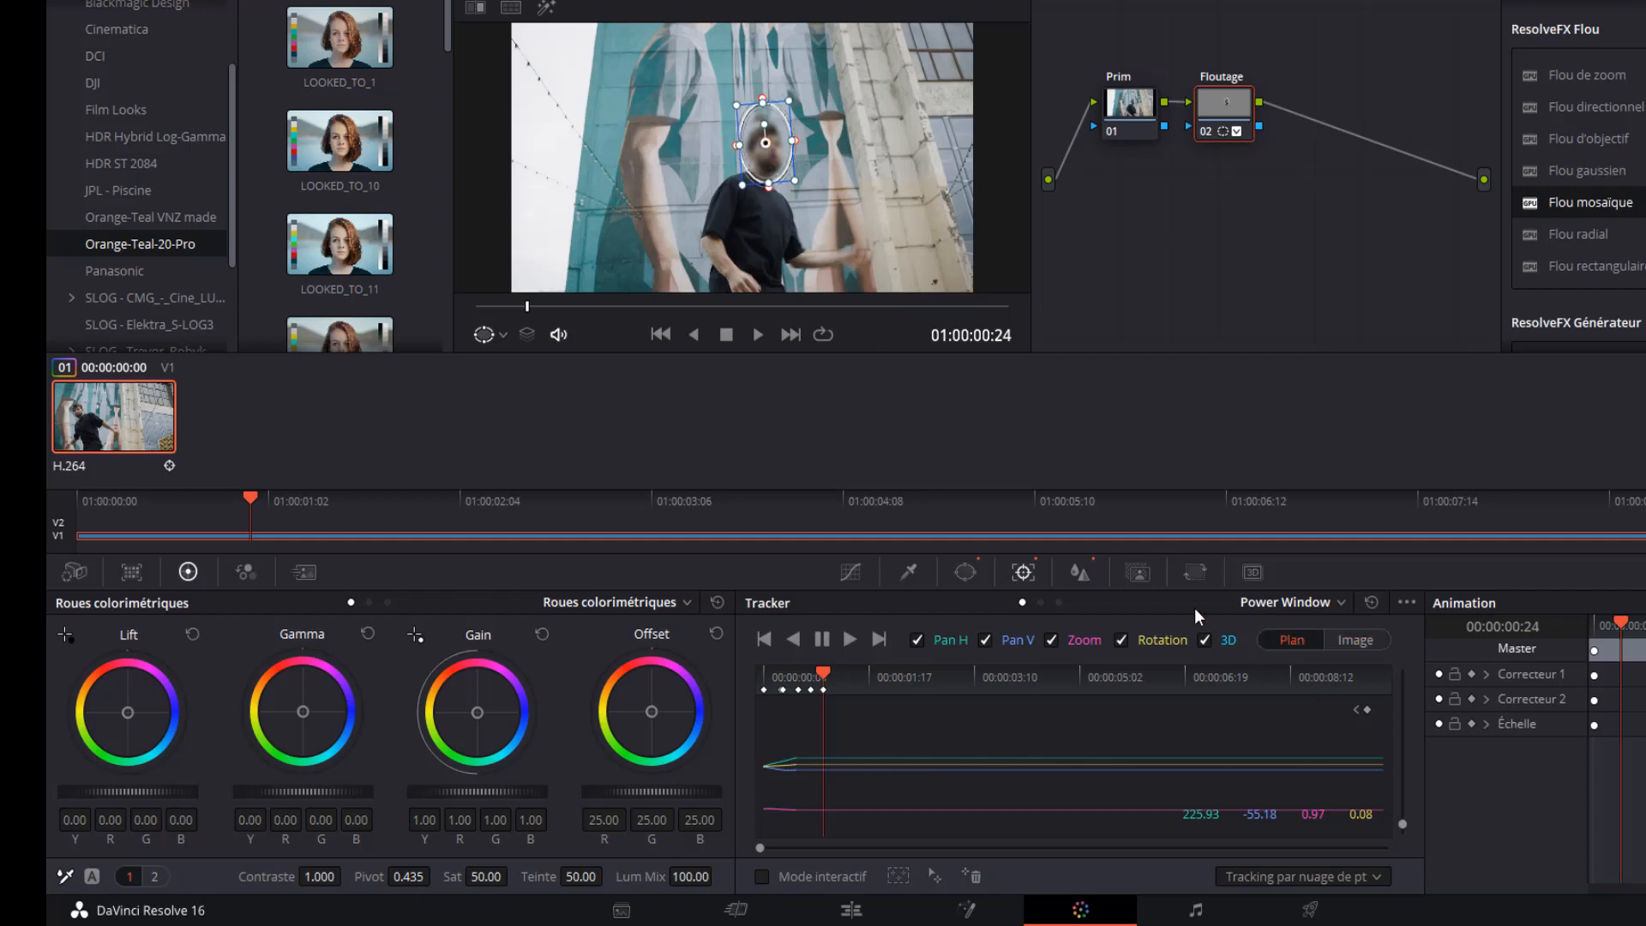
pyautogui.click(883, 639)
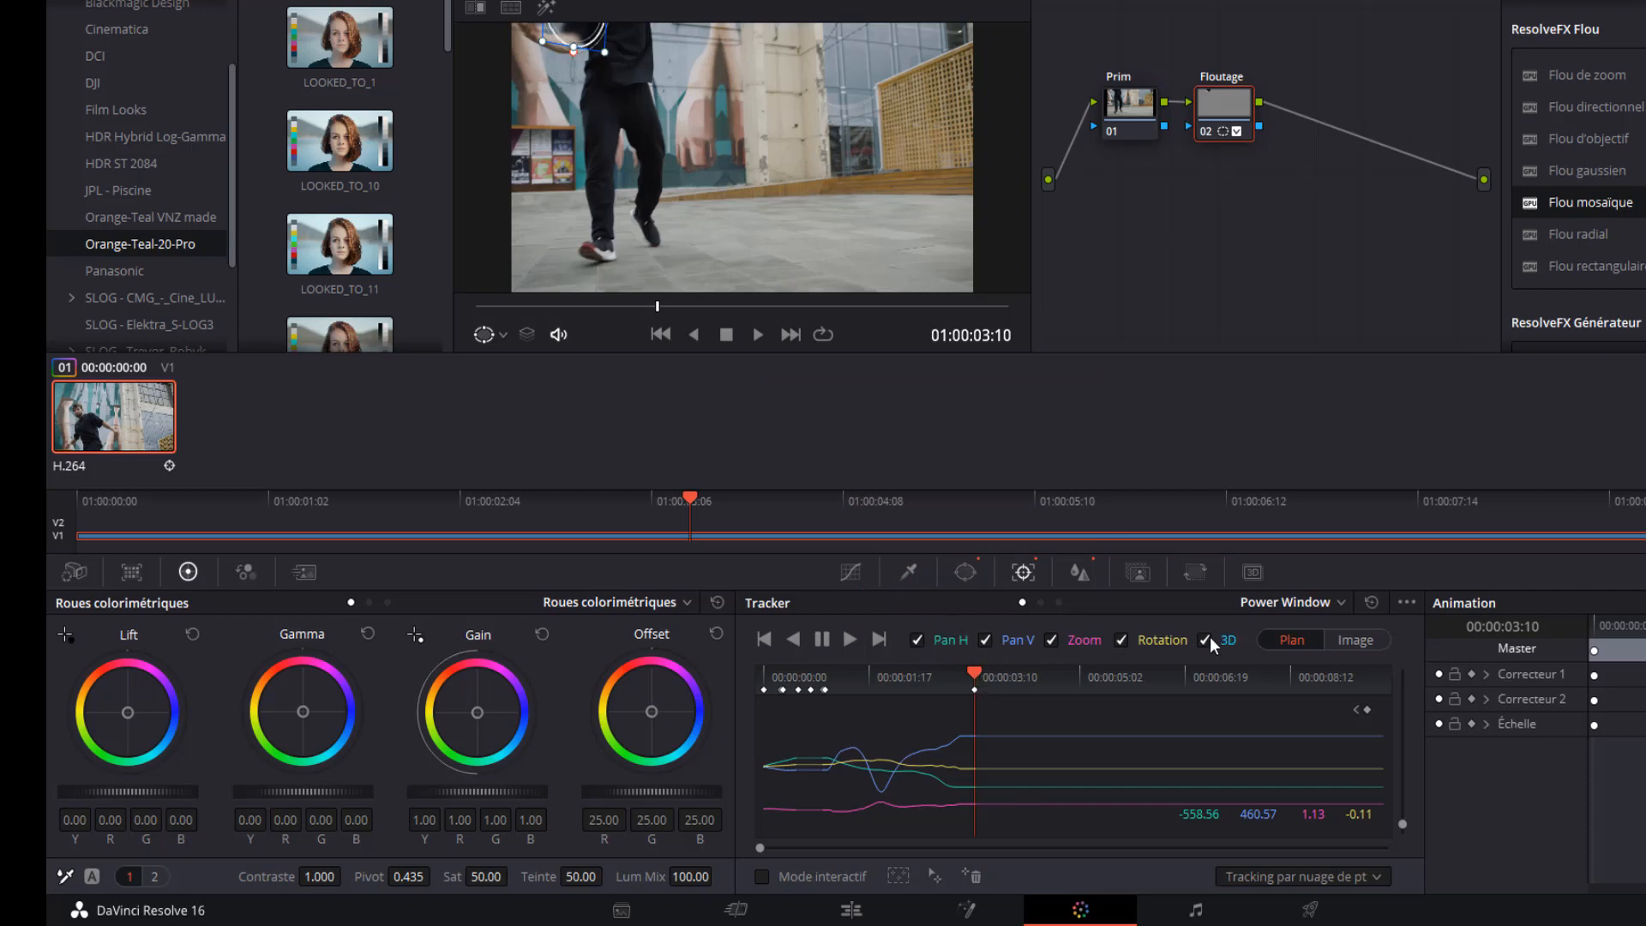
# - Exclude Rotation and 3D from the tracking, go back to the previous keyframe and track the window forward again
pyautogui.click(1120, 641)
pyautogui.moveTo(975, 673); pyautogui.dragTo(847, 691)
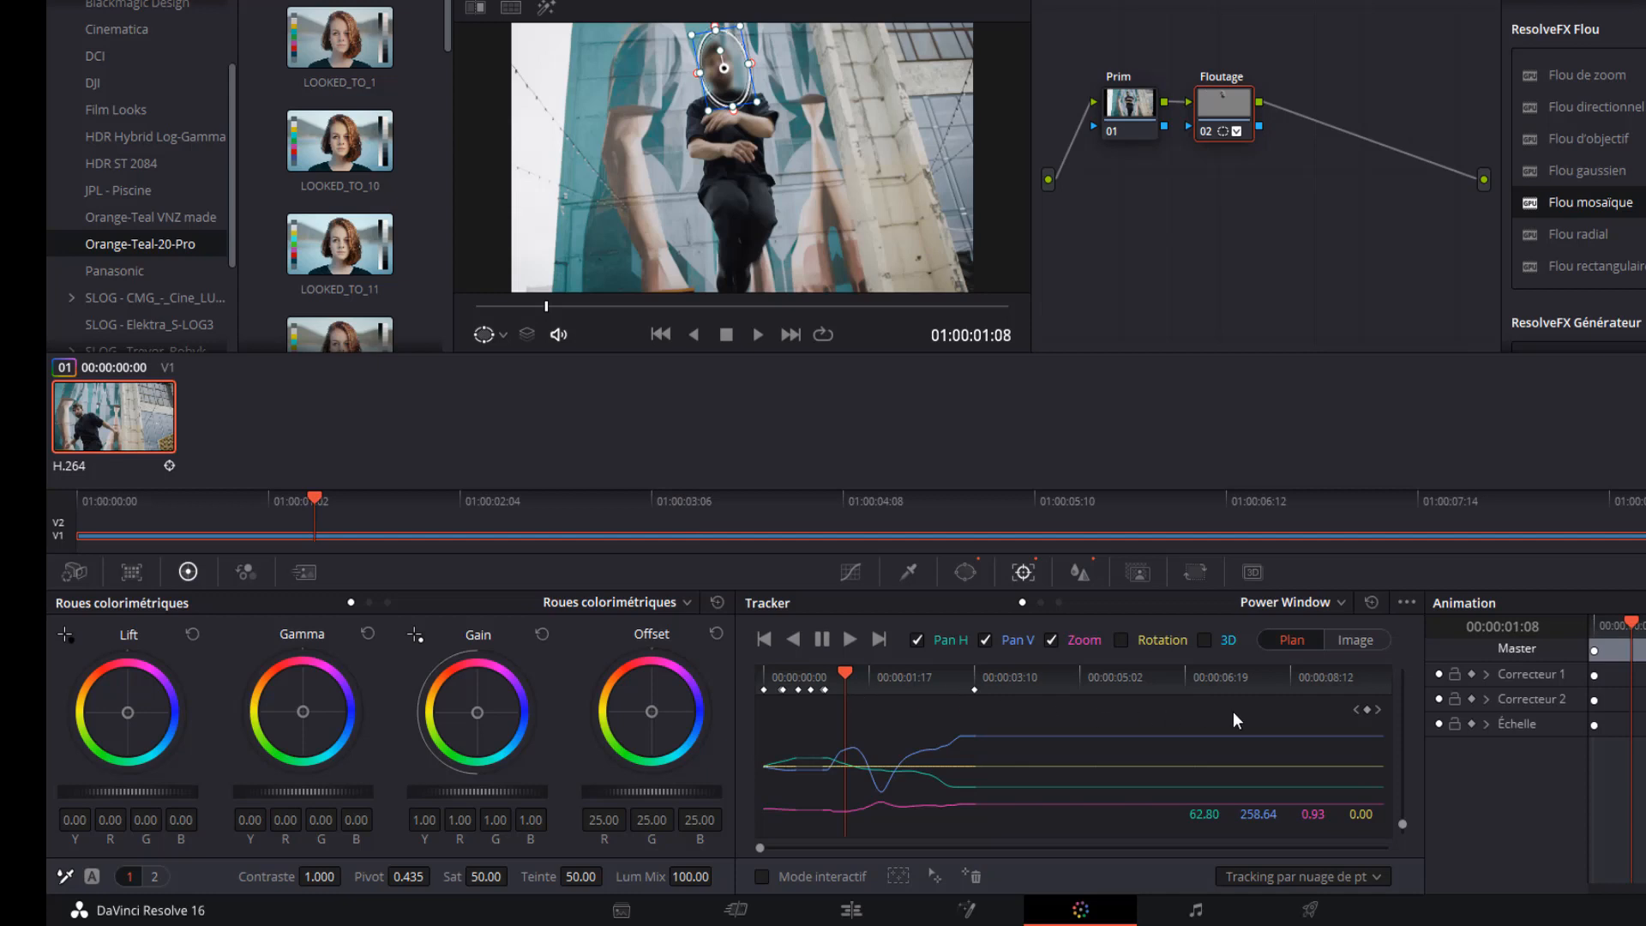
pyautogui.click(1357, 710)
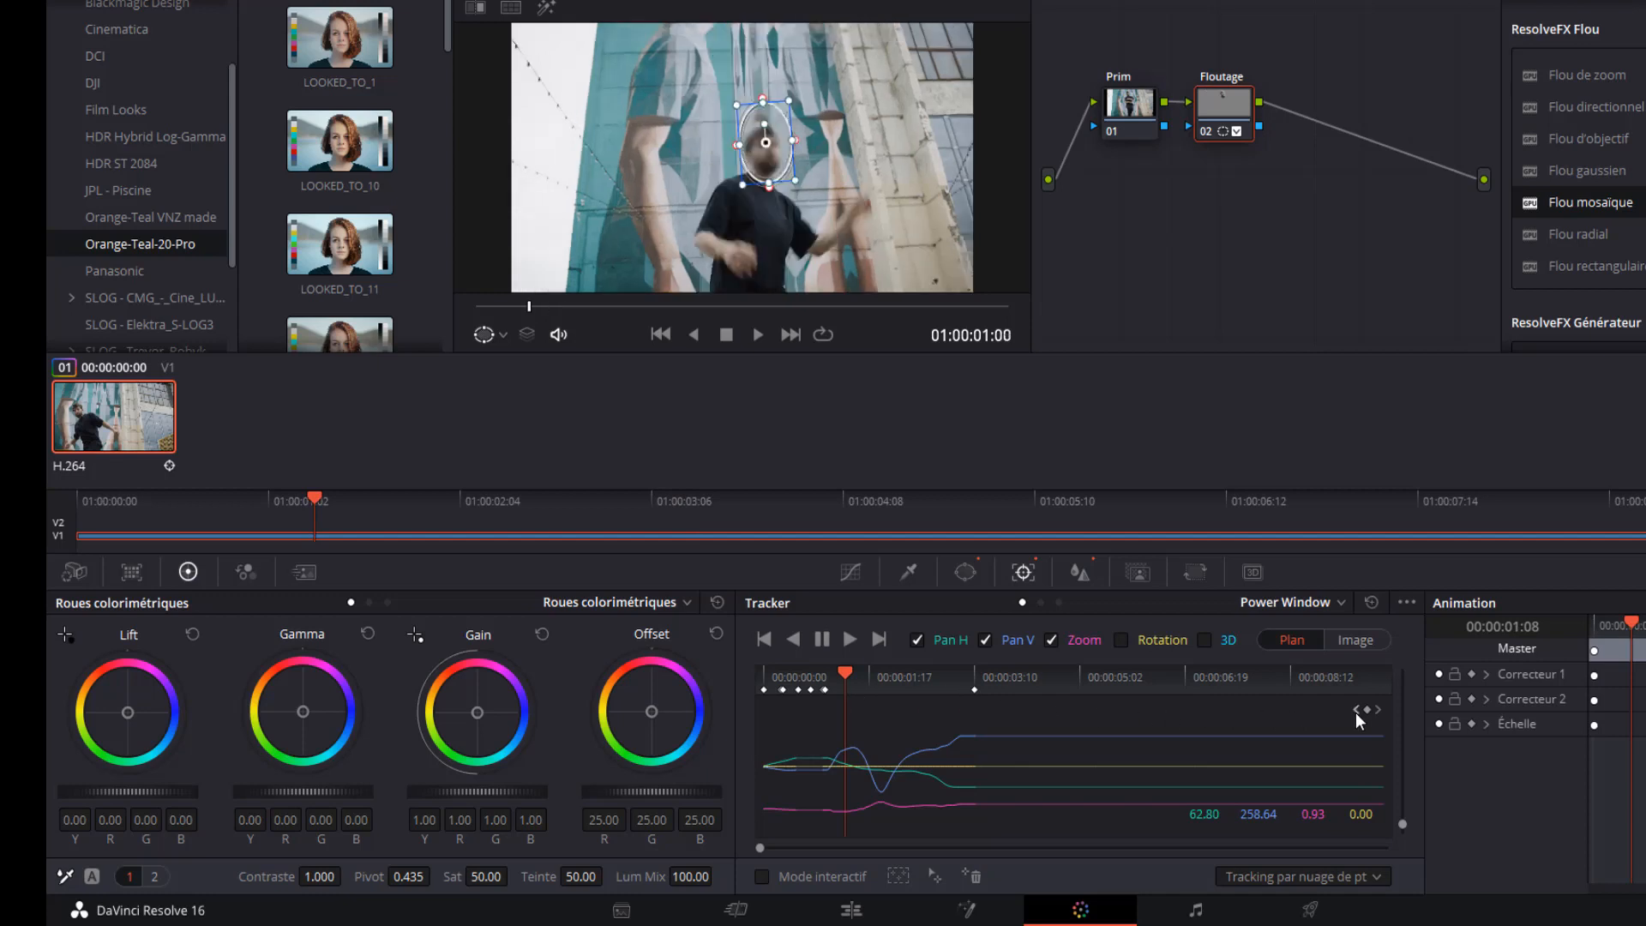
pyautogui.click(849, 640)
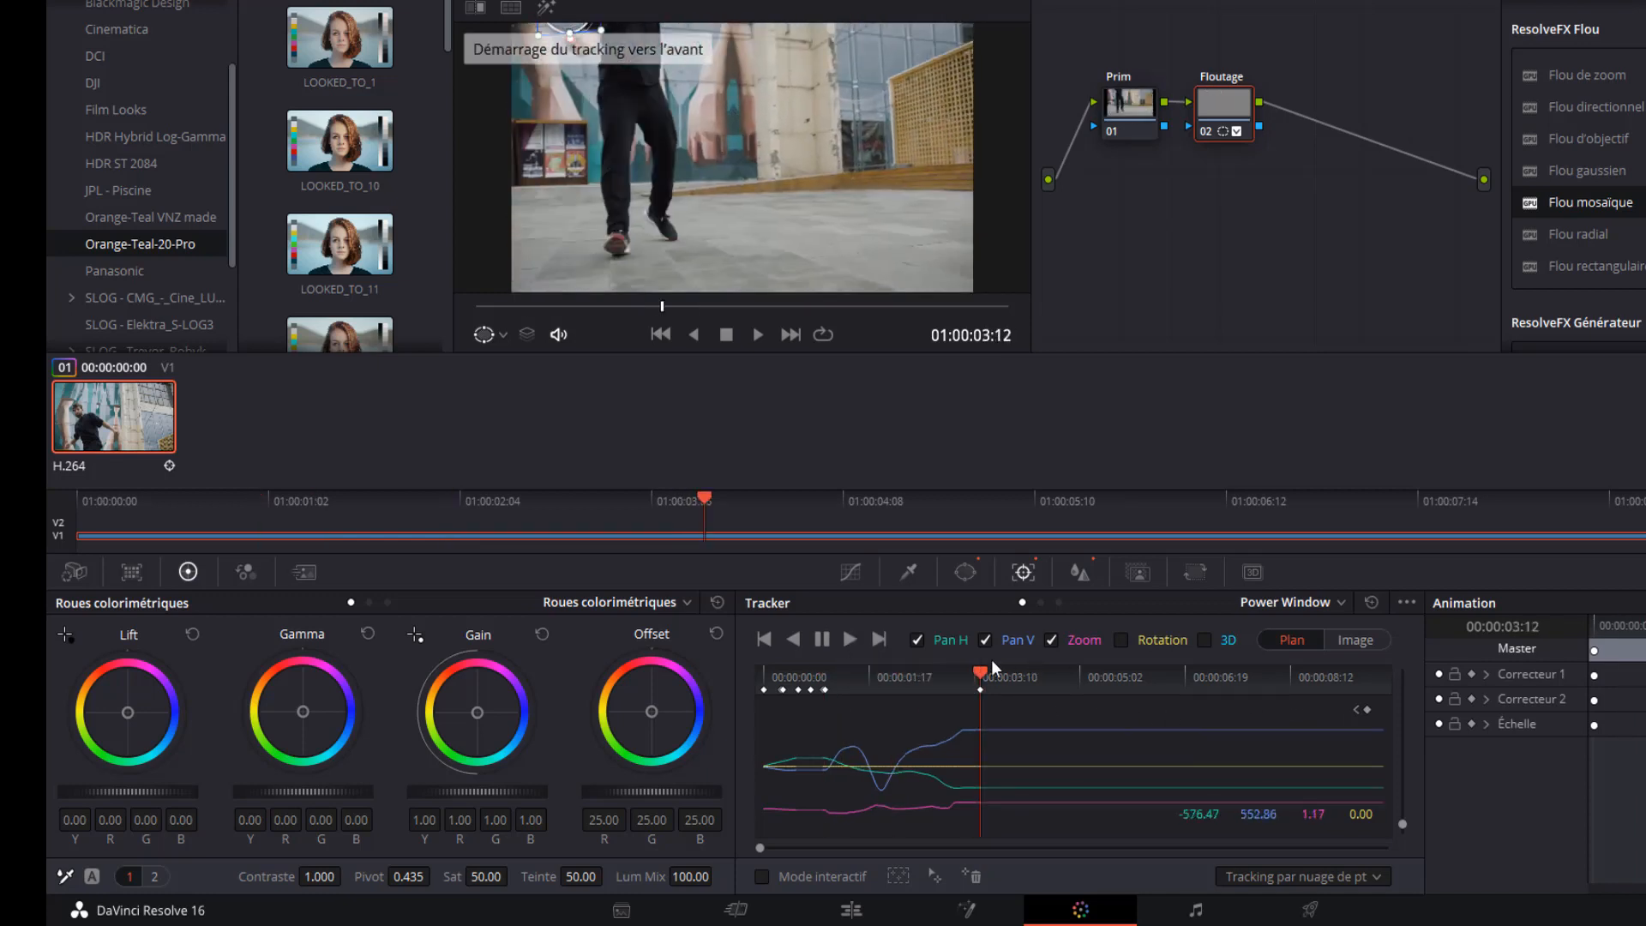
pyautogui.moveTo(985, 677)
pyautogui.mouseDown()
pyautogui.moveTo(790, 700)
pyautogui.moveTo(974, 674)
pyautogui.mouseUp()
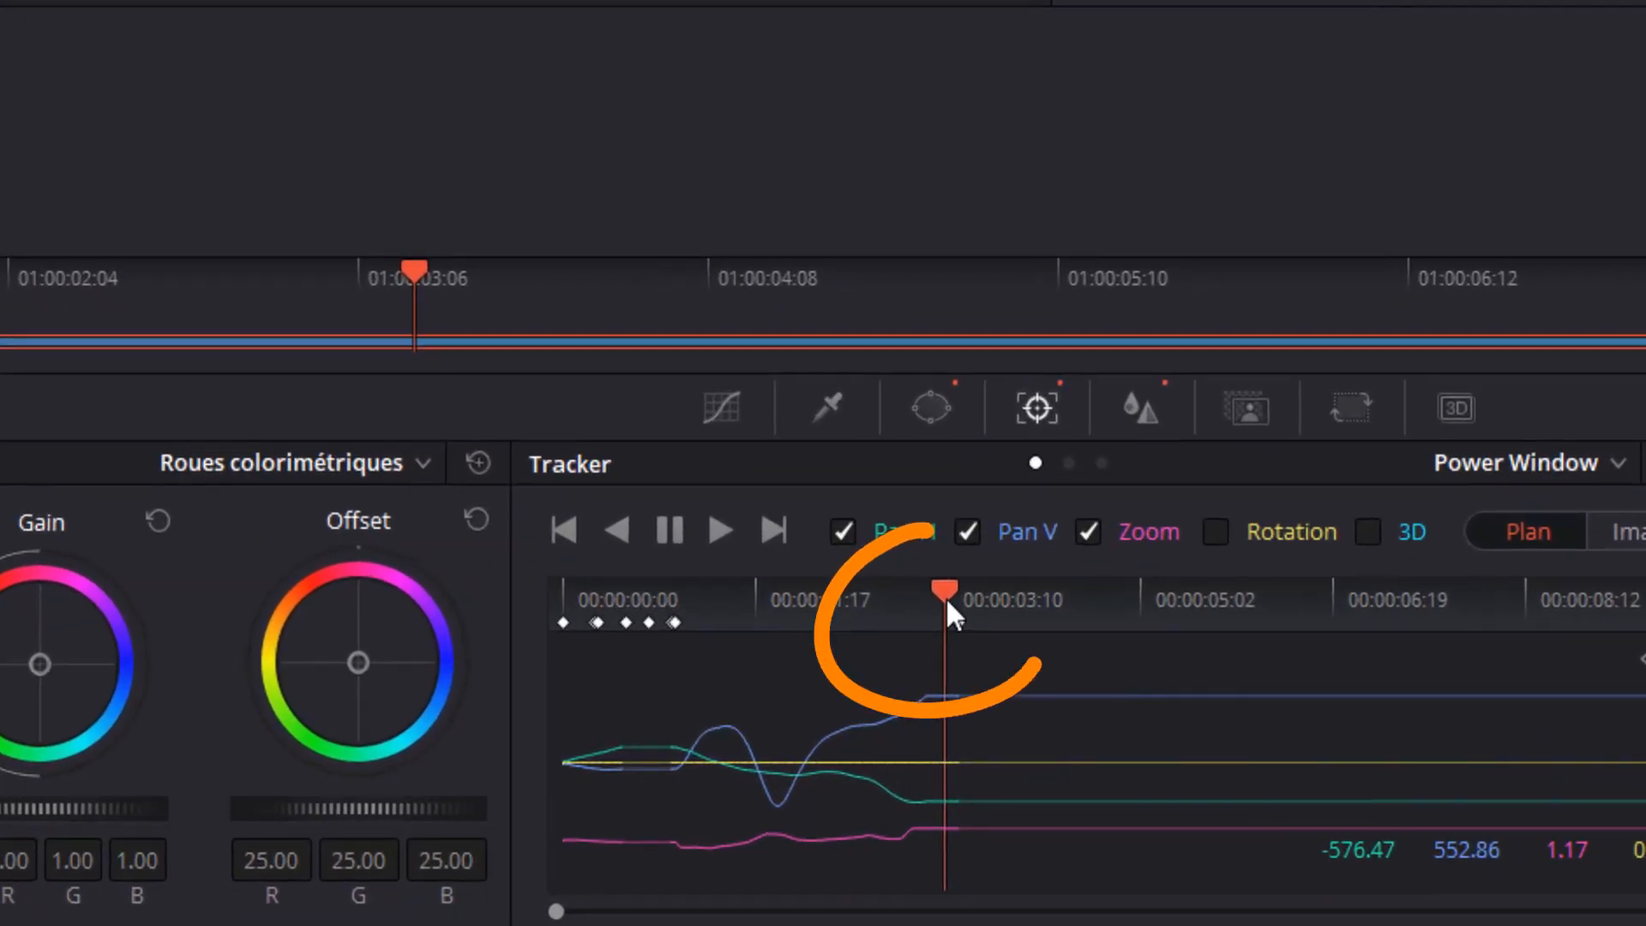
pyautogui.moveTo(948, 595)
pyautogui.mouseDown()
pyautogui.moveTo(964, 592)
pyautogui.moveTo(925, 593)
pyautogui.mouseUp()
pyautogui.click(950, 598)
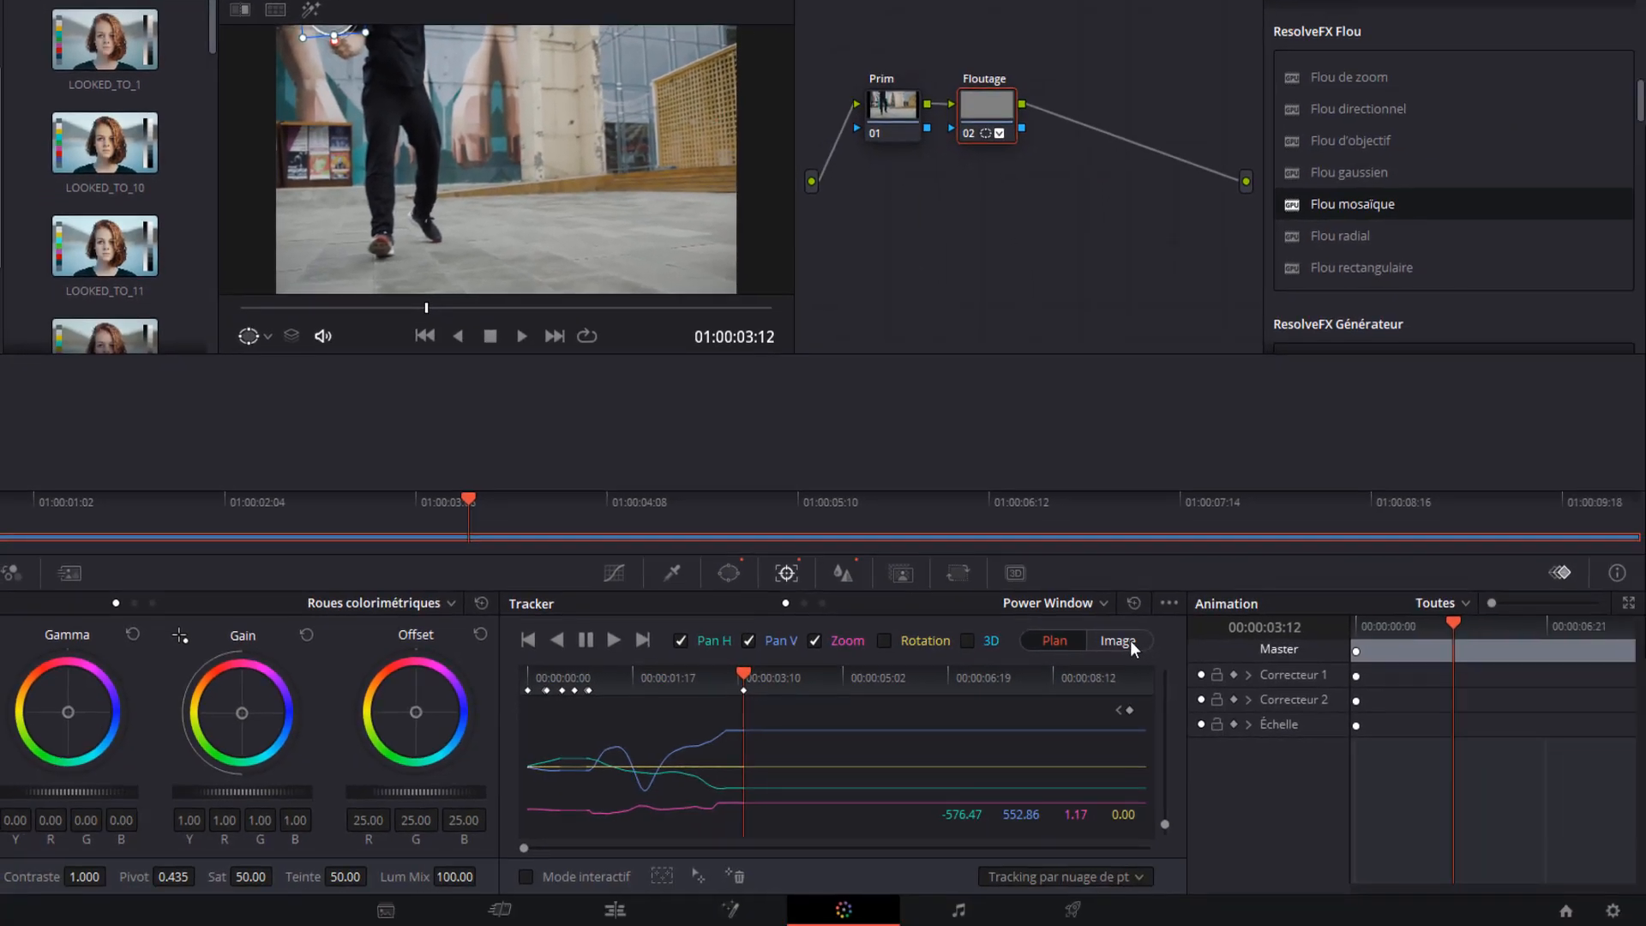
# - In Image mode, move the Power Window up to follow the man's head out of the picture at frame 00:00:03:04
pyautogui.click(1359, 821)
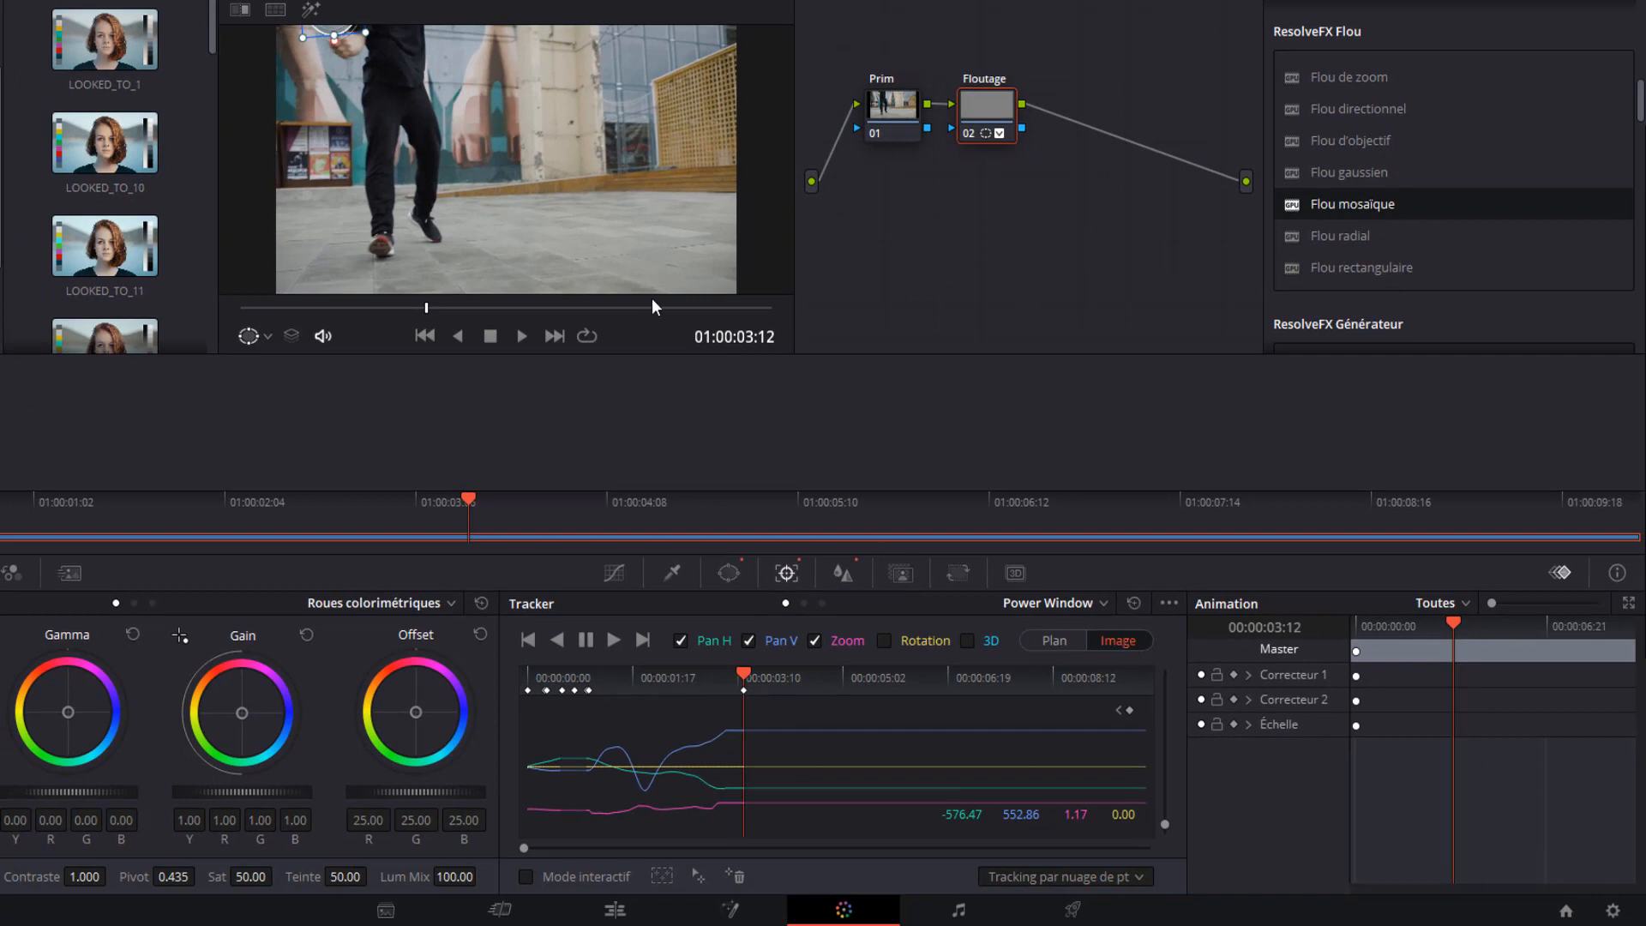
pyautogui.press('Left')
pyautogui.press('Left')
pyautogui.press('Left')
pyautogui.press('Left')
pyautogui.press('Left')
pyautogui.press('Left')
pyautogui.press('Left')
pyautogui.press('Left')
pyautogui.press('Left')
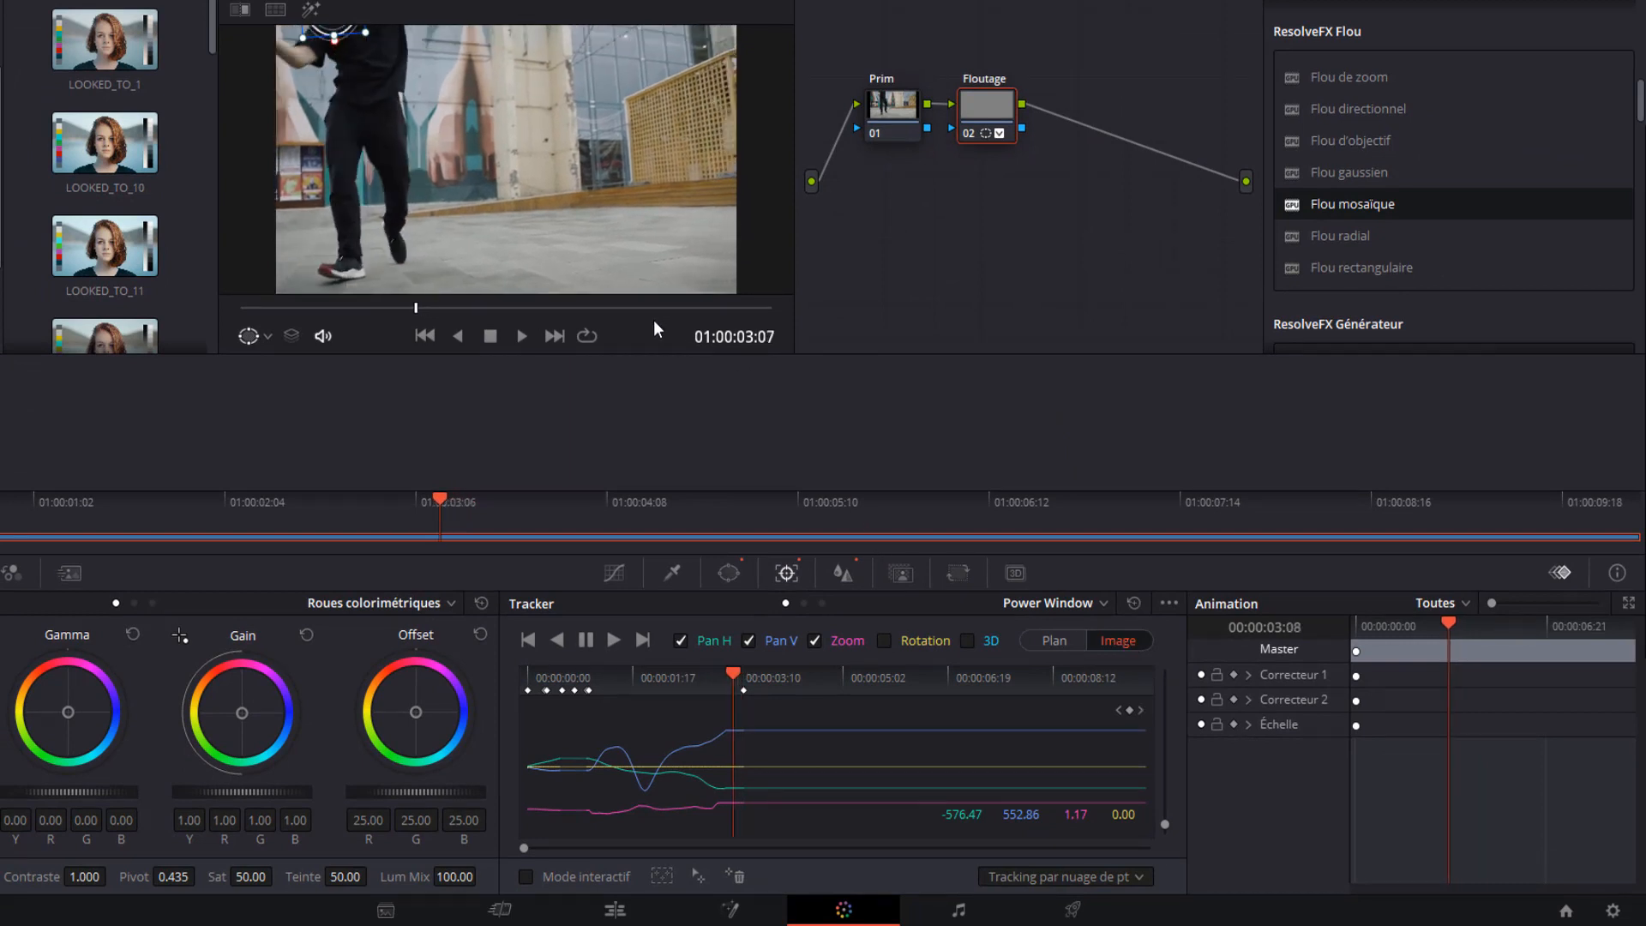
pyautogui.press('Left')
pyautogui.press('Left')
pyautogui.press('Left')
pyautogui.press('Right')
pyautogui.press('Right')
pyautogui.press('Right')
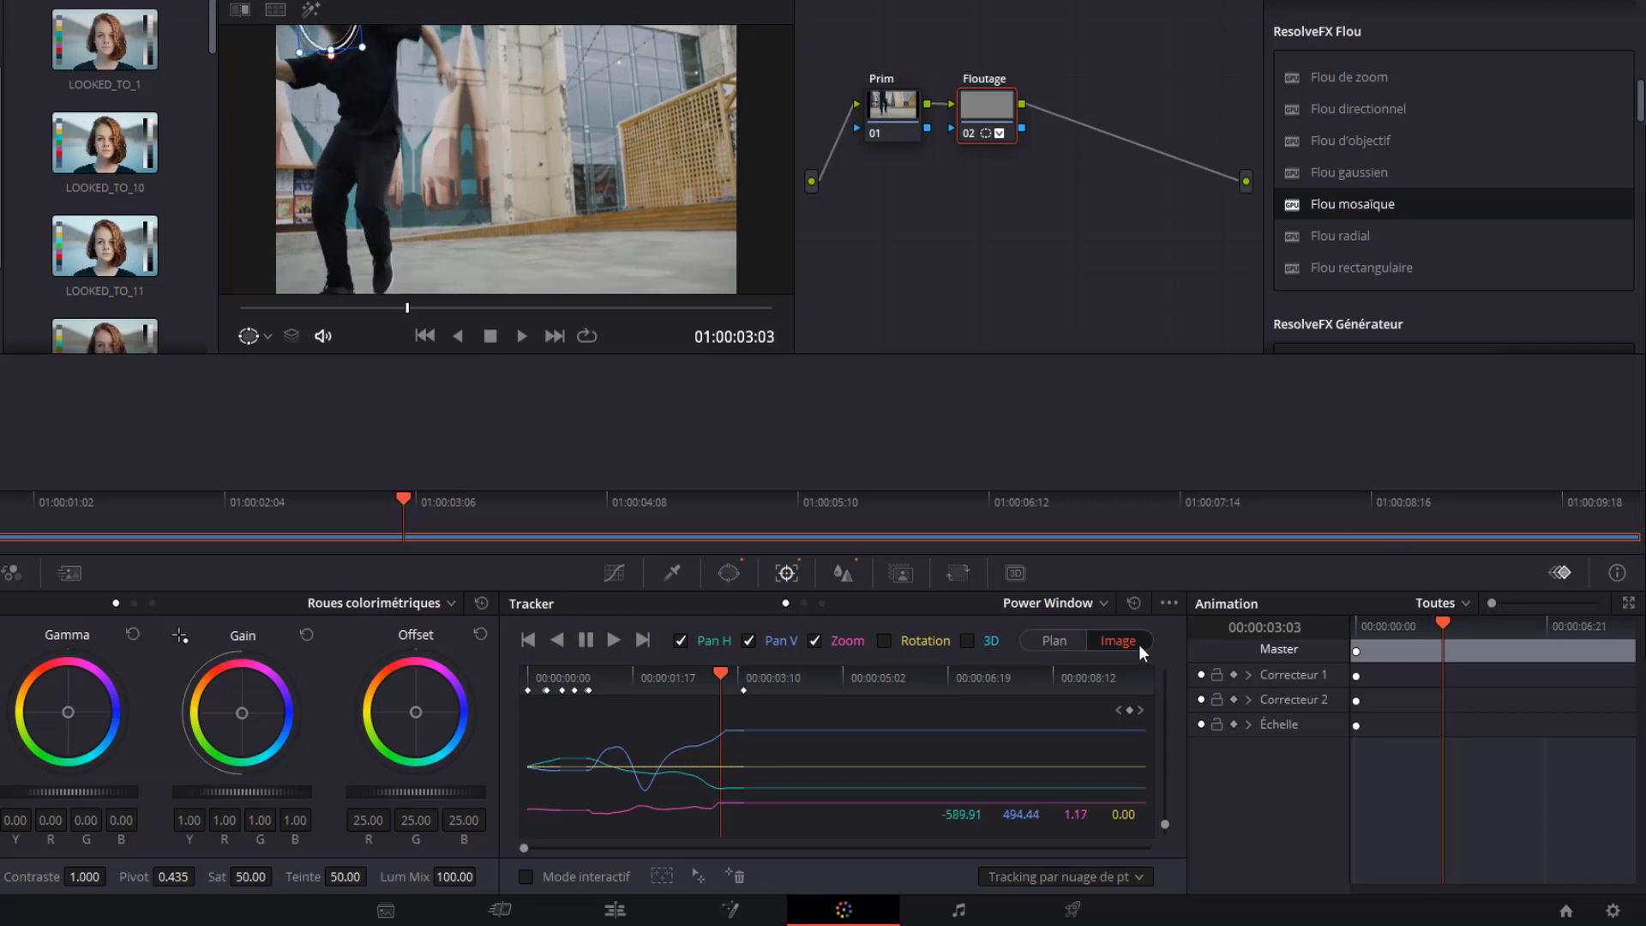
pyautogui.press('Right')
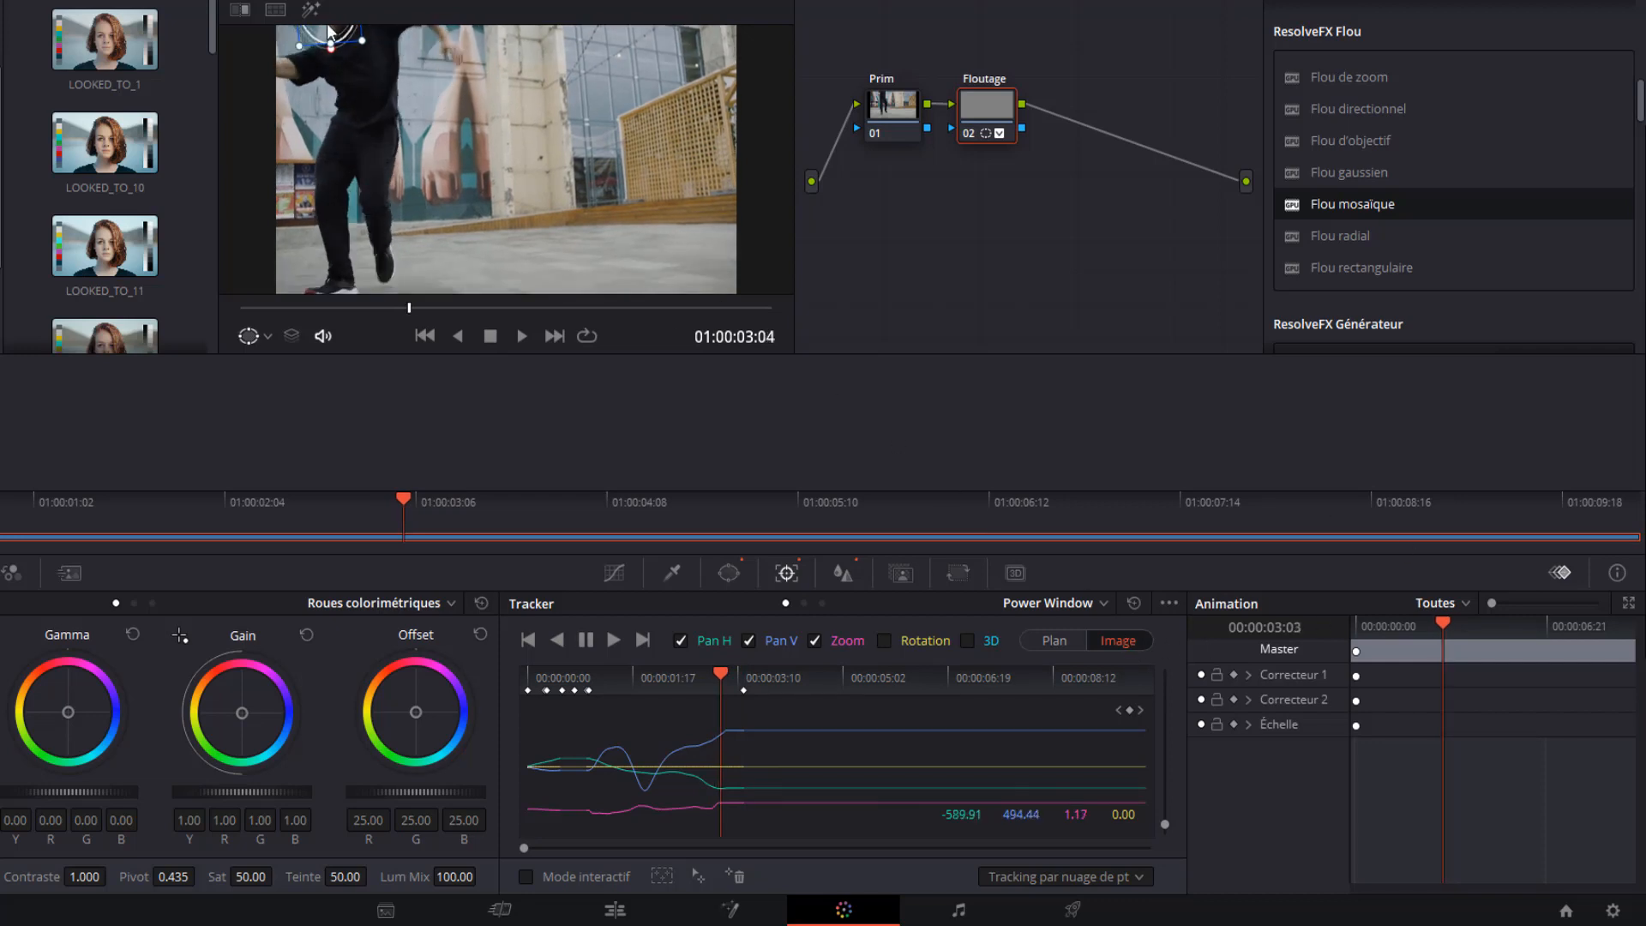
pyautogui.moveTo(308, 49); pyautogui.dragTo(315, 11)
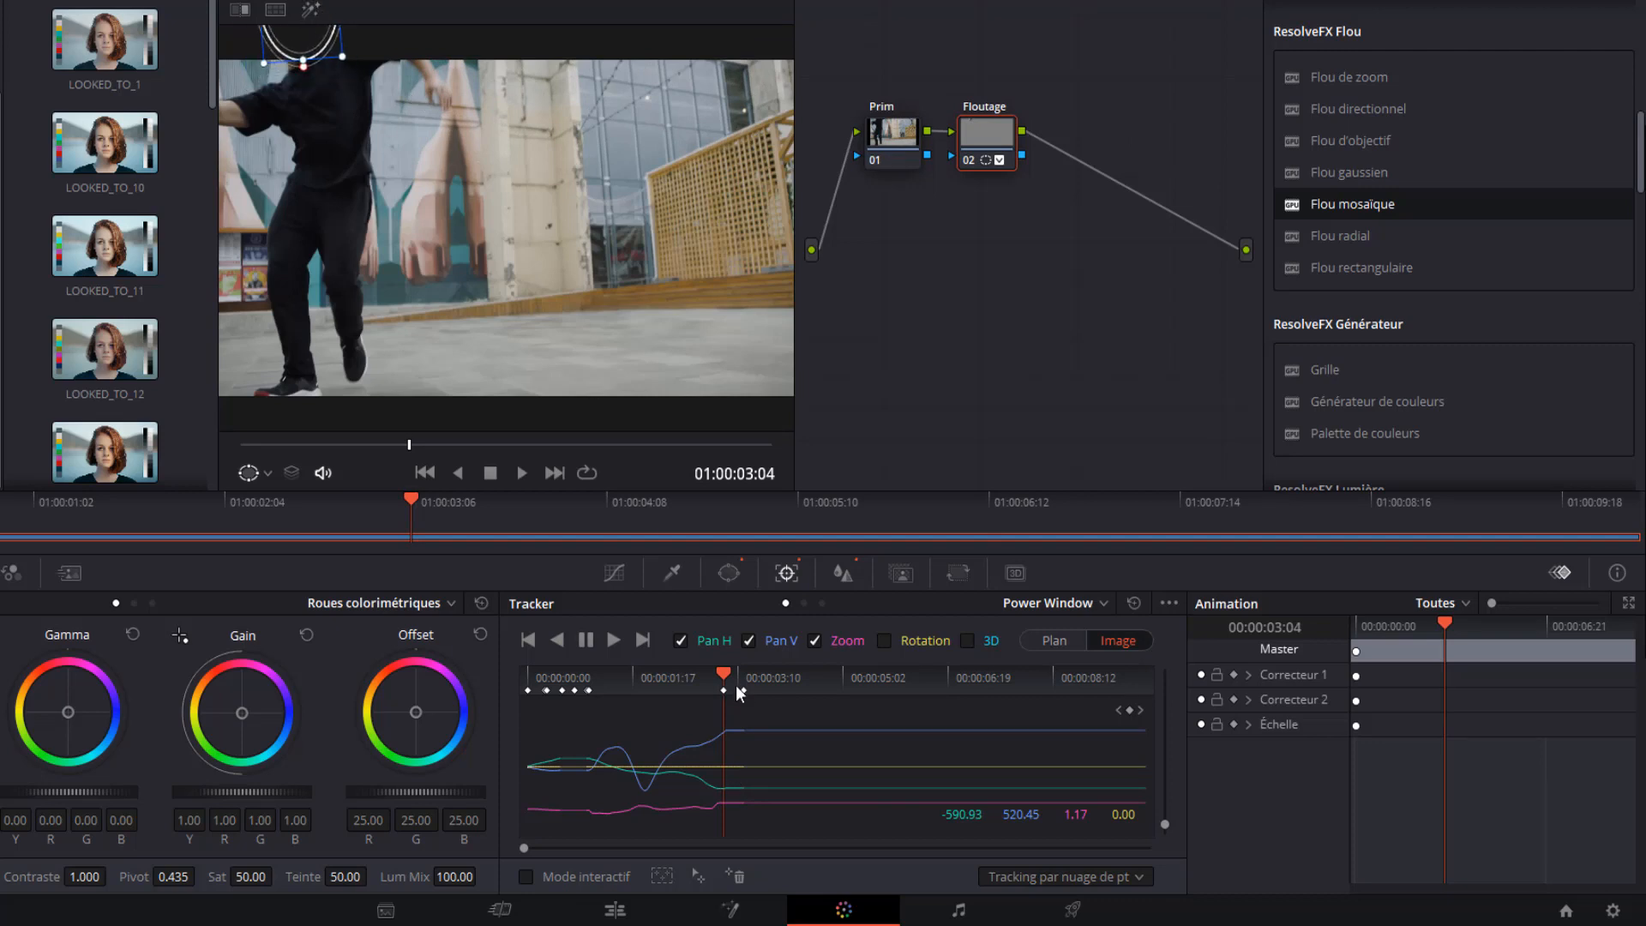
# - Go frame by frame from 01:00:03:01 to 01:00:03:20, keeping the Power Window outside the picture while the man's head is out of frame
pyautogui.press('Left')
pyautogui.press('Left')
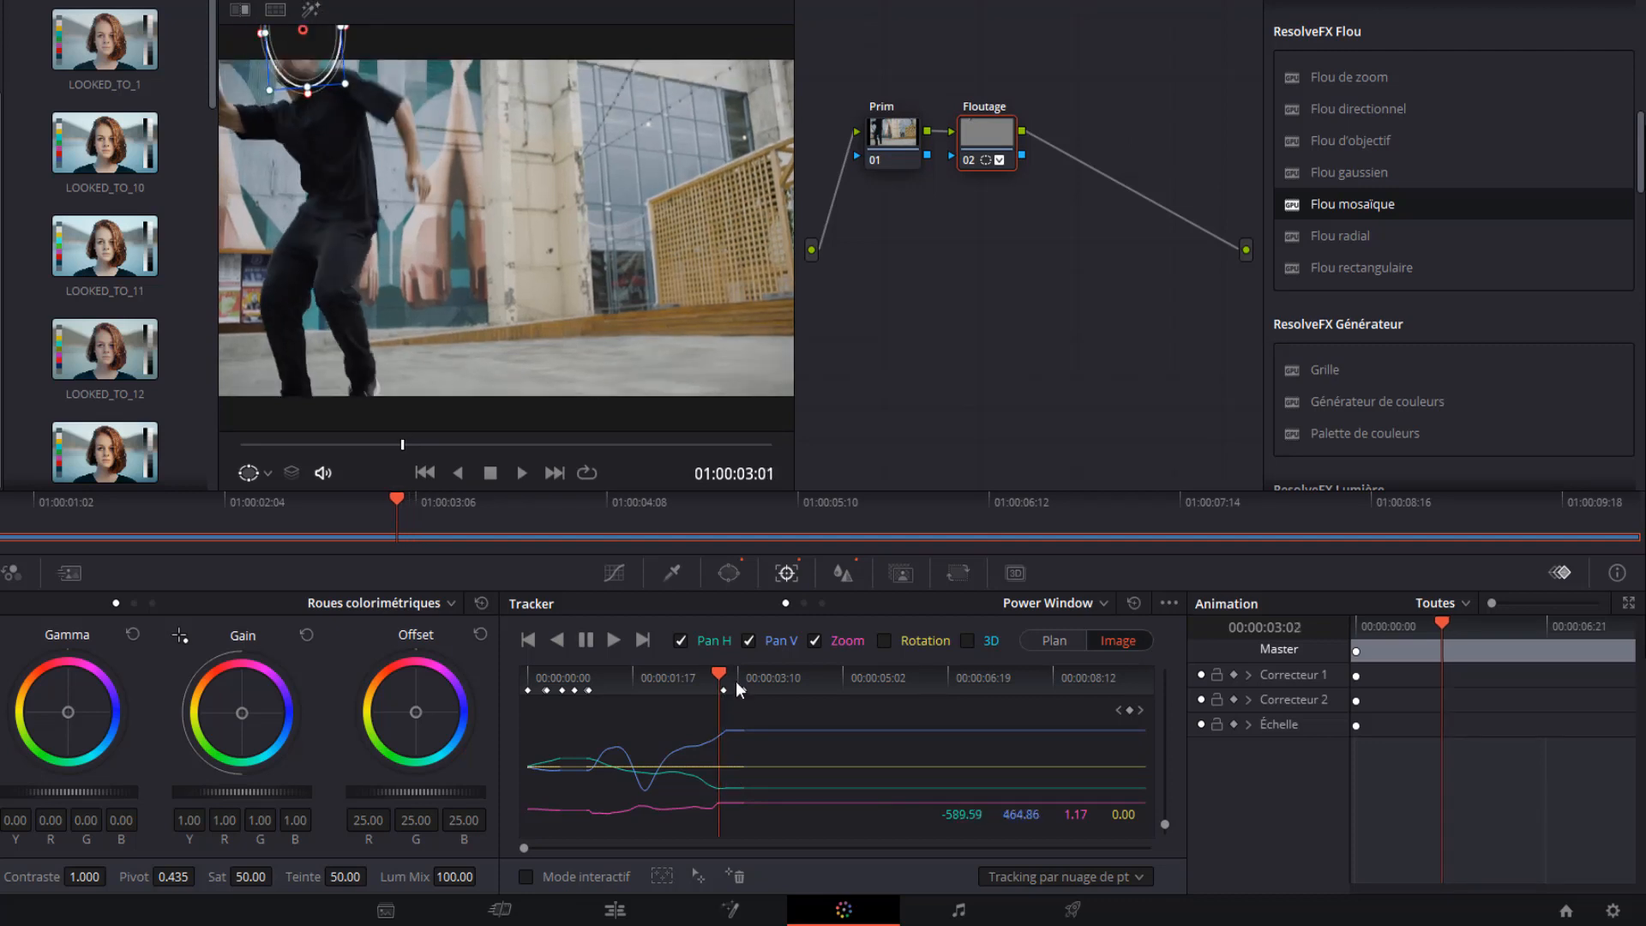
pyautogui.press('Right')
pyautogui.press('Right')
pyautogui.press('Right')
pyautogui.press('Right')
pyautogui.press('Right')
pyautogui.press('Right')
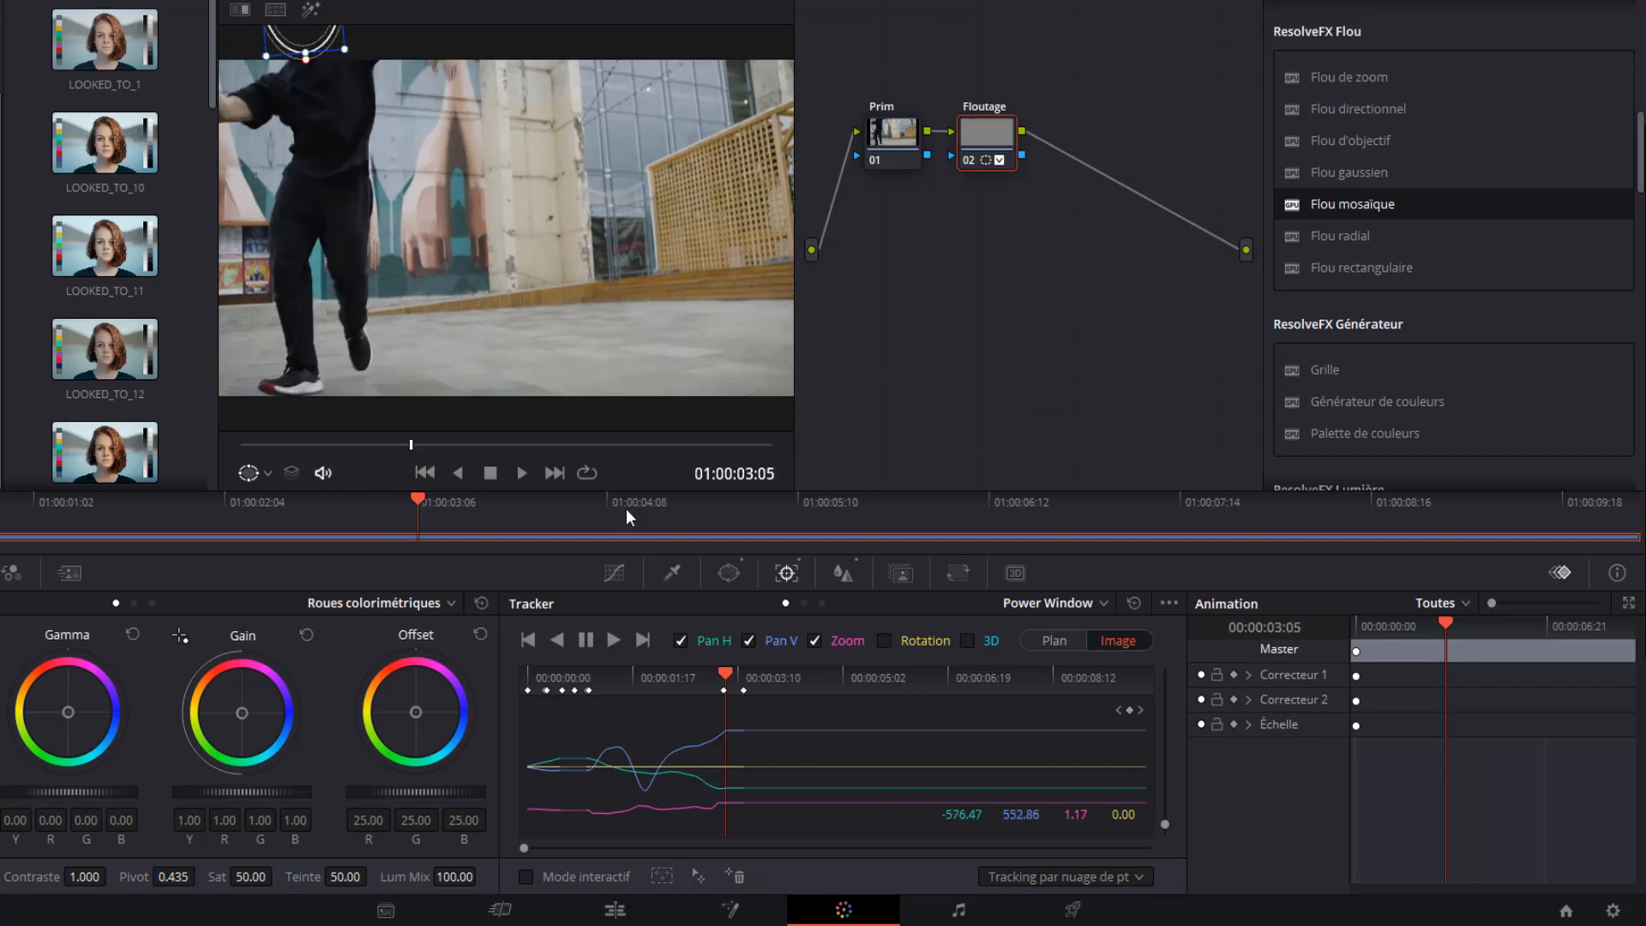
pyautogui.press('Right')
pyautogui.press('Right')
pyautogui.press('Right')
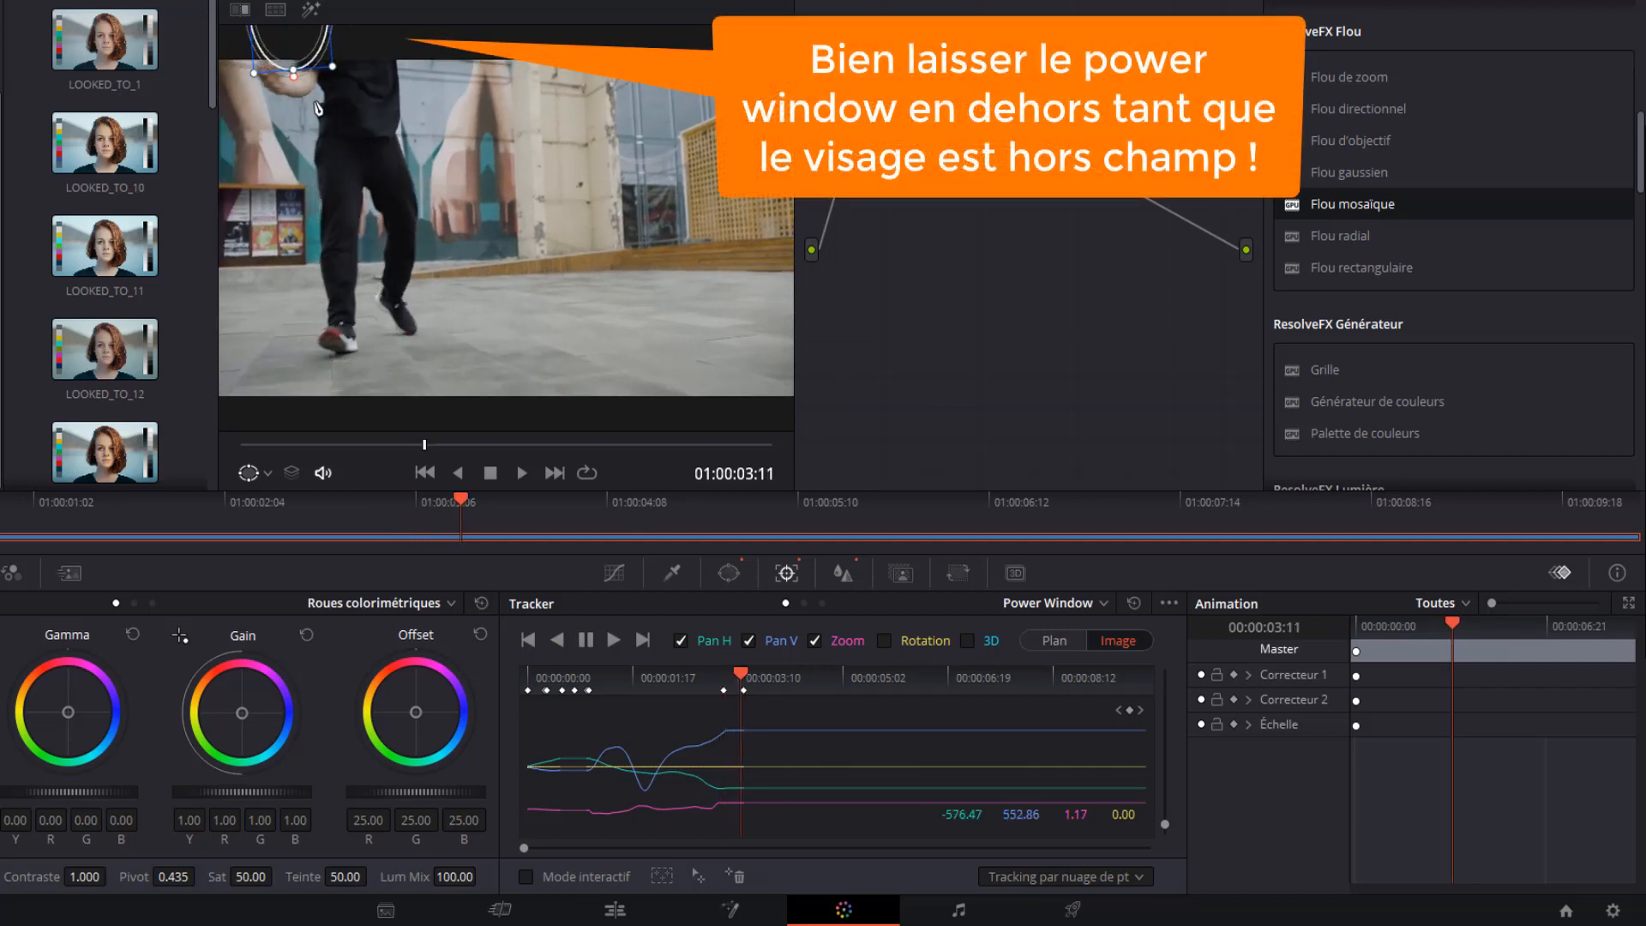
pyautogui.press('Right')
pyautogui.press('Right')
pyautogui.press('Right')
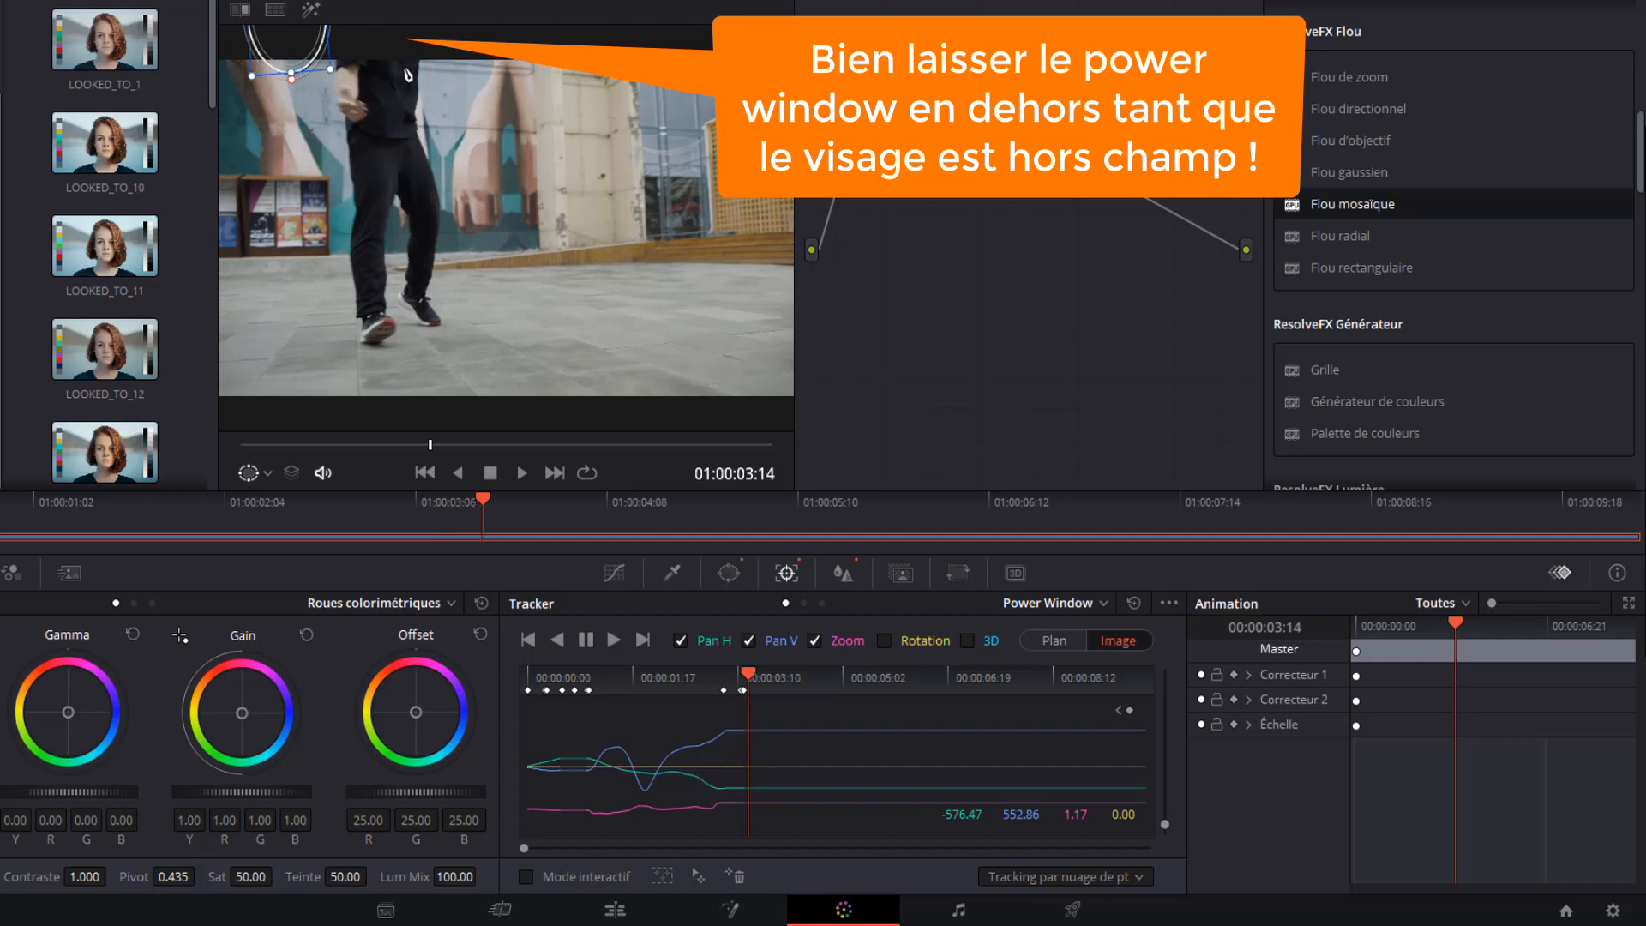
pyautogui.press('Right')
pyautogui.press('Right')
pyautogui.press('Right')
pyautogui.press('Right')
pyautogui.press('Right')
pyautogui.press('Right')
pyautogui.press('Right')
pyautogui.press('Right')
pyautogui.press('Right')
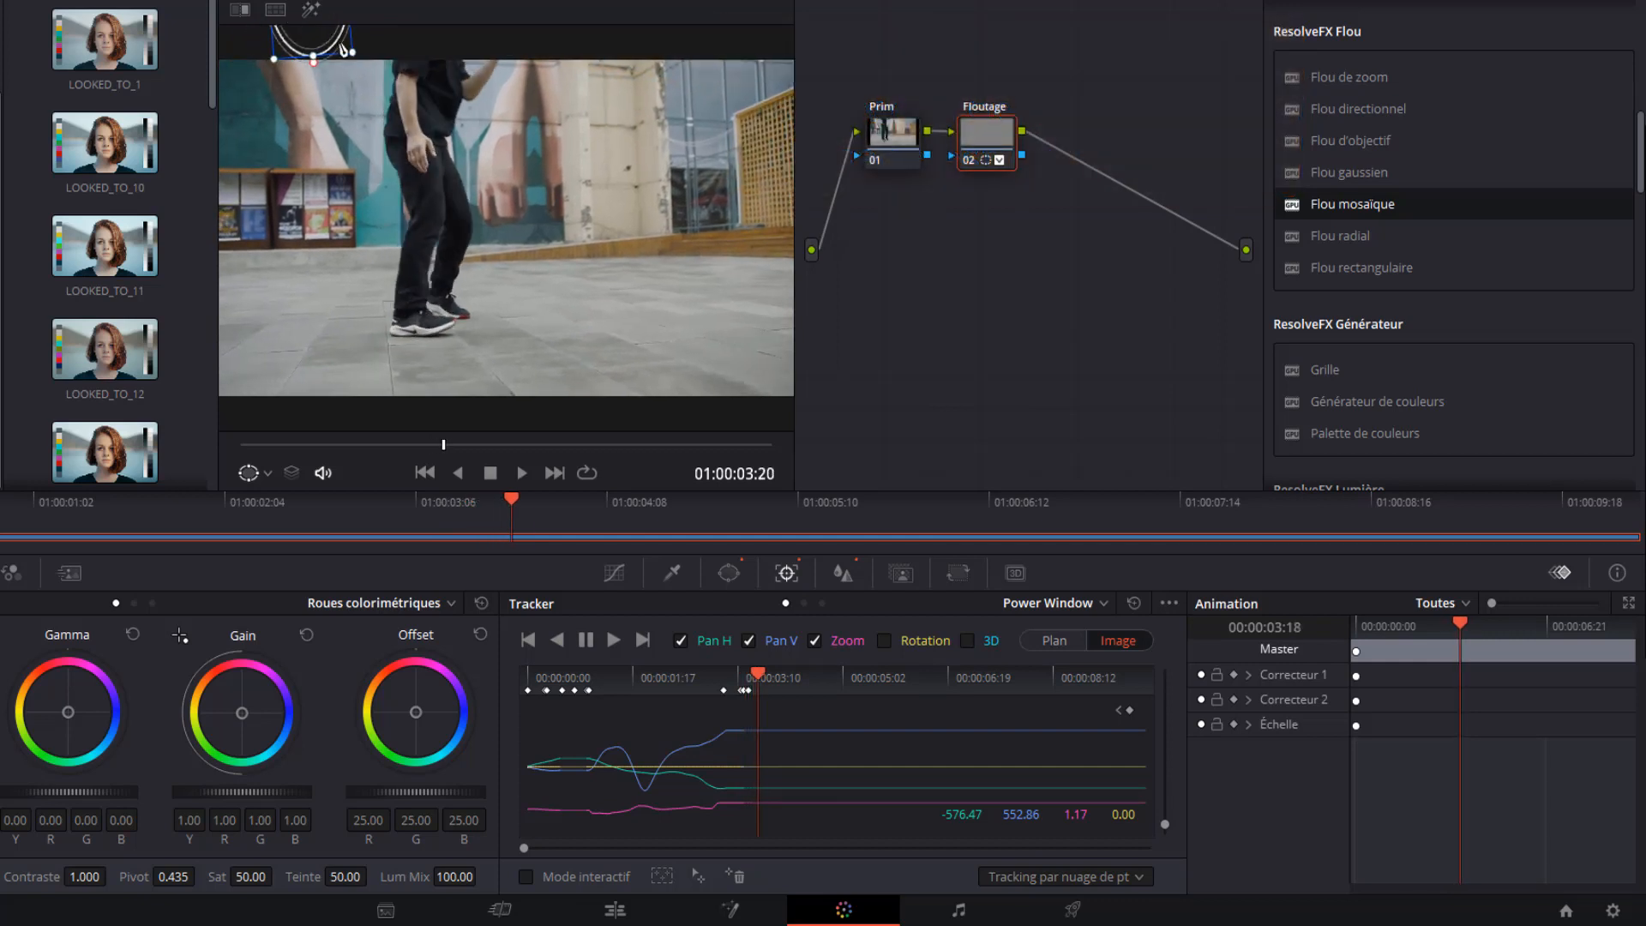
# - Find frame 01:00:06:01, just before the head returns to the picture, and place the Power Window above the man's shoulders
pyautogui.moveTo(770, 672); pyautogui.dragTo(907, 672)
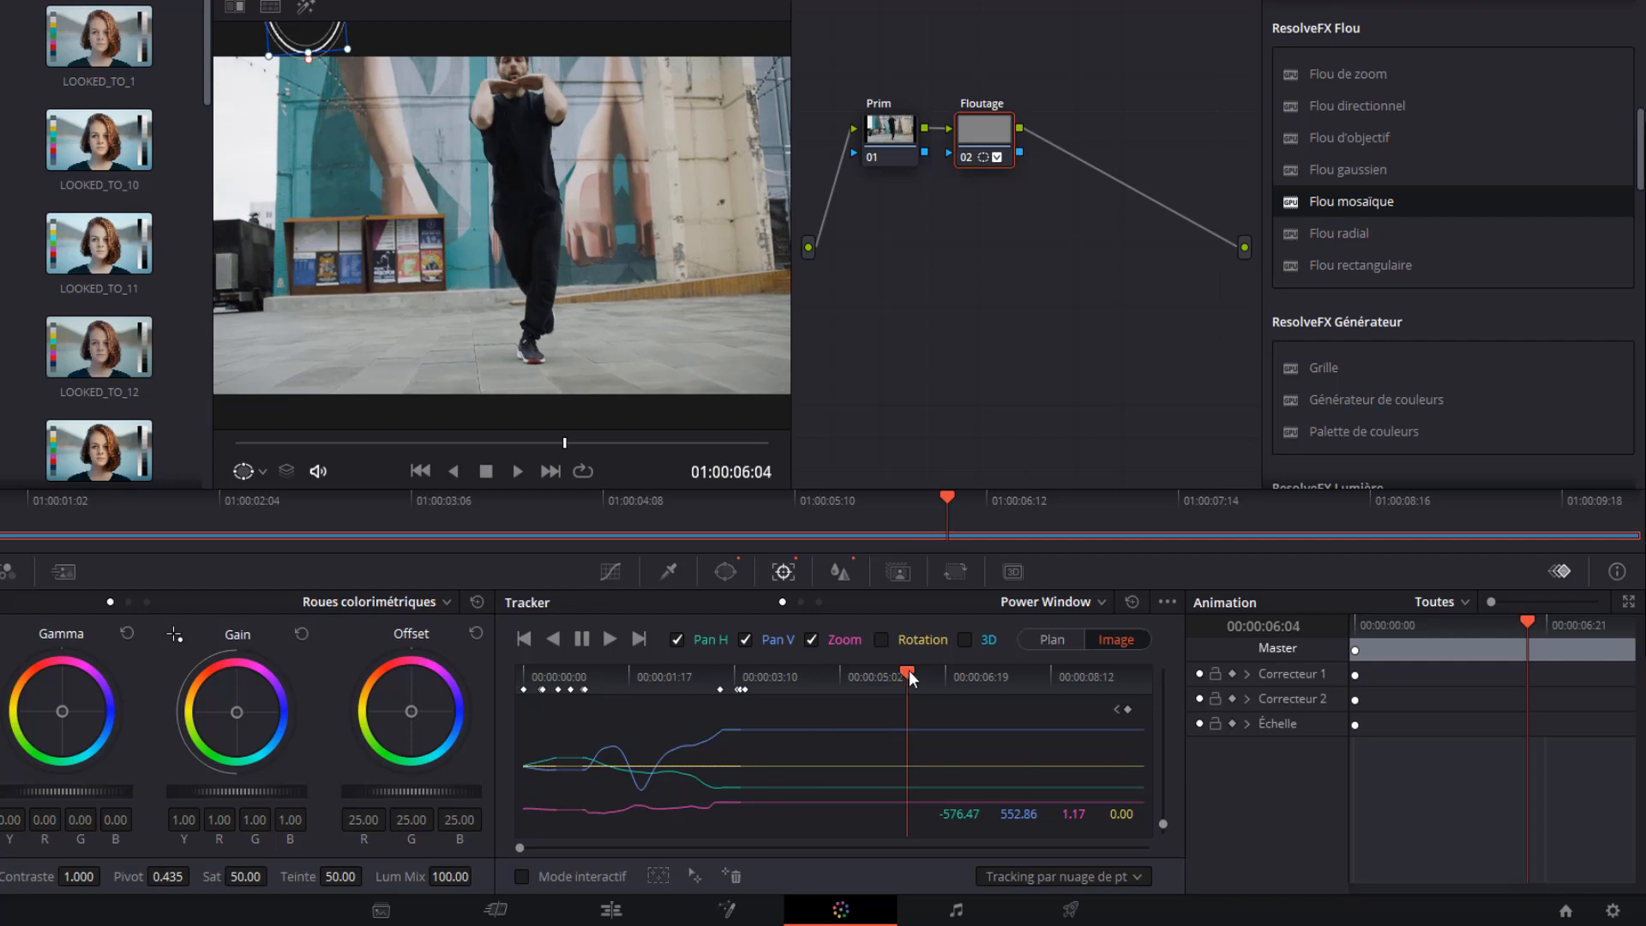
pyautogui.press('Left')
pyautogui.press('Right')
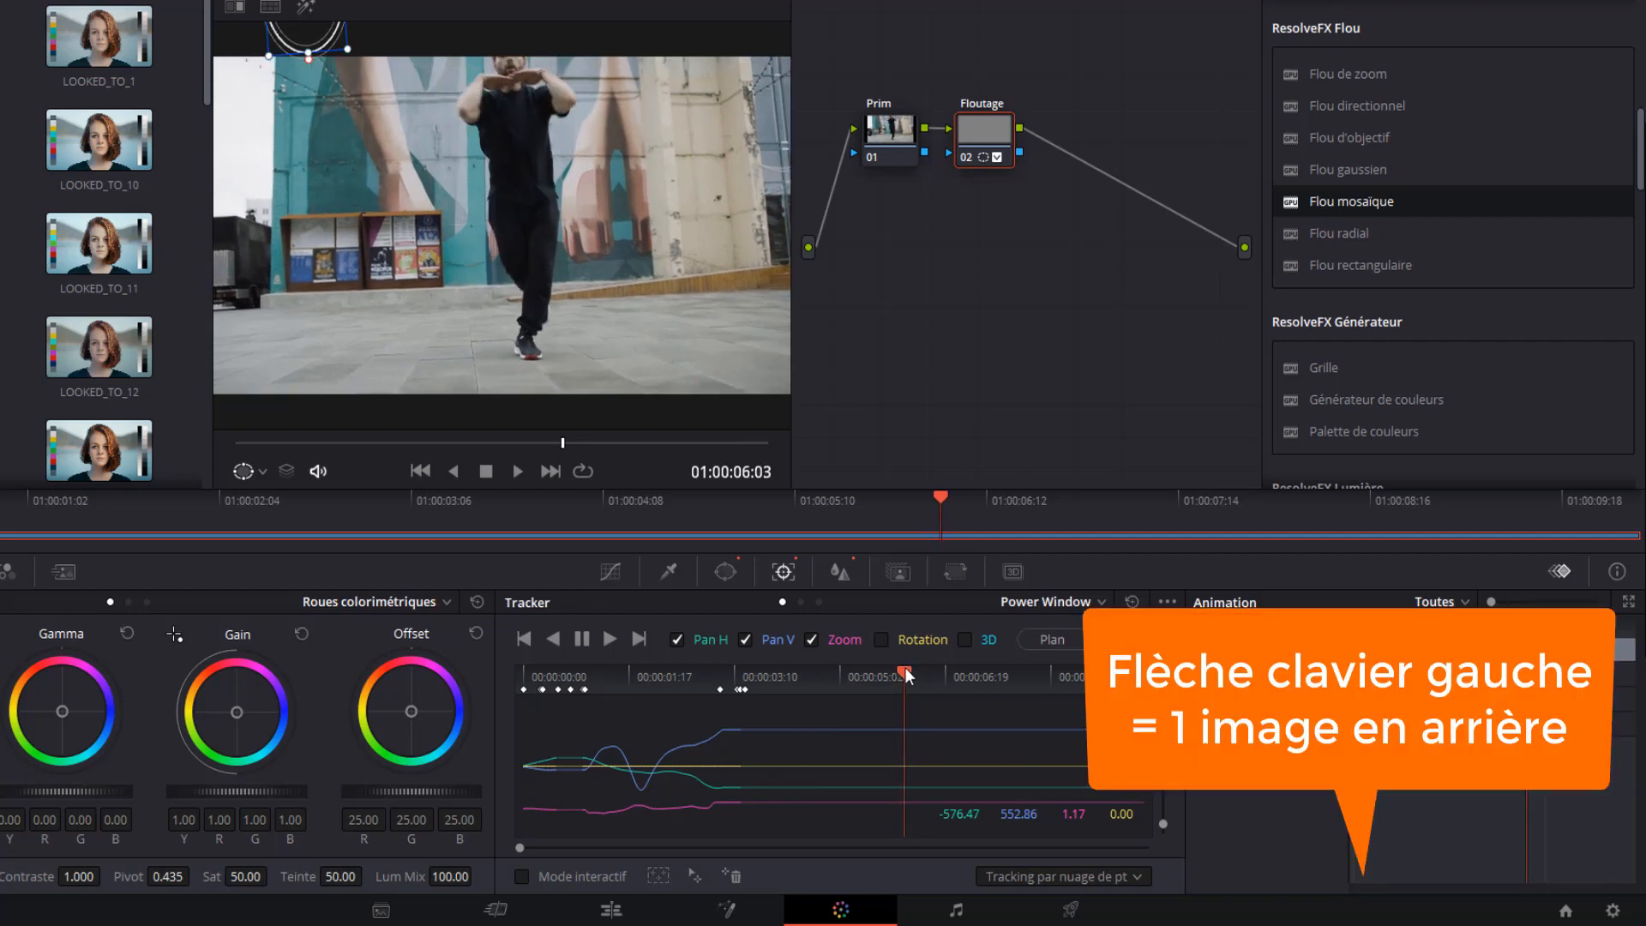
pyautogui.press('Left')
pyautogui.press('Left')
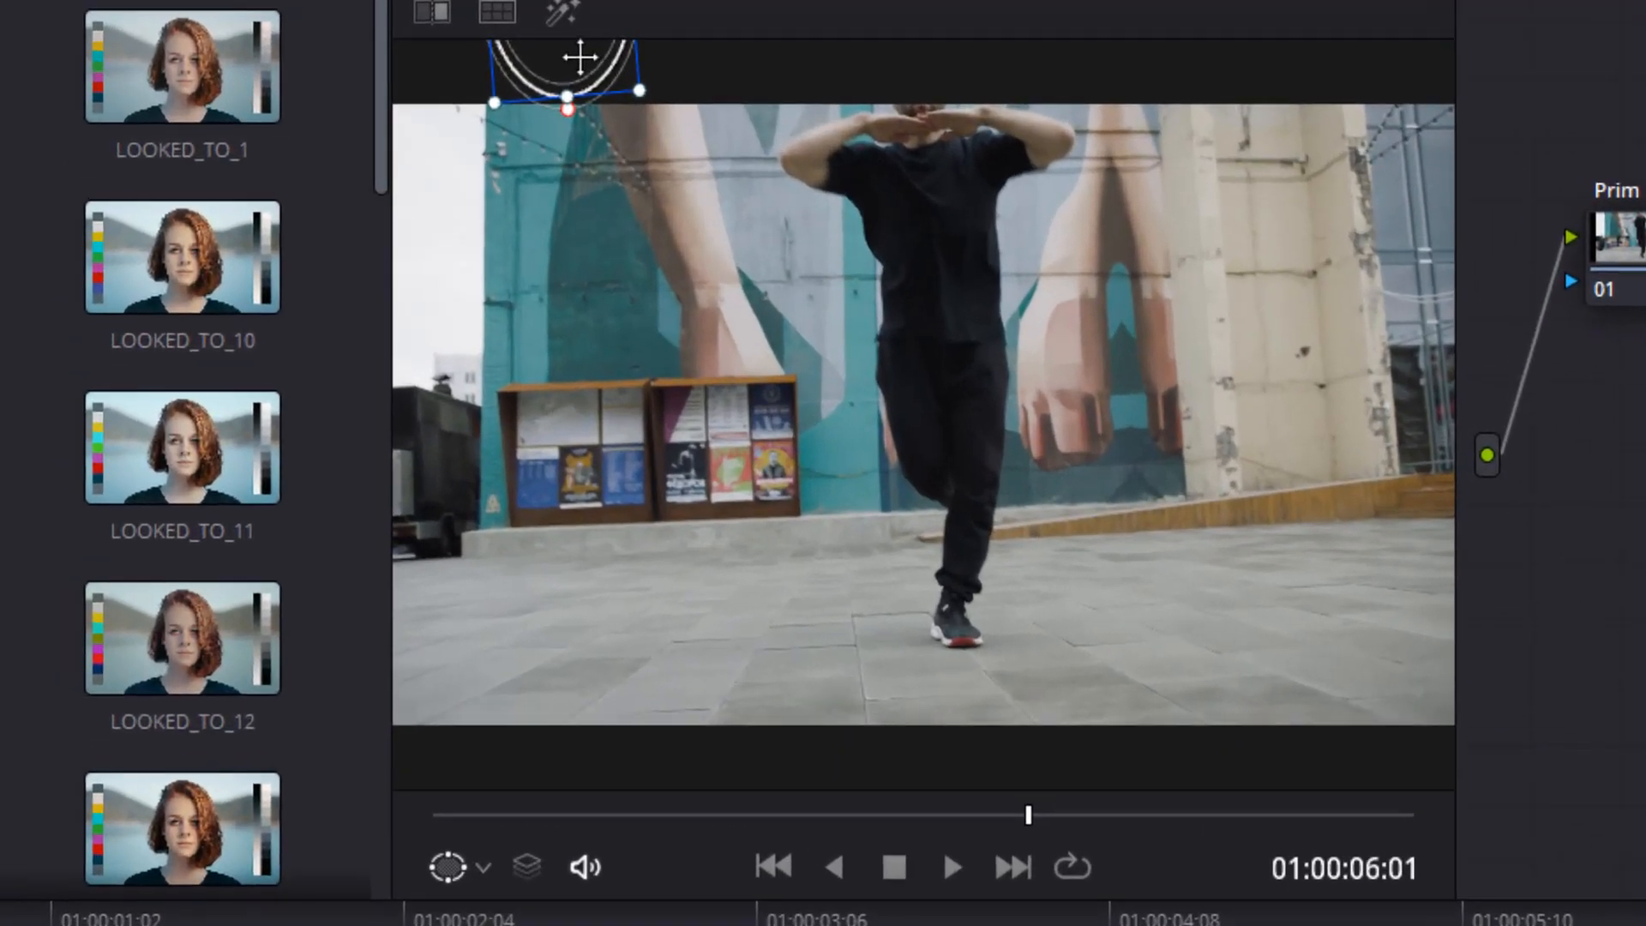
pyautogui.moveTo(580, 57); pyautogui.dragTo(934, 60)
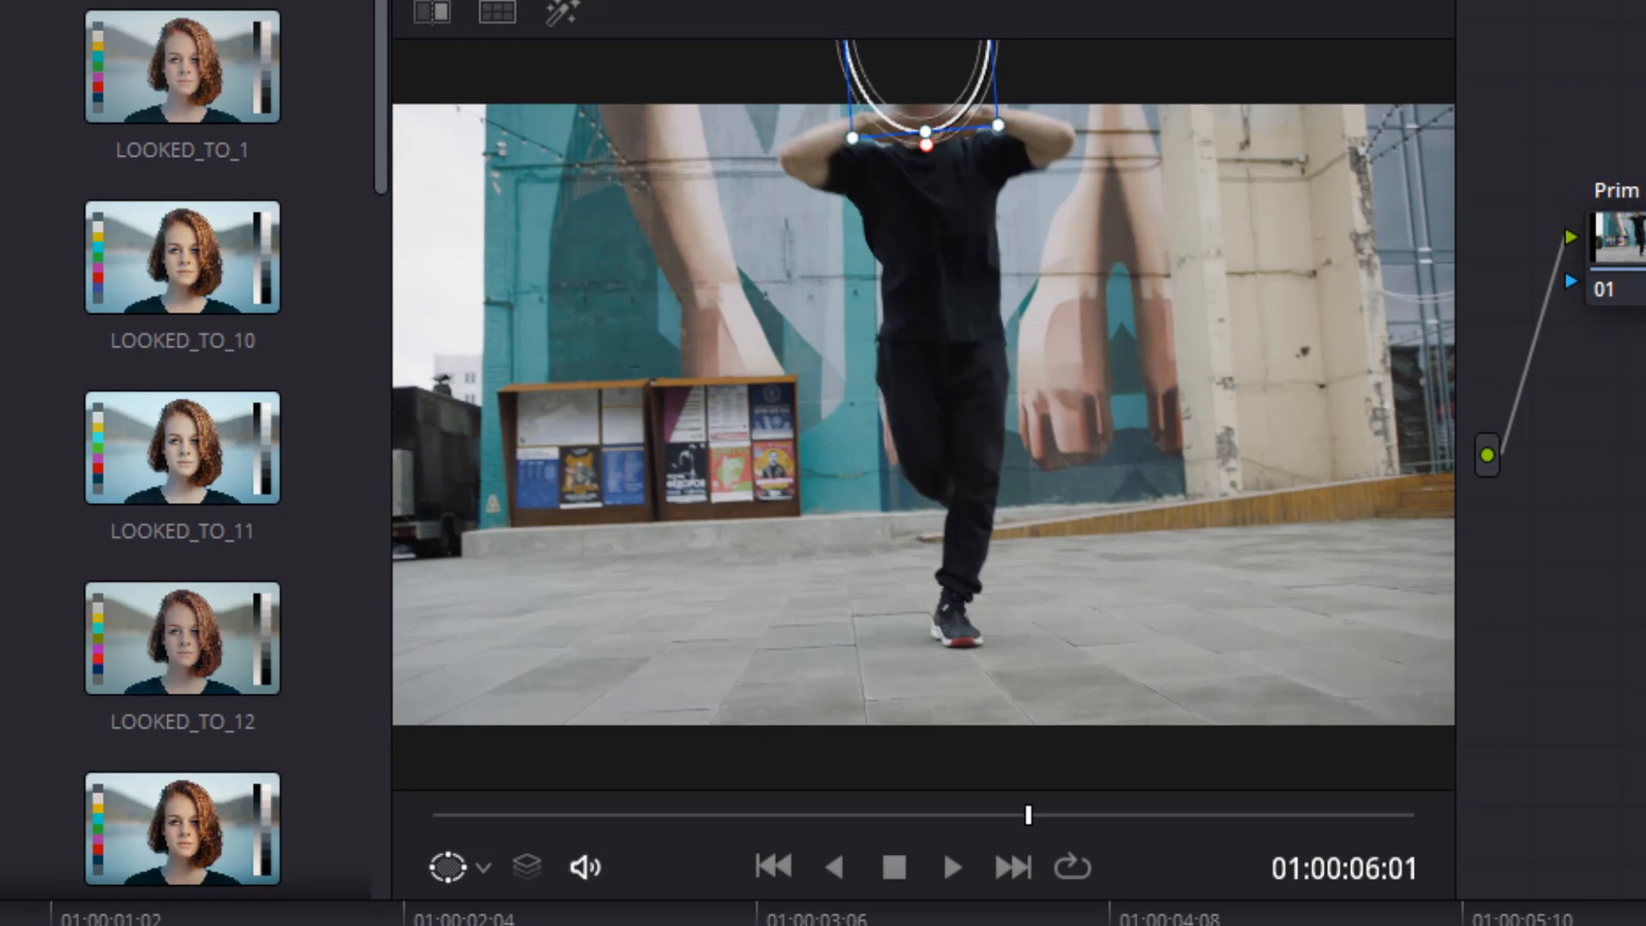
# - Advance a few frames past 01:00:06:01, then shrink the Power Window and position it over the re-entering head
pyautogui.press('Right')
pyautogui.press('Right')
pyautogui.press('Right')
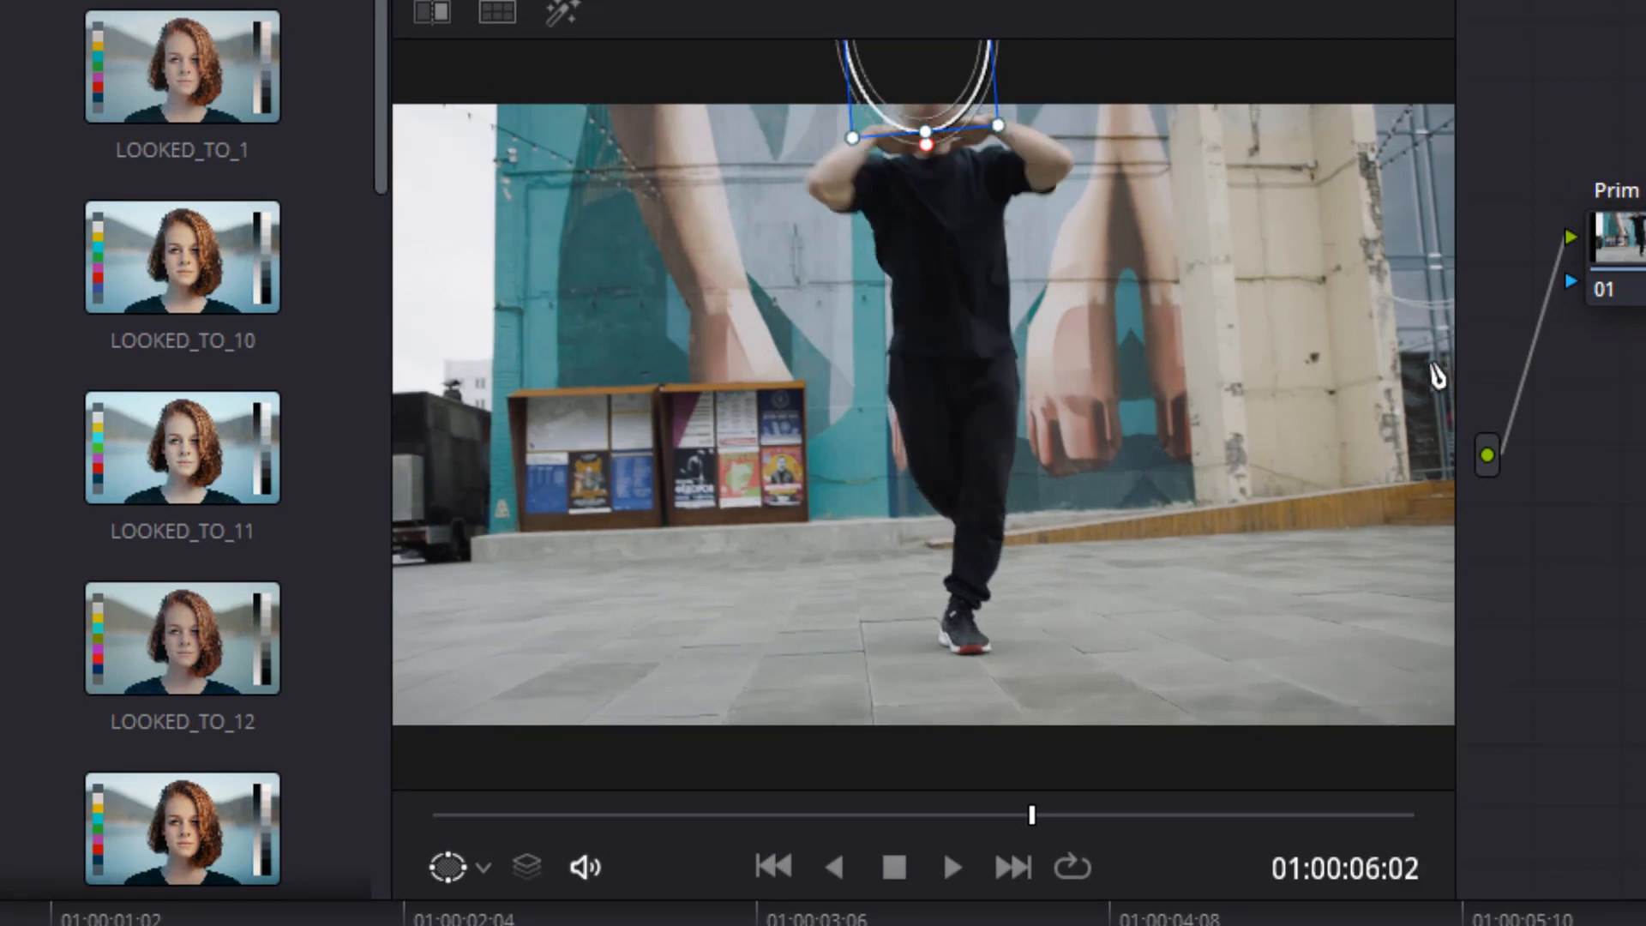
pyautogui.moveTo(974, 57); pyautogui.dragTo(1003, 103)
pyautogui.moveTo(1029, 172); pyautogui.dragTo(1004, 139)
pyautogui.moveTo(958, 84); pyautogui.dragTo(945, 112)
# - Move the Power Window down onto the man's head at frame 01:00:06:09
pyautogui.press('Right')
pyautogui.press('Right')
pyautogui.press('Right')
pyautogui.press('Right')
pyautogui.press('Right')
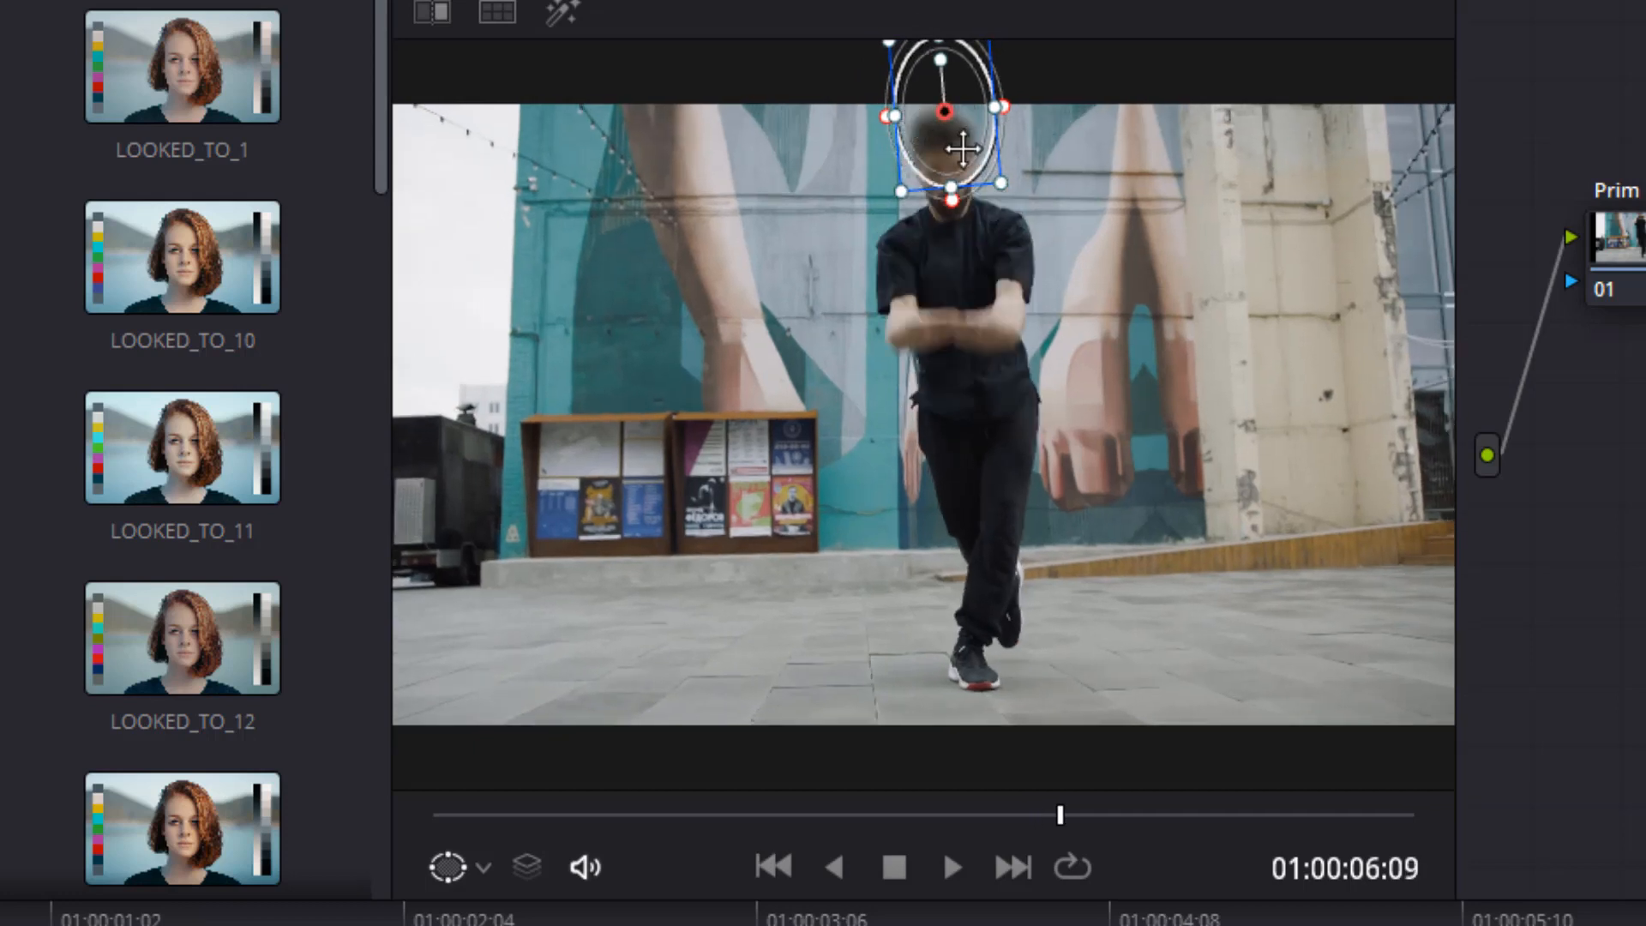
pyautogui.moveTo(962, 150); pyautogui.dragTo(958, 187)
# - Lower the Power Window onto the man's bowed head at frame 01:00:06:14
pyautogui.press('Right')
pyautogui.press('Right')
pyautogui.press('Right')
pyautogui.press('Right')
pyautogui.press('Right')
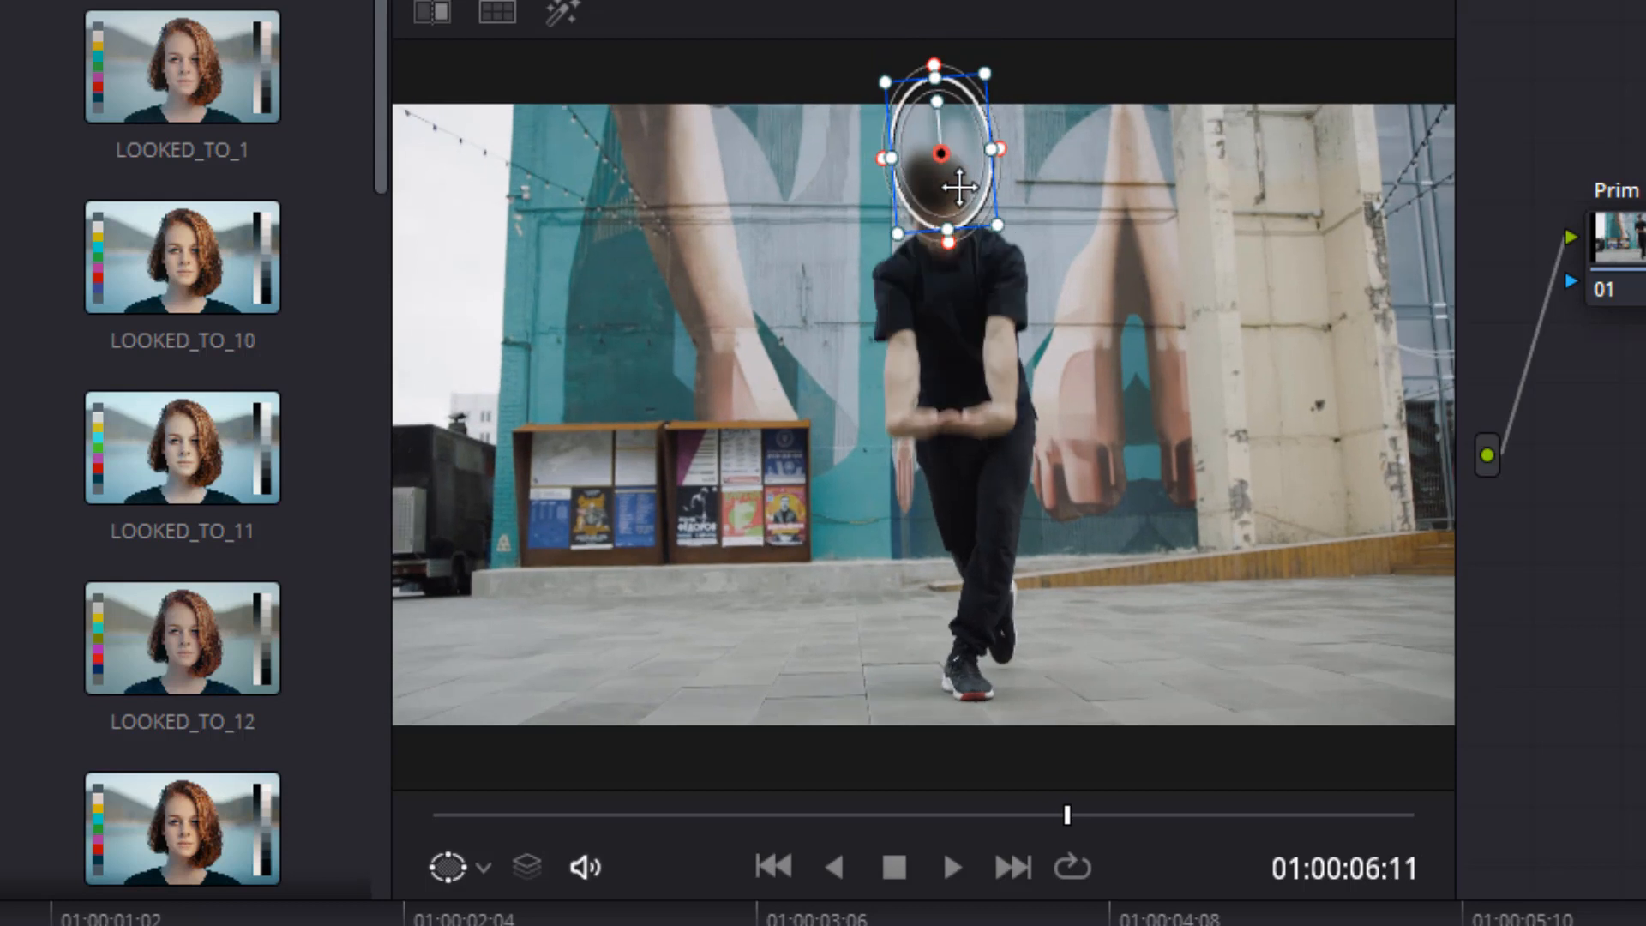
pyautogui.moveTo(959, 187); pyautogui.dragTo(961, 356)
# - Check frame by frame, backward and forward around 01:00:06:14, how well the Power Window follows the head
pyautogui.press('Left')
pyautogui.press('Left')
pyautogui.press('Left')
pyautogui.press('Left')
pyautogui.press('Left')
pyautogui.press('Left')
pyautogui.press('Left')
pyautogui.press('Left')
pyautogui.press('Left')
pyautogui.press('Left')
pyautogui.press('Left')
pyautogui.press('Left')
pyautogui.press('Left')
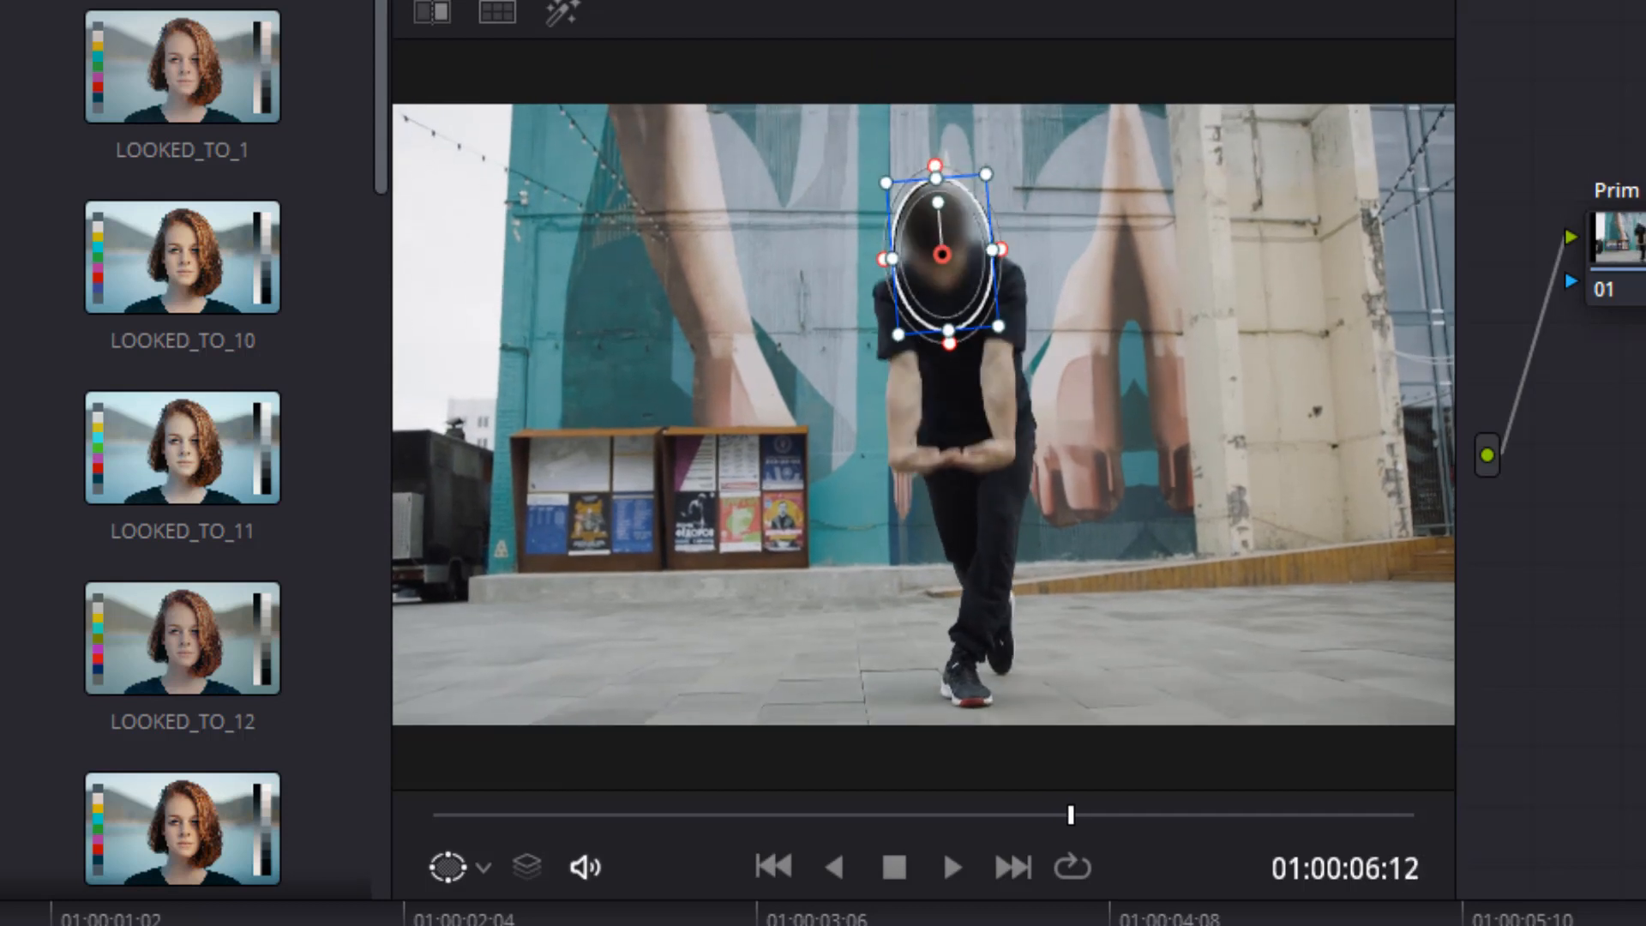
pyautogui.press('Right')
pyautogui.press('Right')
pyautogui.press('Right')
pyautogui.press('Right')
pyautogui.press('Right')
pyautogui.press('Right')
pyautogui.press('Right')
pyautogui.press('Right')
pyautogui.press('Right')
pyautogui.press('Right')
pyautogui.press('Right')
pyautogui.press('Right')
pyautogui.press('Right')
pyautogui.press('Right')
pyautogui.press('Right')
pyautogui.press('Right')
pyautogui.press('Right')
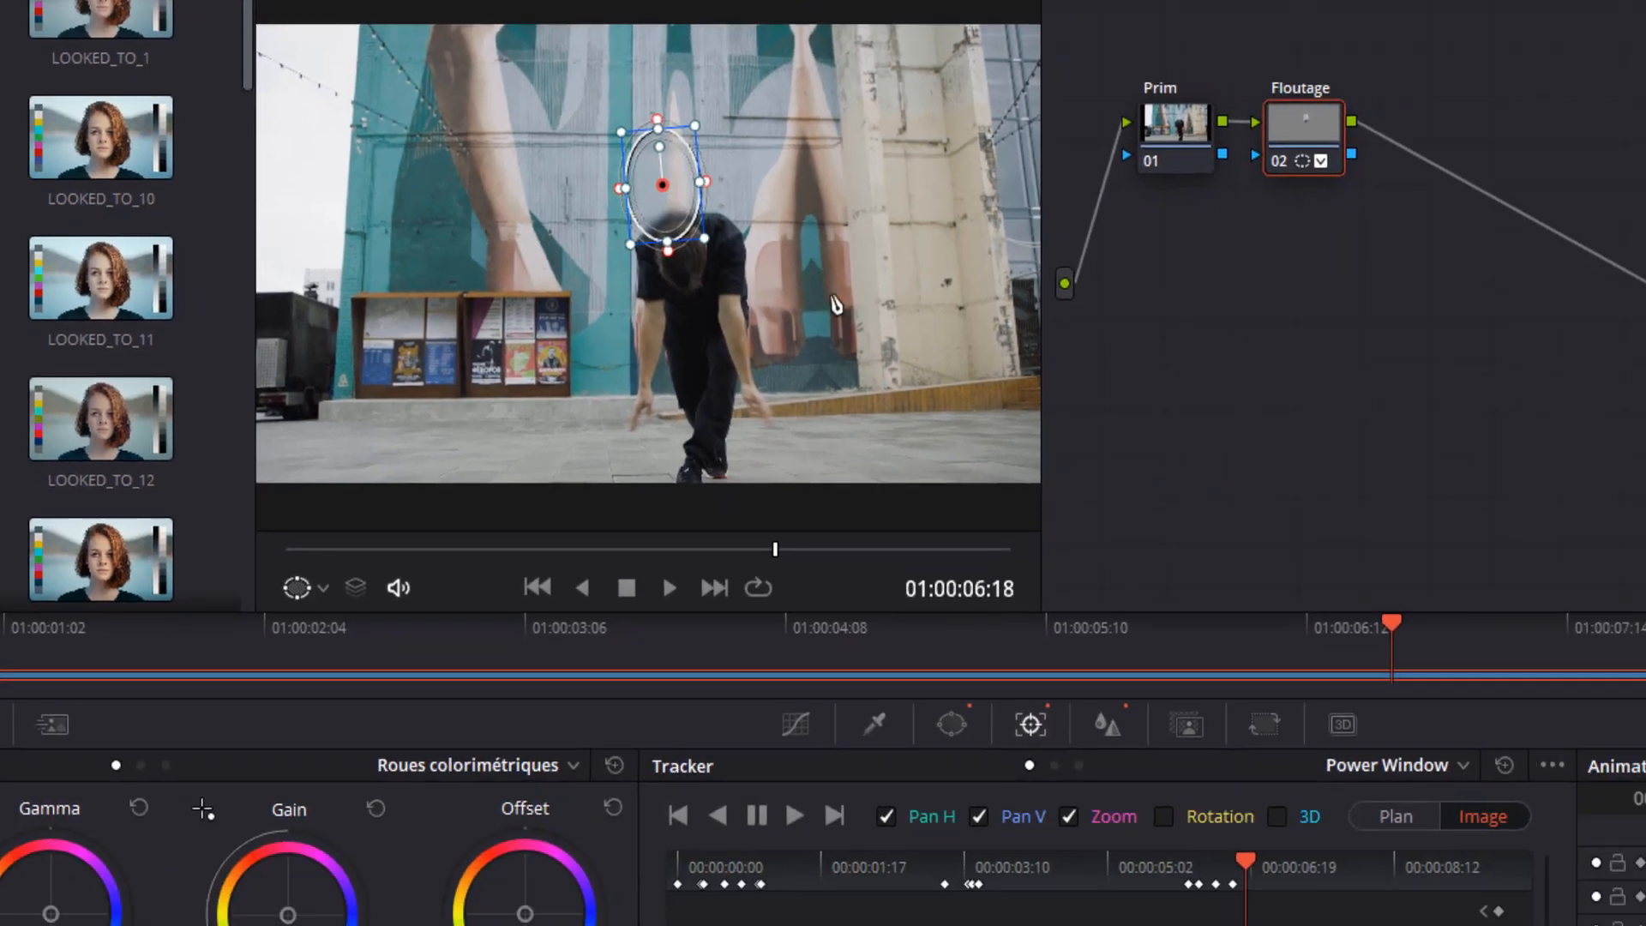
pyautogui.press('Left')
pyautogui.press('Left')
pyautogui.press('Left')
pyautogui.press('Left')
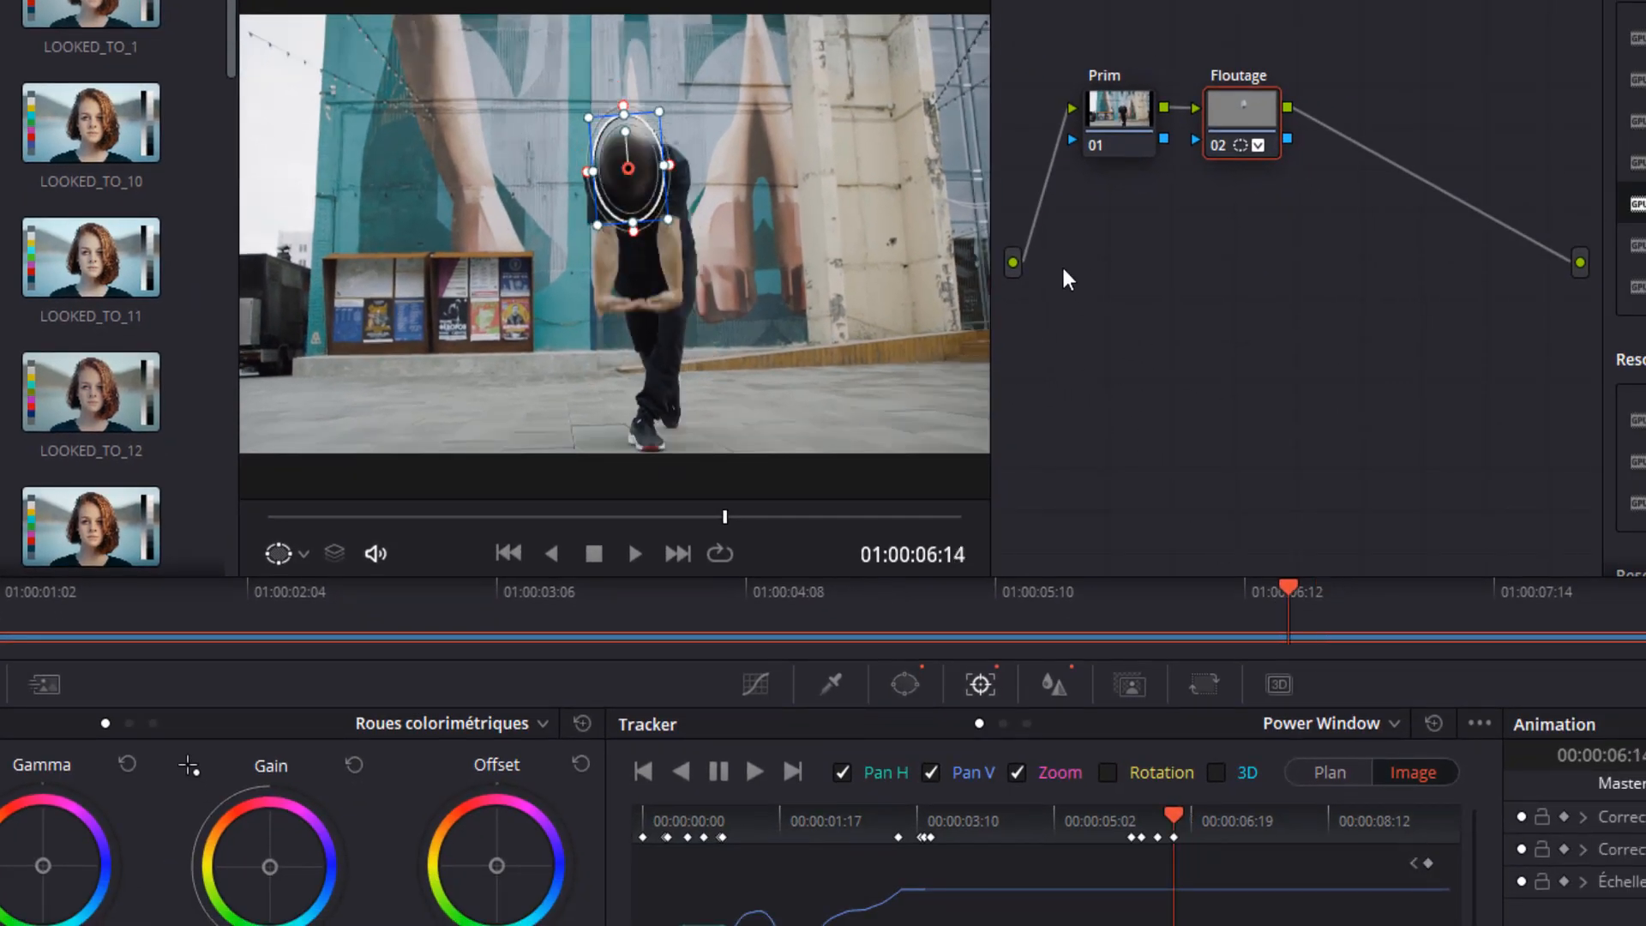
# - Realign the Power Window with the lowered head a few frames after 01:00:06:16
pyautogui.press('Right')
pyautogui.press('Right')
pyautogui.press('Right')
pyautogui.press('Right')
pyautogui.press('Right')
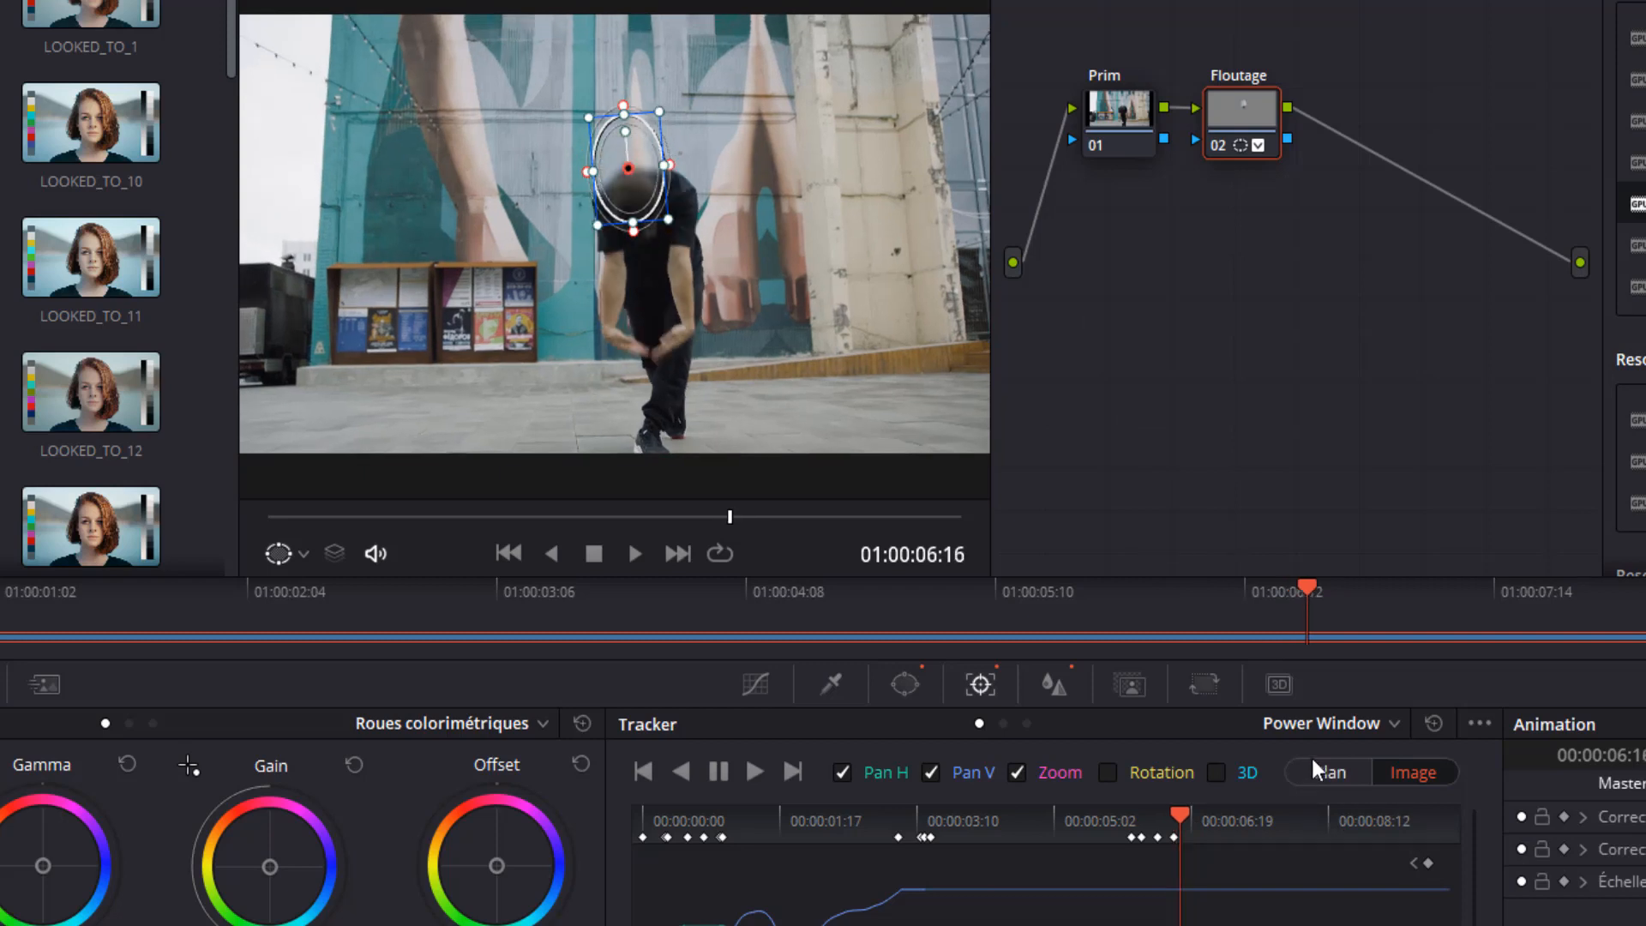
pyautogui.moveTo(649, 204); pyautogui.dragTo(628, 276)
# - Advance frame by frame to 01:00:07:07, keeping the Power Window centred on the man's head
pyautogui.press('Right')
pyautogui.press('Right')
pyautogui.press('Right')
pyautogui.press('Right')
pyautogui.press('Right')
pyautogui.press('Right')
pyautogui.press('Right')
pyautogui.press('Right')
pyautogui.press('Right')
pyautogui.press('Right')
pyautogui.press('Right')
pyautogui.press('Right')
pyautogui.press('Right')
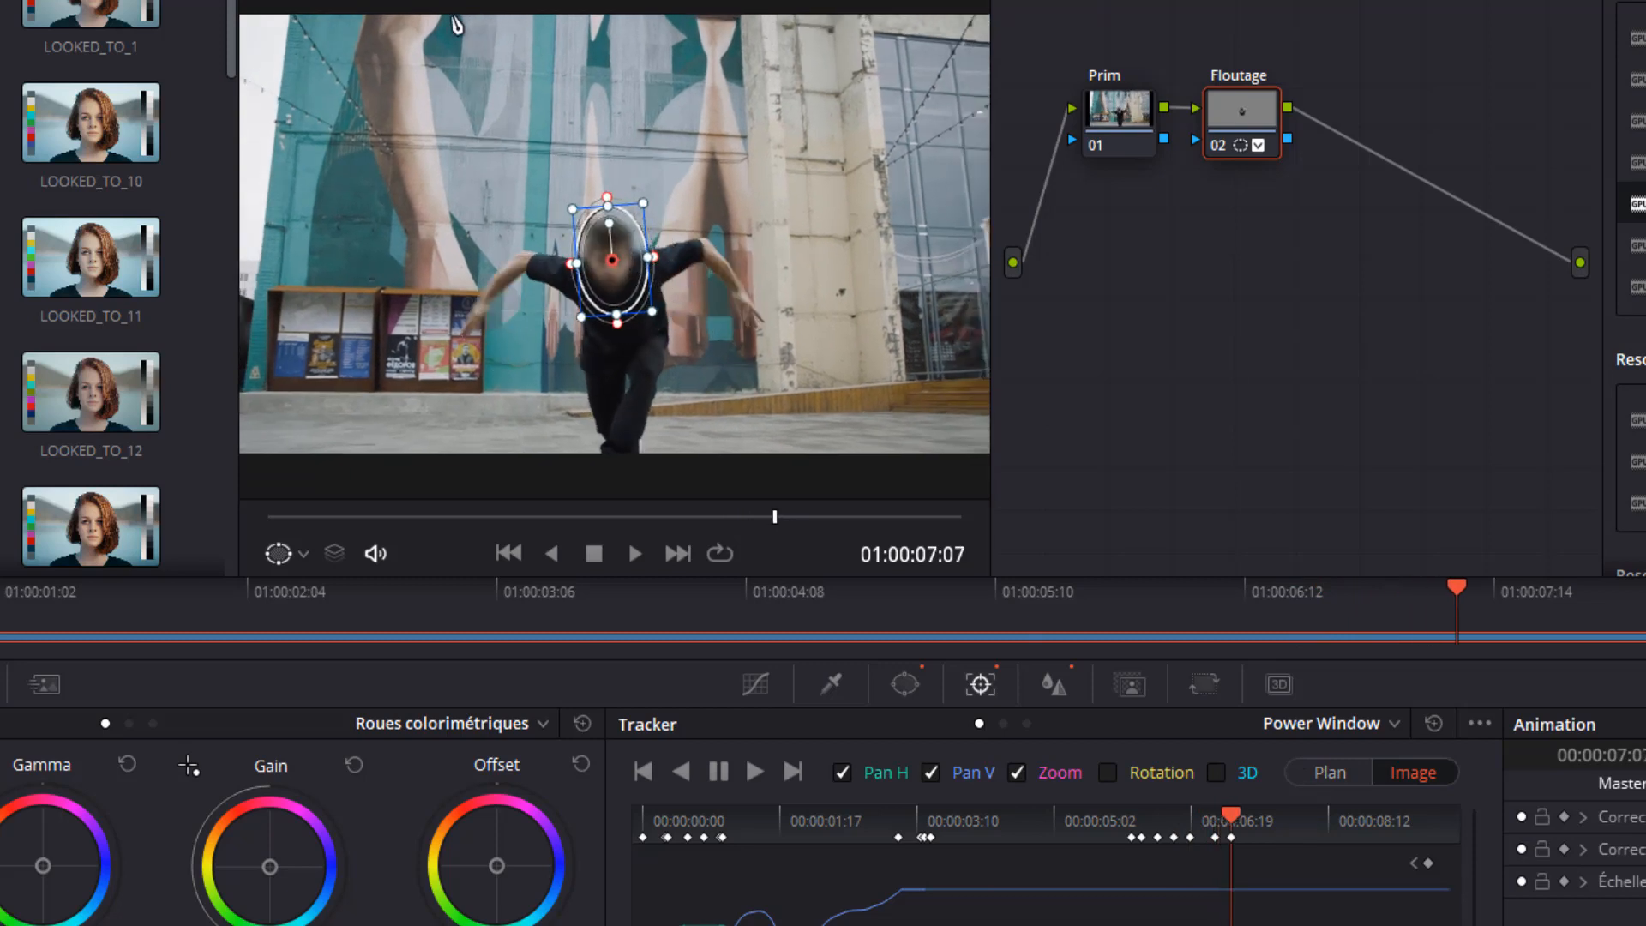
# - Return the Tracker to Plan mode and track the Power Window forward from 01:00:07:07 to the end of the clip
pyautogui.click(1326, 774)
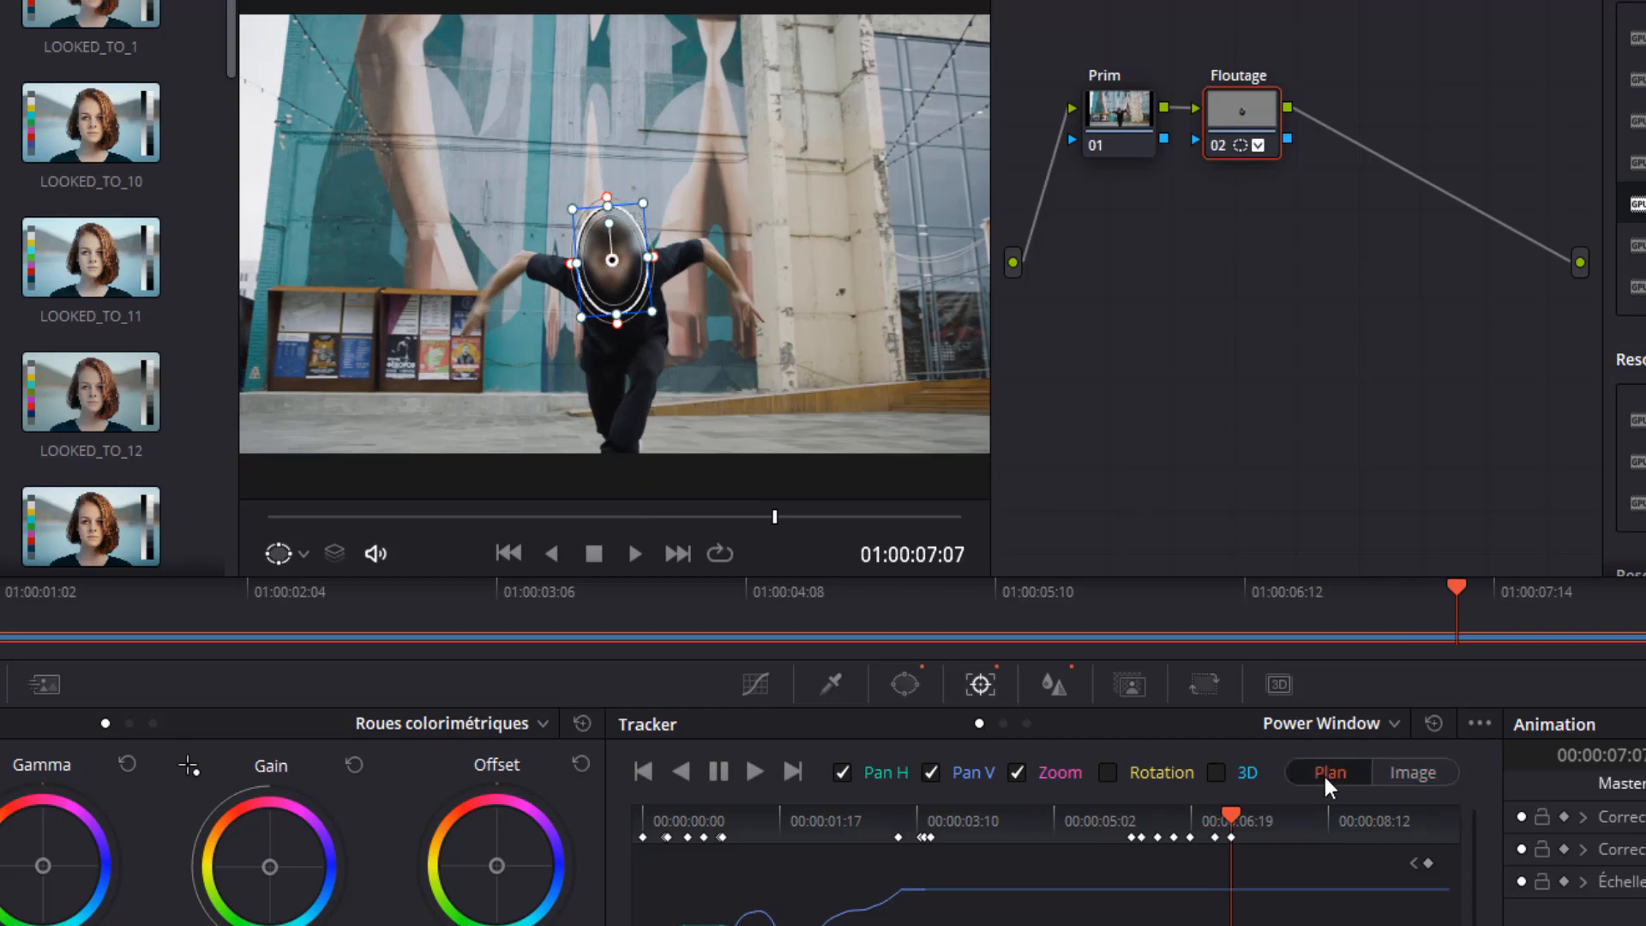
pyautogui.click(750, 777)
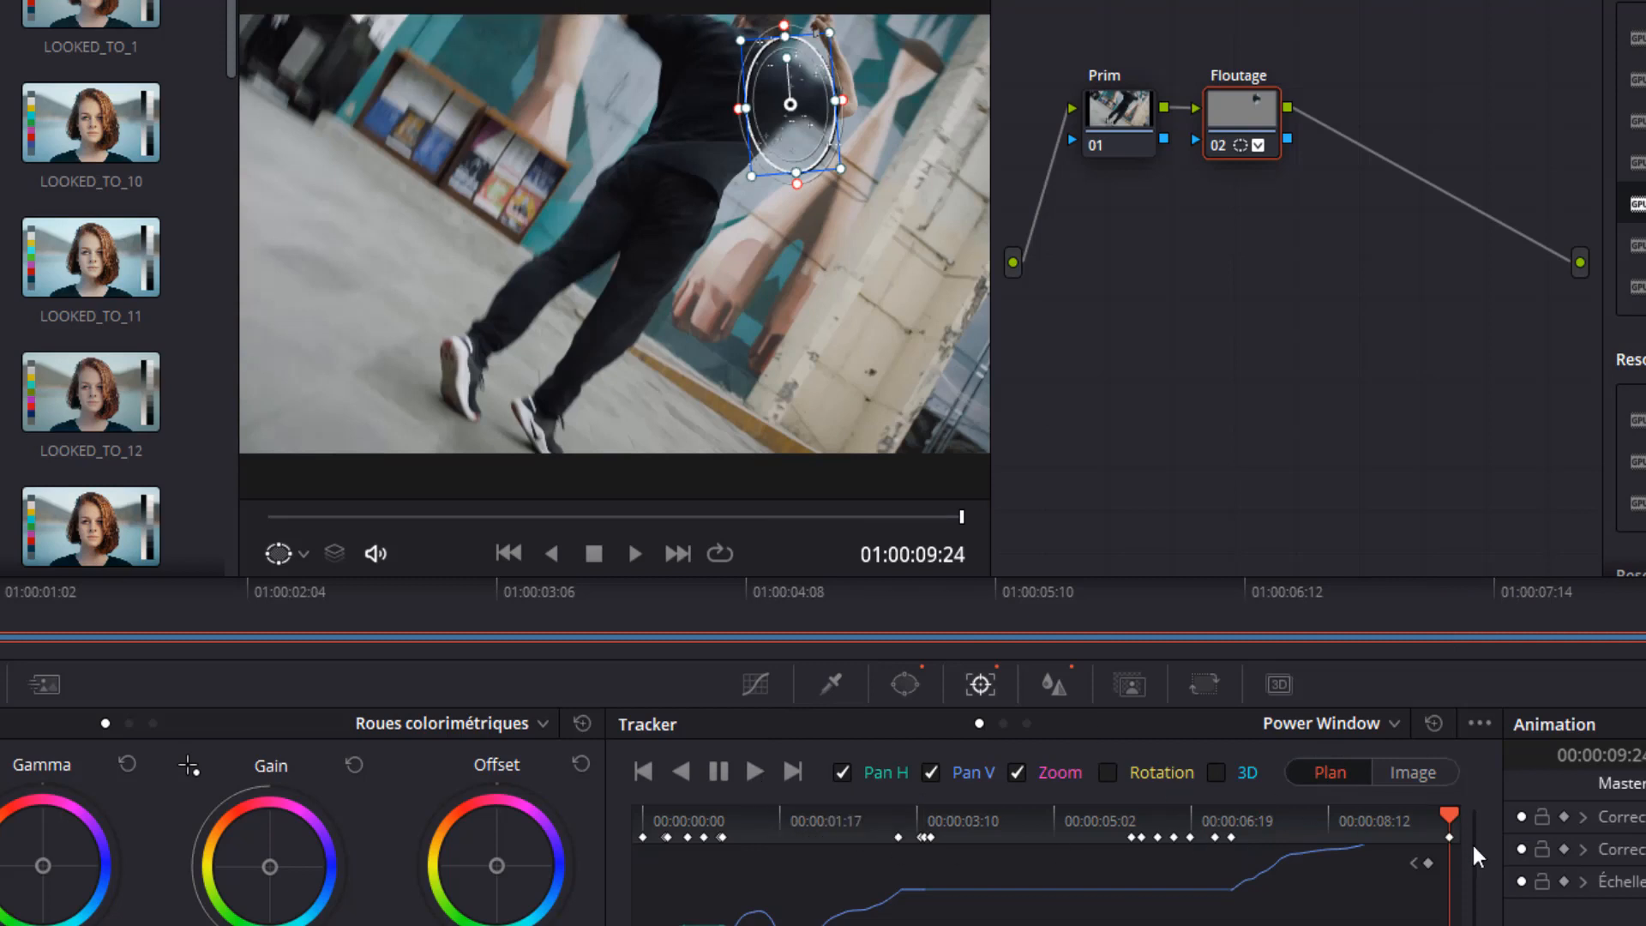
# - In Image mode, realign the Power Window with the man's head at frames 01:00:09:20 and 01:00:09:23
pyautogui.moveTo(1456, 813); pyautogui.dragTo(1421, 810)
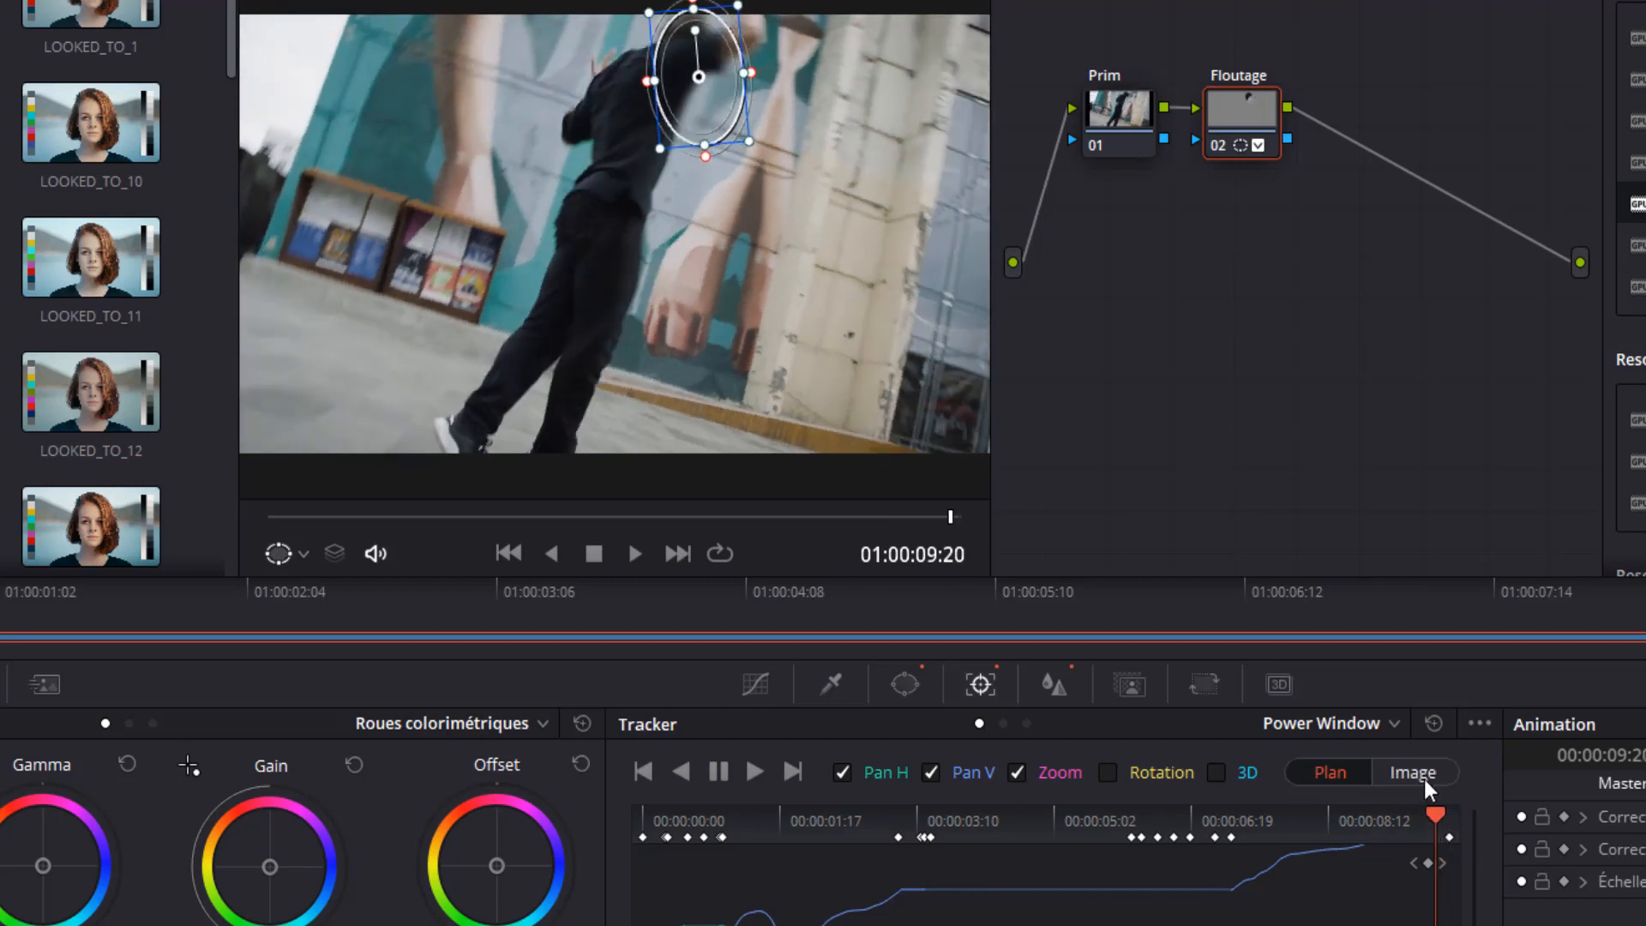
pyautogui.click(1419, 771)
pyautogui.moveTo(681, 141); pyautogui.dragTo(672, 121)
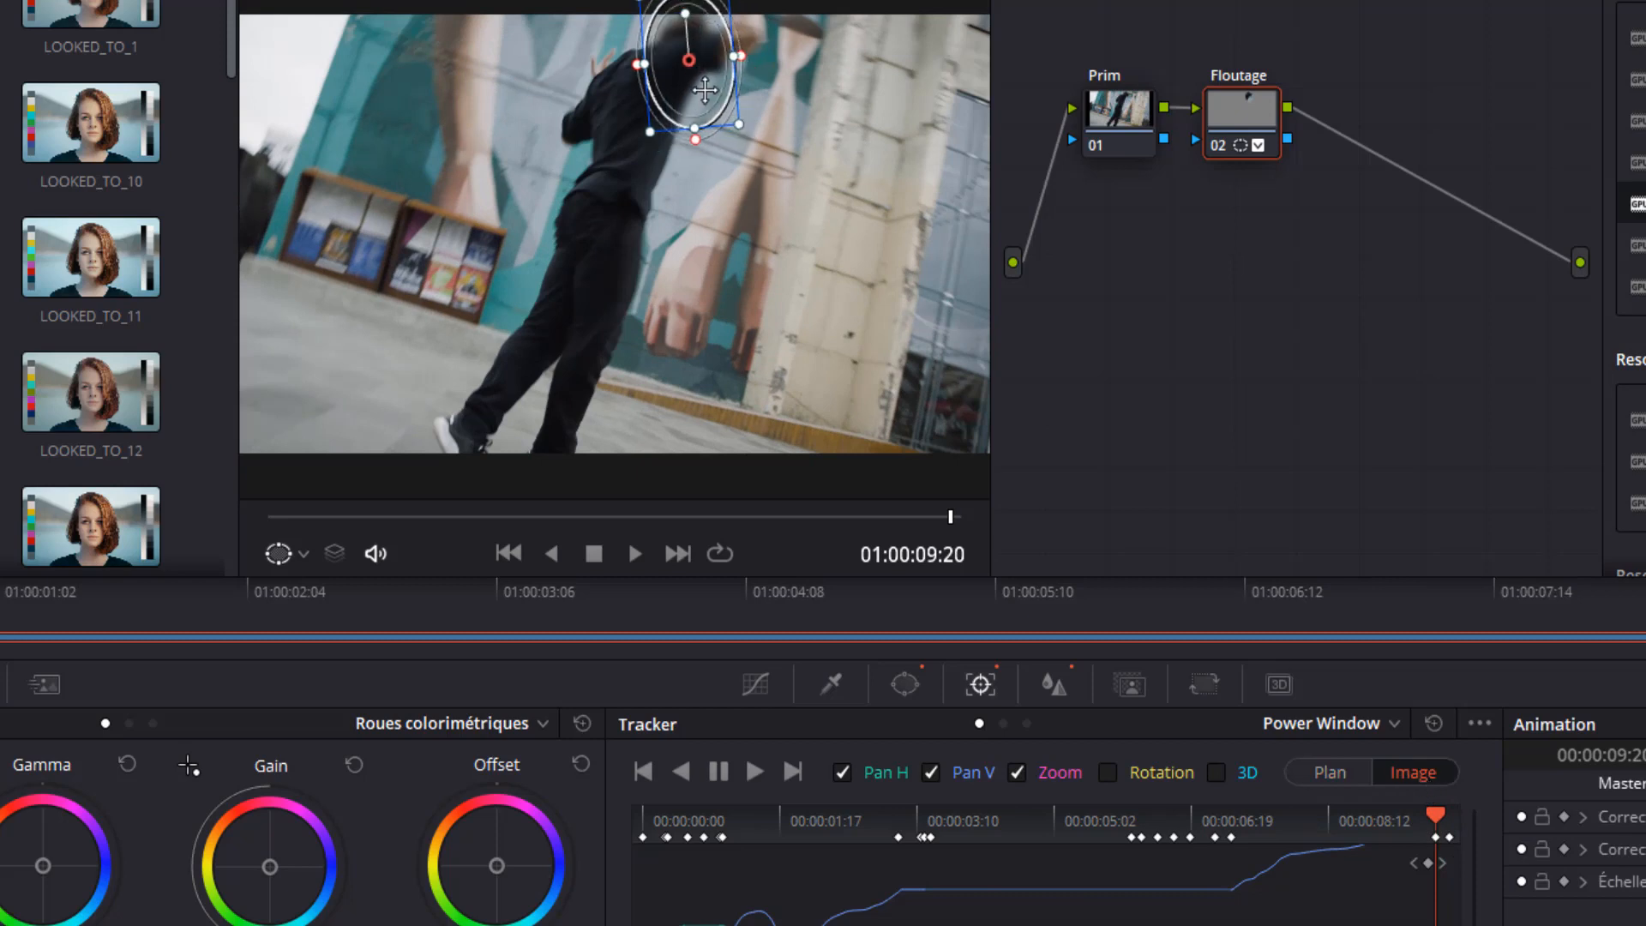
pyautogui.moveTo(1436, 818); pyautogui.dragTo(1445, 818)
pyautogui.moveTo(782, 124); pyautogui.dragTo(762, 60)
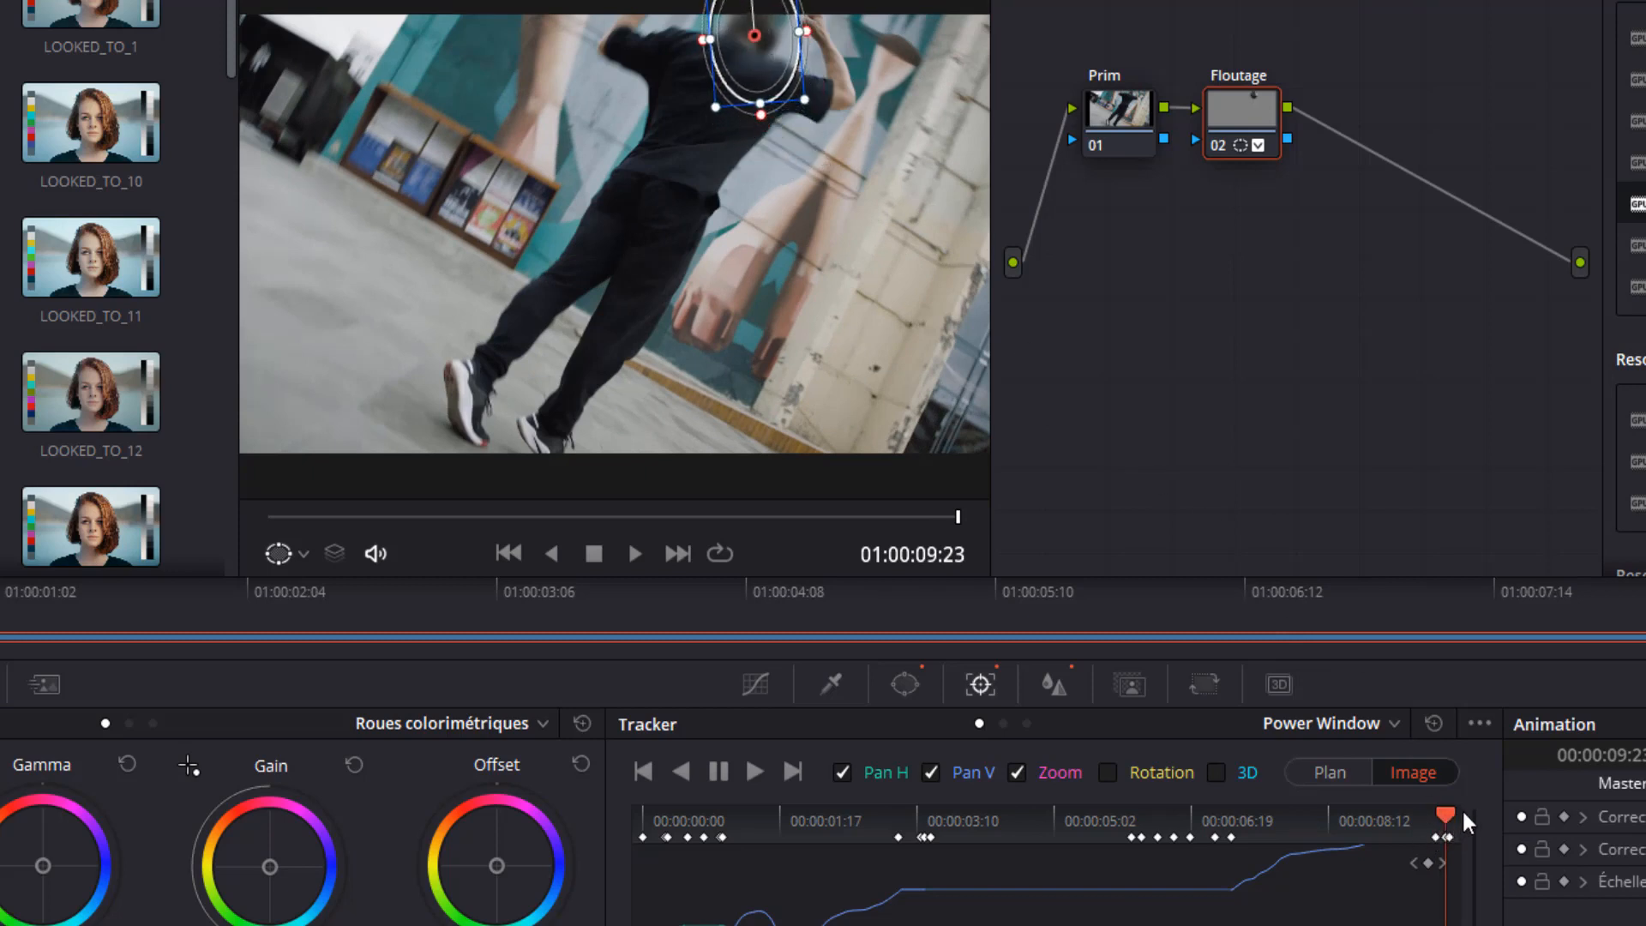
# - Go back through the clip and realign the Power Window with the man's face at frames 01:00:02:05 and 01:00:02:21
pyautogui.moveTo(1444, 811); pyautogui.dragTo(1211, 830)
pyautogui.moveTo(1046, 822); pyautogui.dragTo(820, 816)
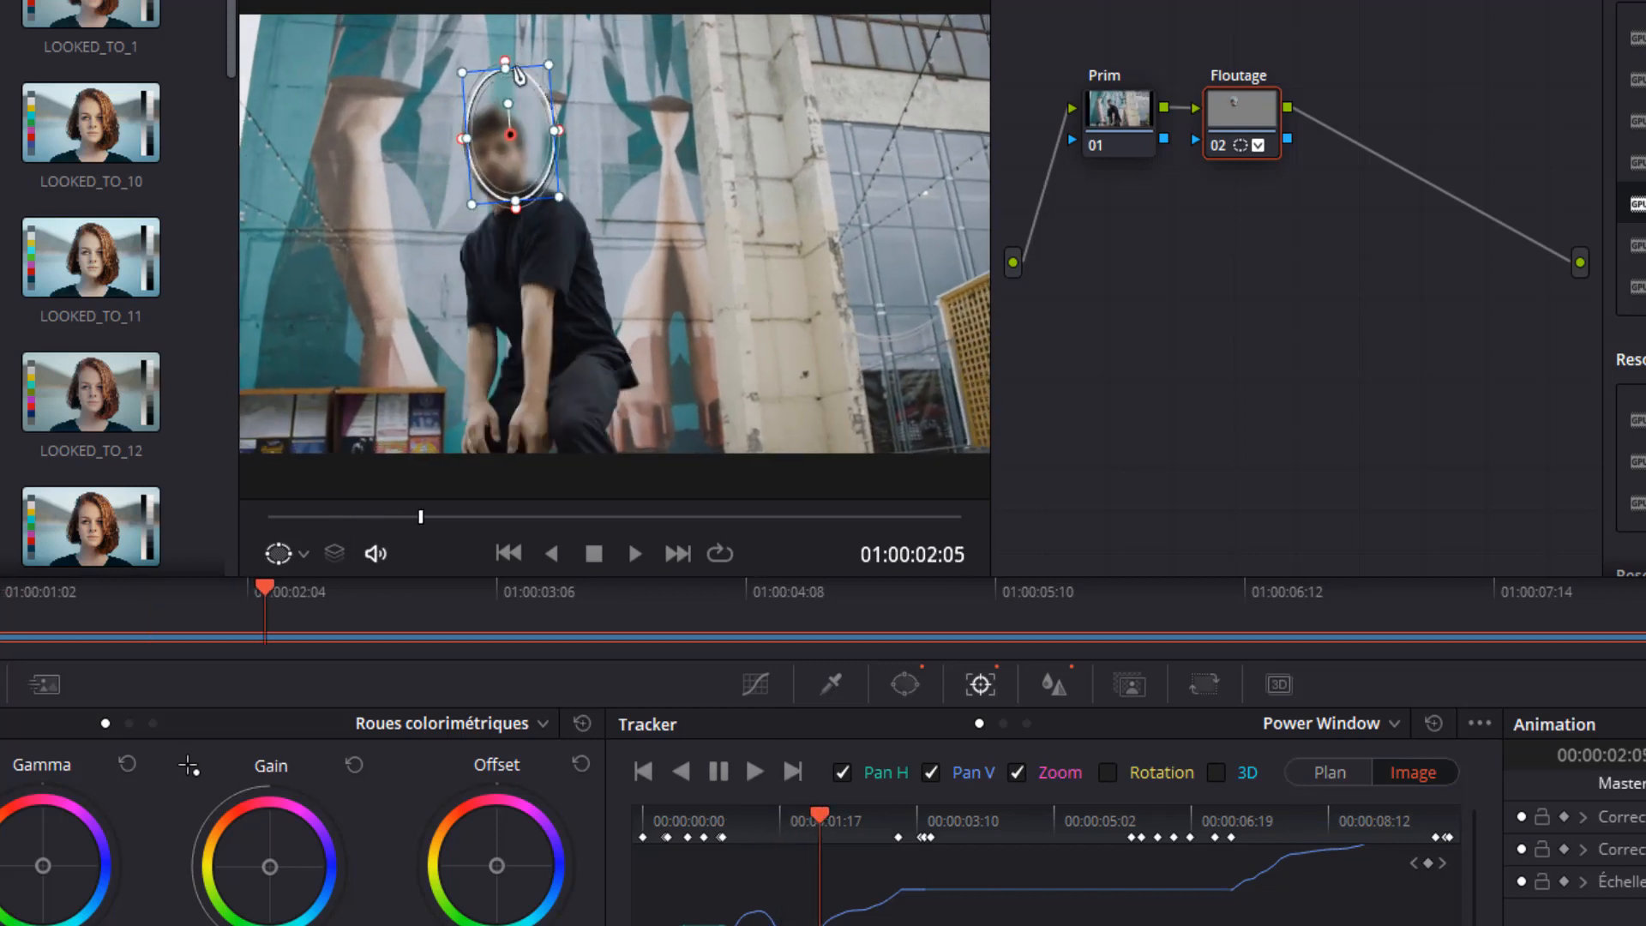
pyautogui.moveTo(527, 164); pyautogui.dragTo(505, 186)
pyautogui.moveTo(820, 810); pyautogui.dragTo(875, 800)
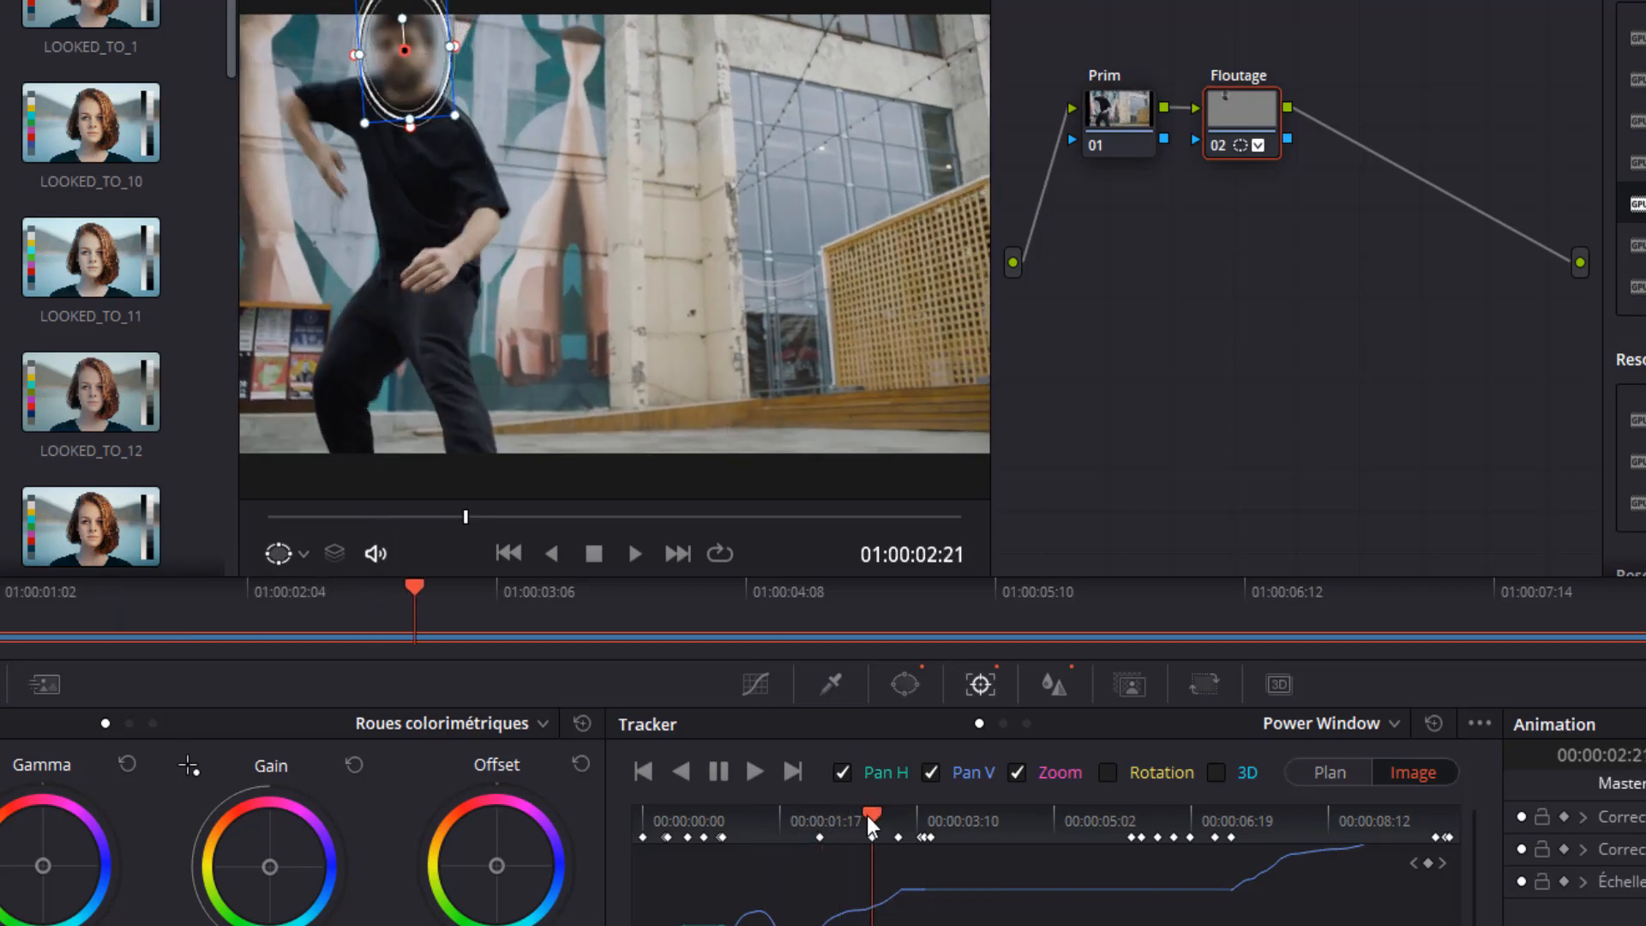
# - Recheck the earlier frames, then play the clip full screen from the start to examine the face blur
pyautogui.moveTo(896, 812); pyautogui.dragTo(824, 823)
pyautogui.moveTo(702, 813)
pyautogui.mouseDown()
pyautogui.moveTo(573, 806)
pyautogui.moveTo(680, 808)
pyautogui.mouseUp()
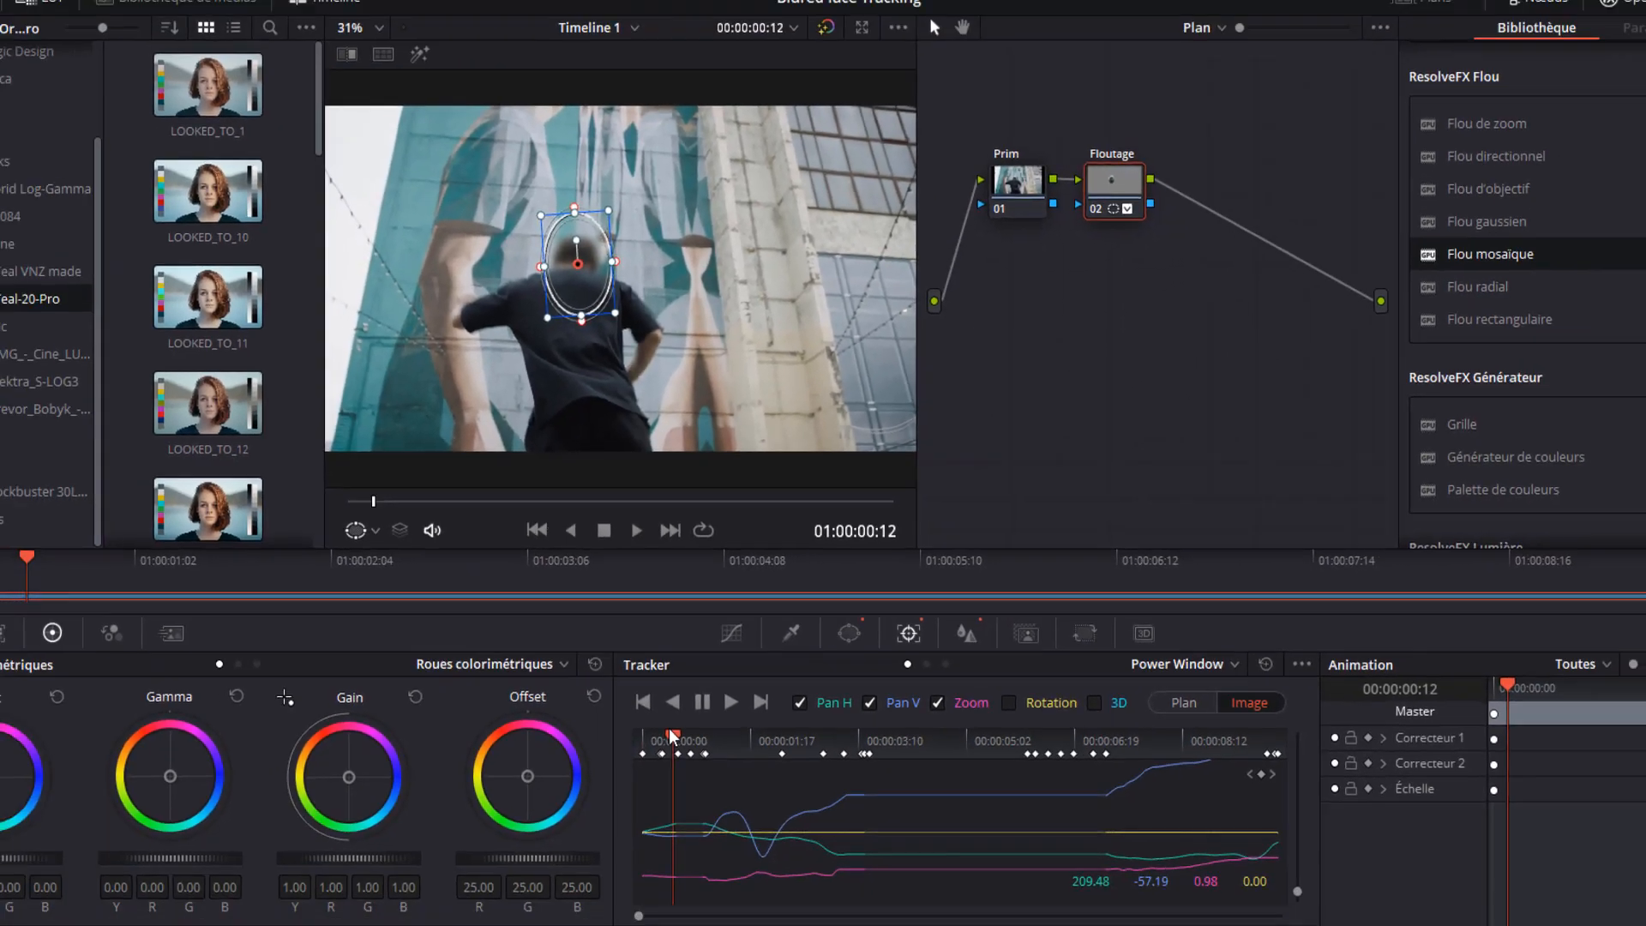
pyautogui.hotkey('ctrl', 'f')
pyautogui.moveTo(805, 746)
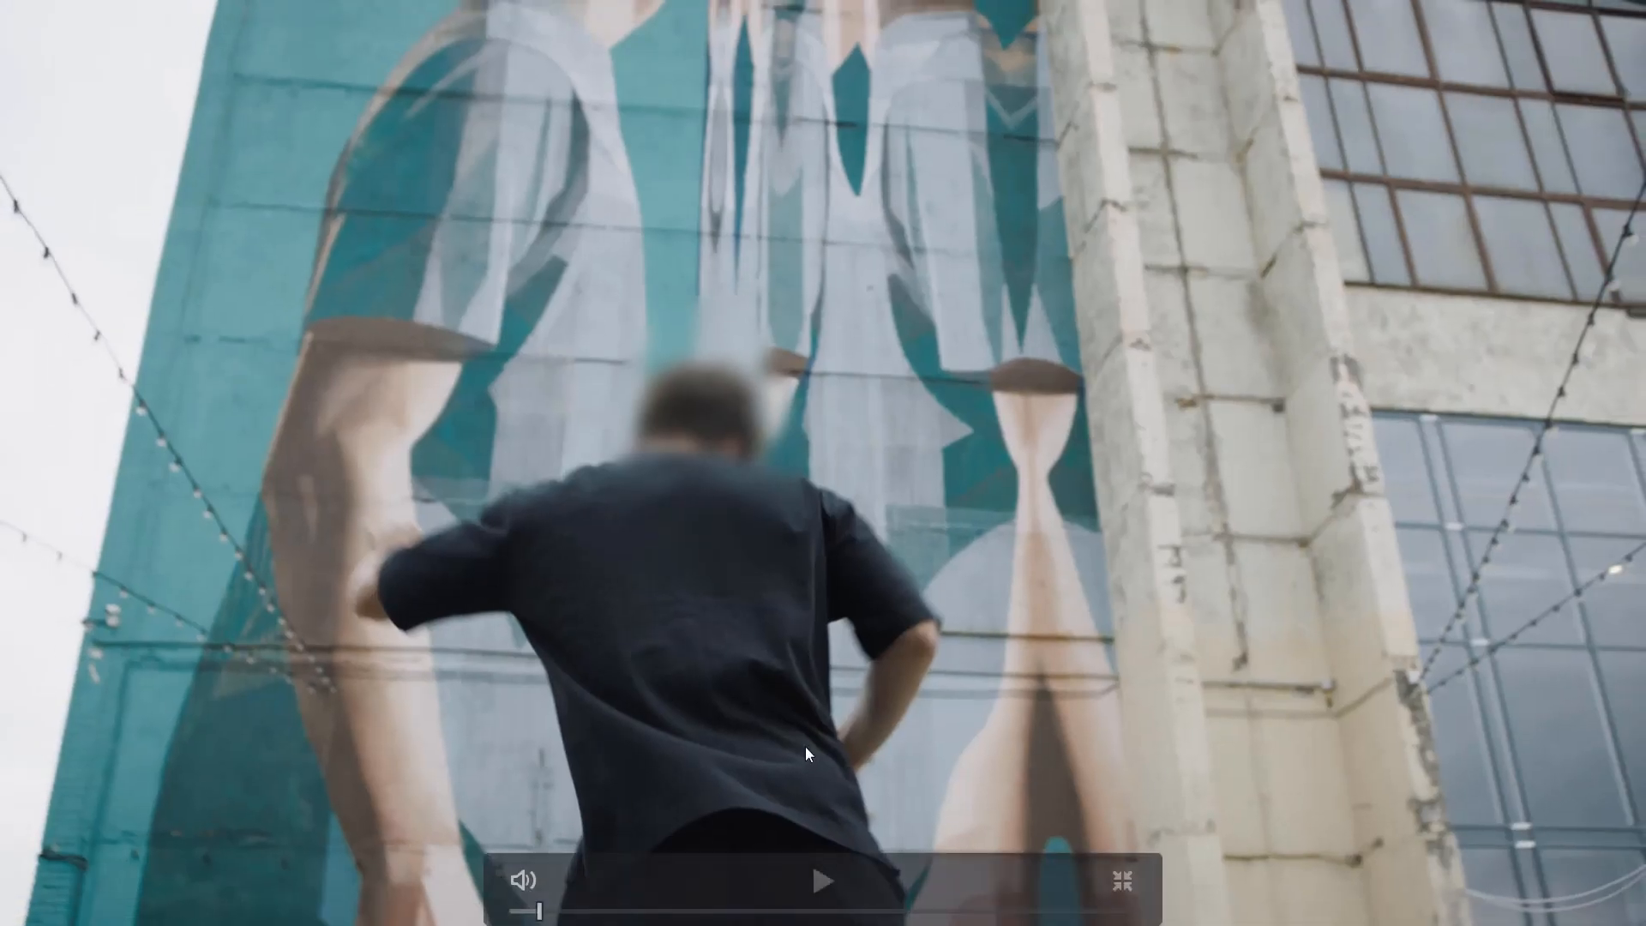
pyautogui.moveTo(540, 914); pyautogui.dragTo(487, 915)
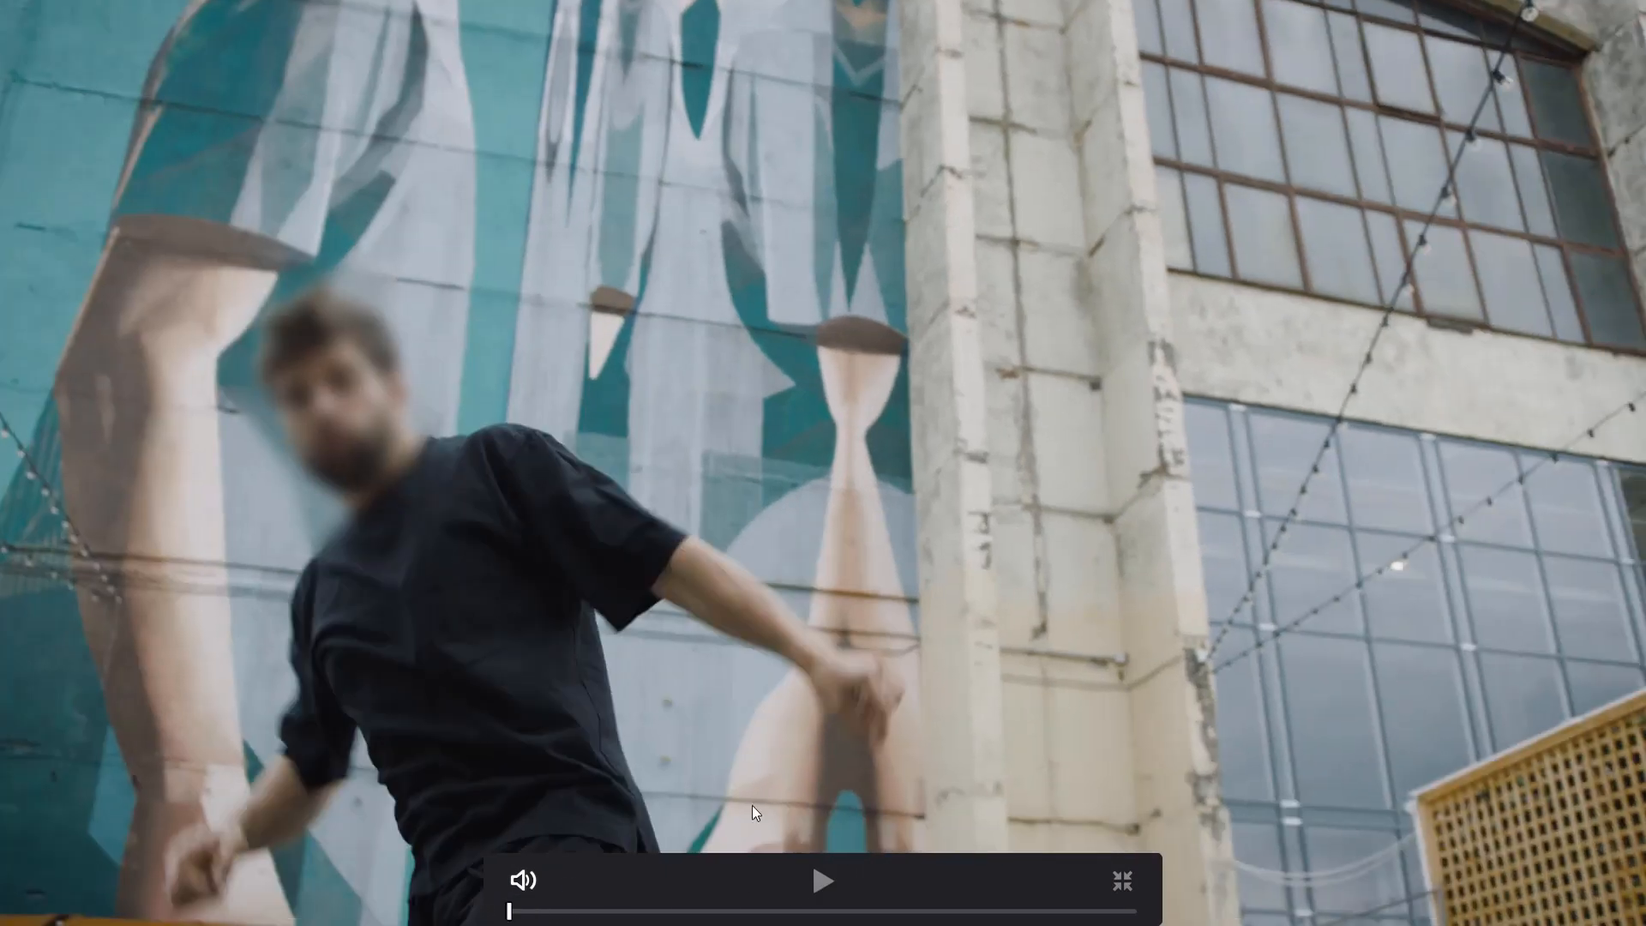
pyautogui.press('space')
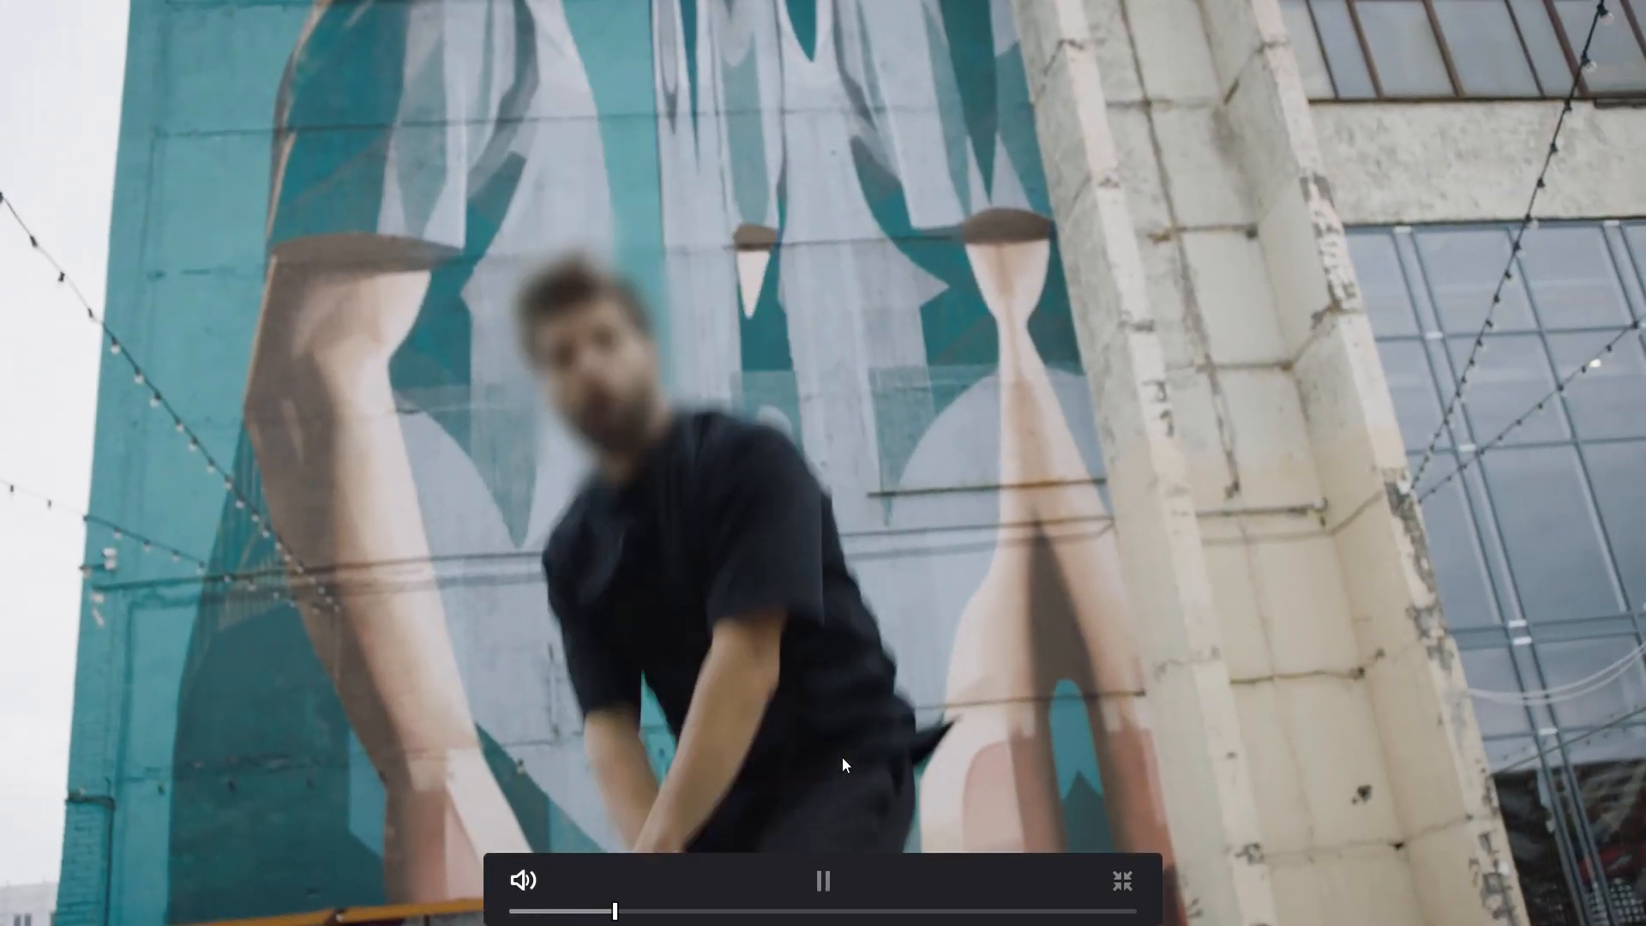